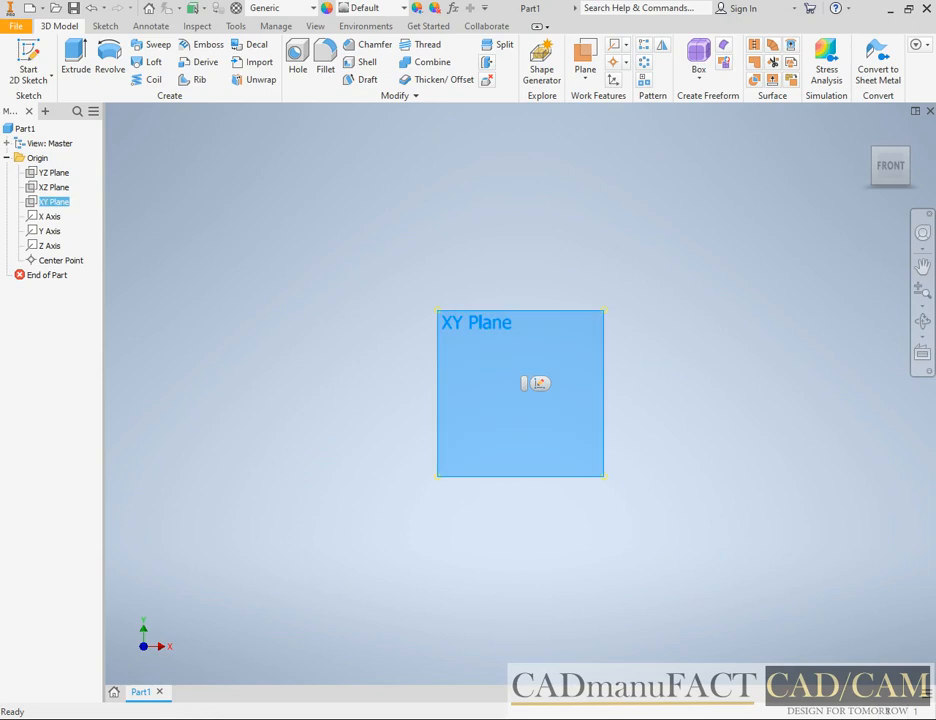
# Start a sketch on the XY plane and draw a two-point center rectangle about 61 by 30 mm from the origin
pyautogui.press('s')
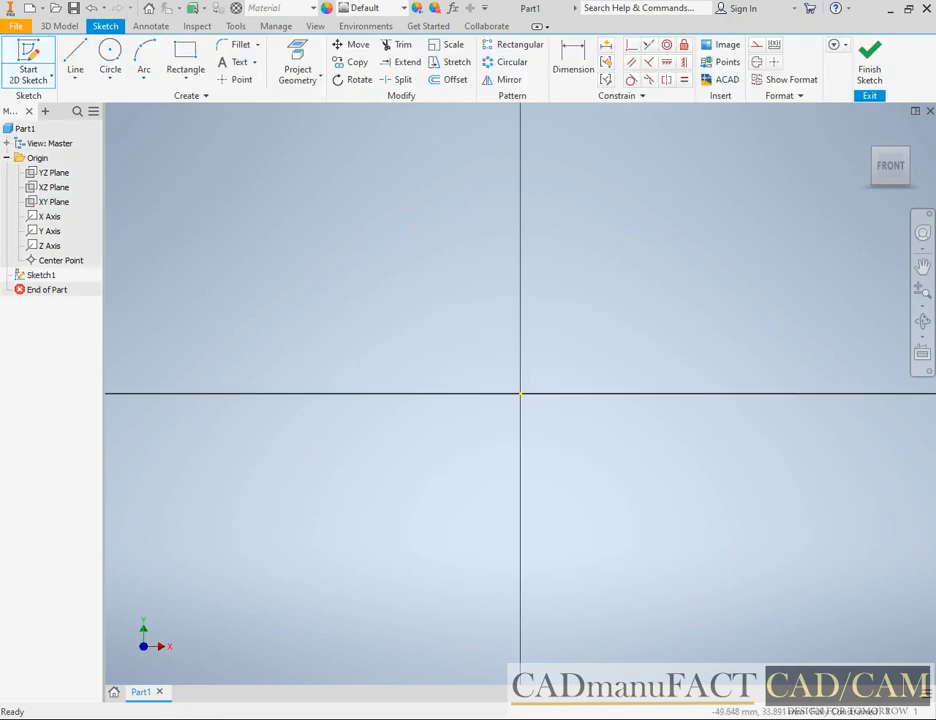
pyautogui.click(185, 72)
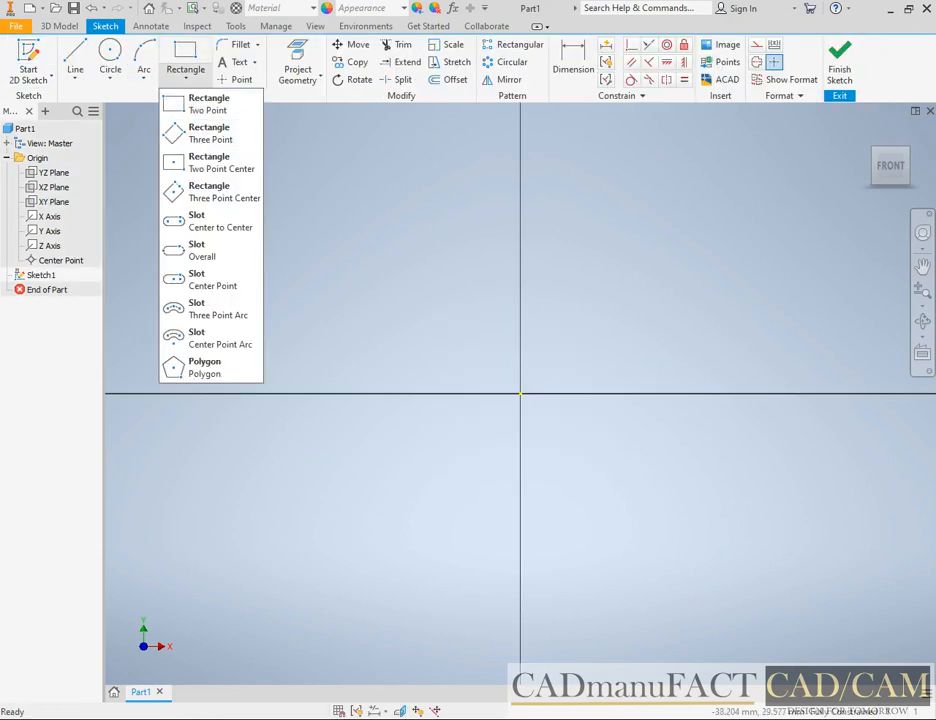
pyautogui.click(209, 162)
pyautogui.click(520, 393)
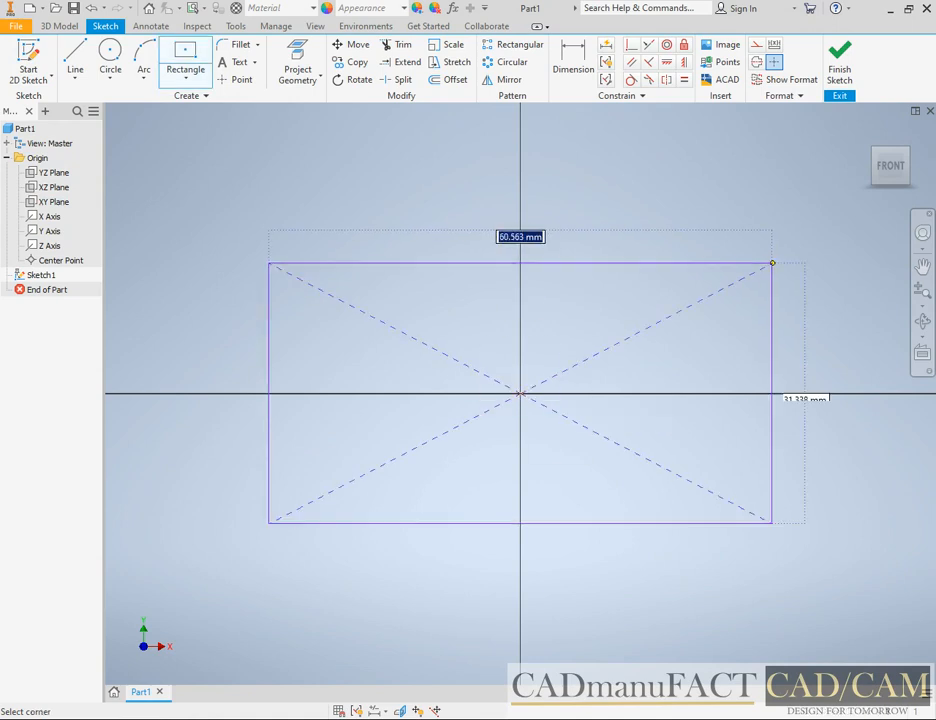
pyautogui.click(775, 268)
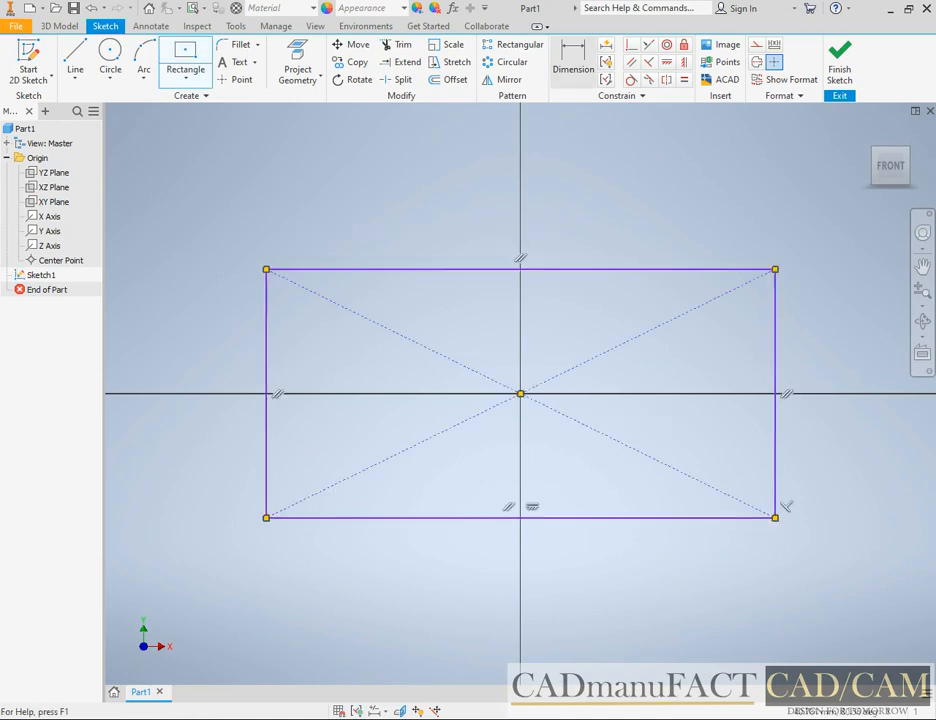
# Dimension the rectangle with a height of 75 mm and a width of 100 mm
pyautogui.click(573, 62)
pyautogui.click(266, 390)
pyautogui.click(228, 393)
pyautogui.write('75')
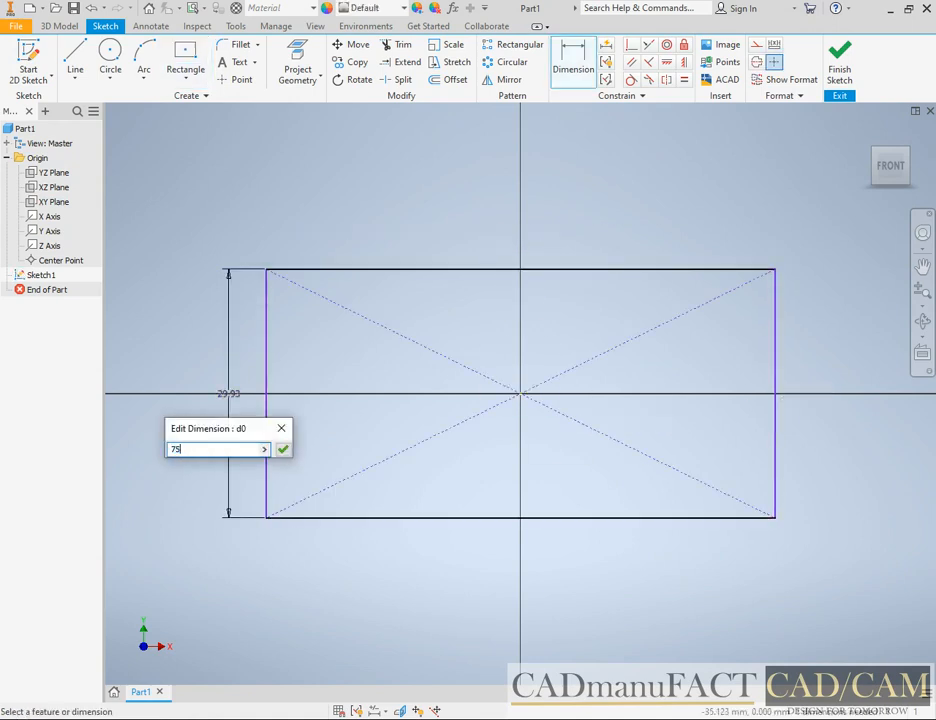
pyautogui.press('Return')
pyautogui.scroll(-5, 553, 539)
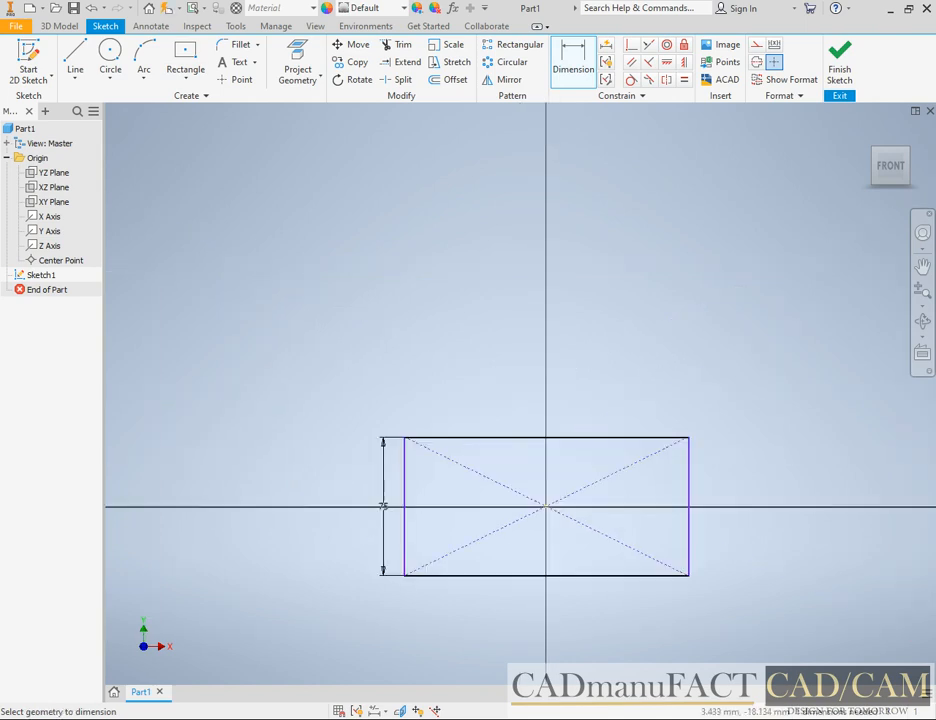
pyautogui.click(545, 575)
pyautogui.click(545, 595)
pyautogui.write('1')
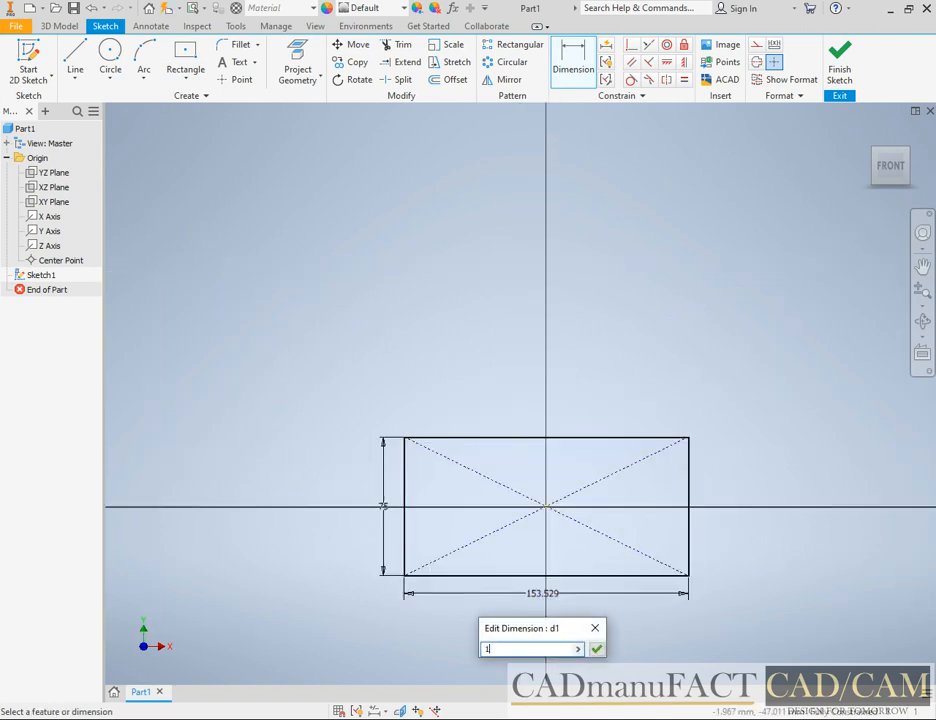
pyautogui.write('00')
pyautogui.press('Return')
# Extrude the rectangle profile 10 mm from the sketch plane in the default direction to form the base plate
pyautogui.scroll(5, 545, 536)
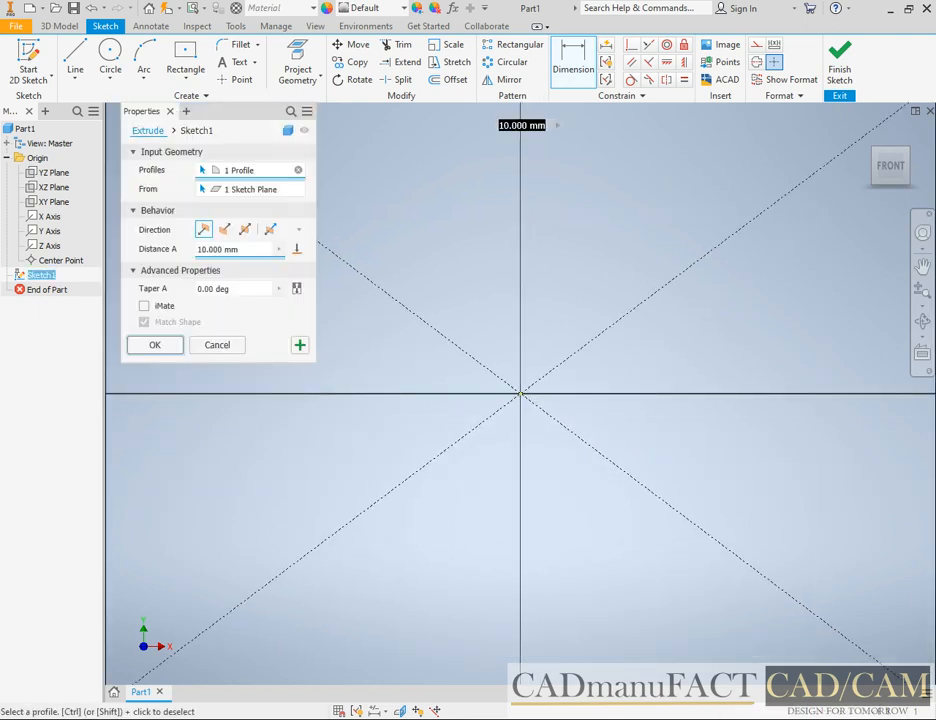
pyautogui.press('Return')
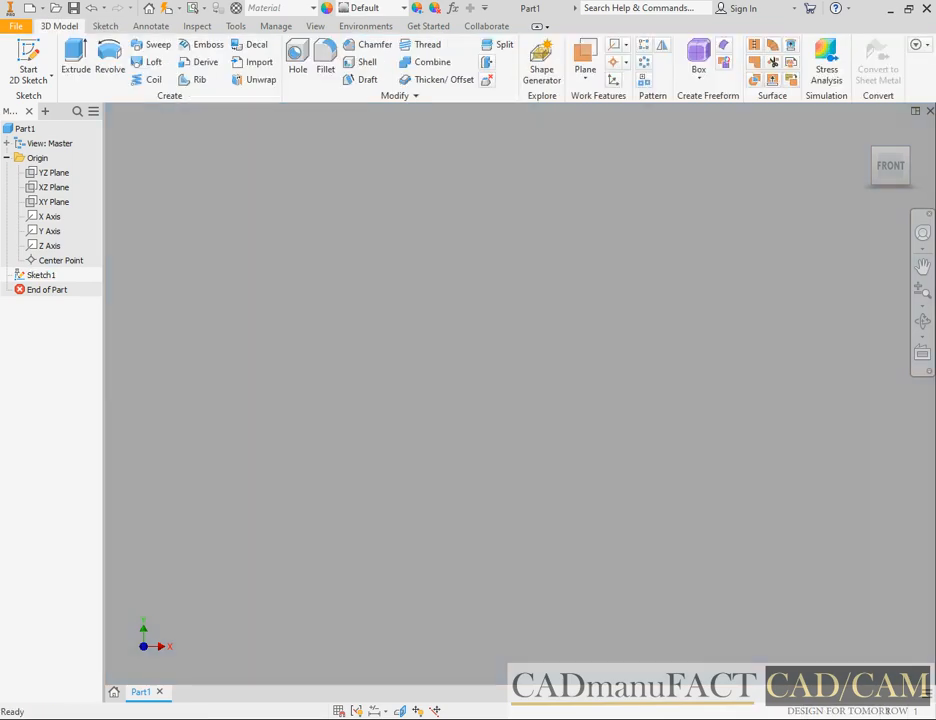
pyautogui.scroll(-10, 448, 457)
# Start a sketch on the plate's front face and consult the part drawing 50643784_cropped_16.jpeg in Photos
pyautogui.click(450, 456)
pyautogui.click(579, 436)
pyautogui.hotkey('alt', 'Tab')
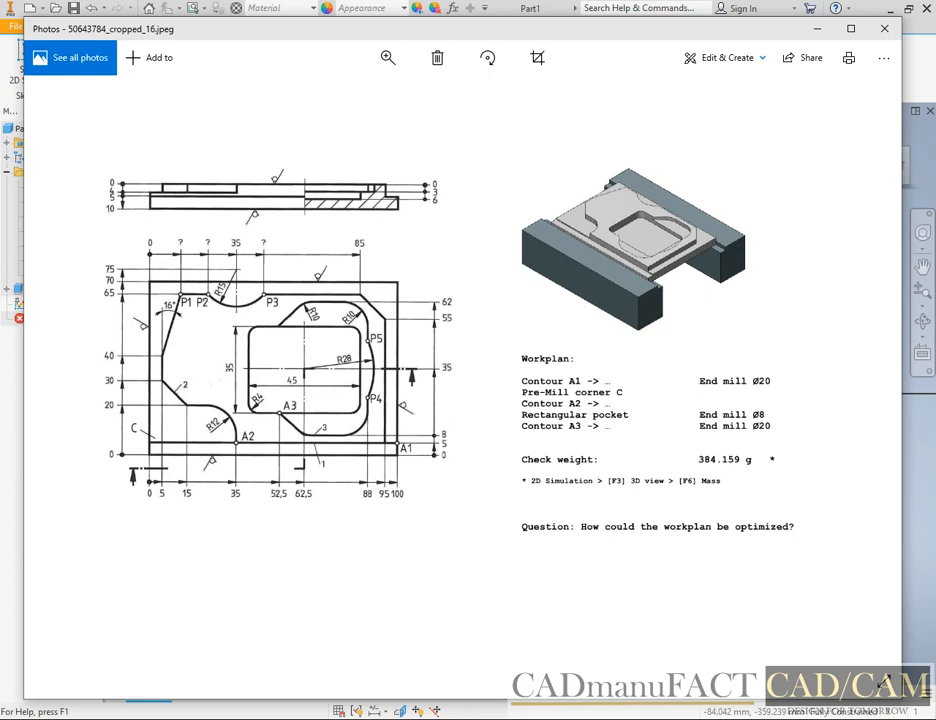
pyautogui.moveTo(357, 711)
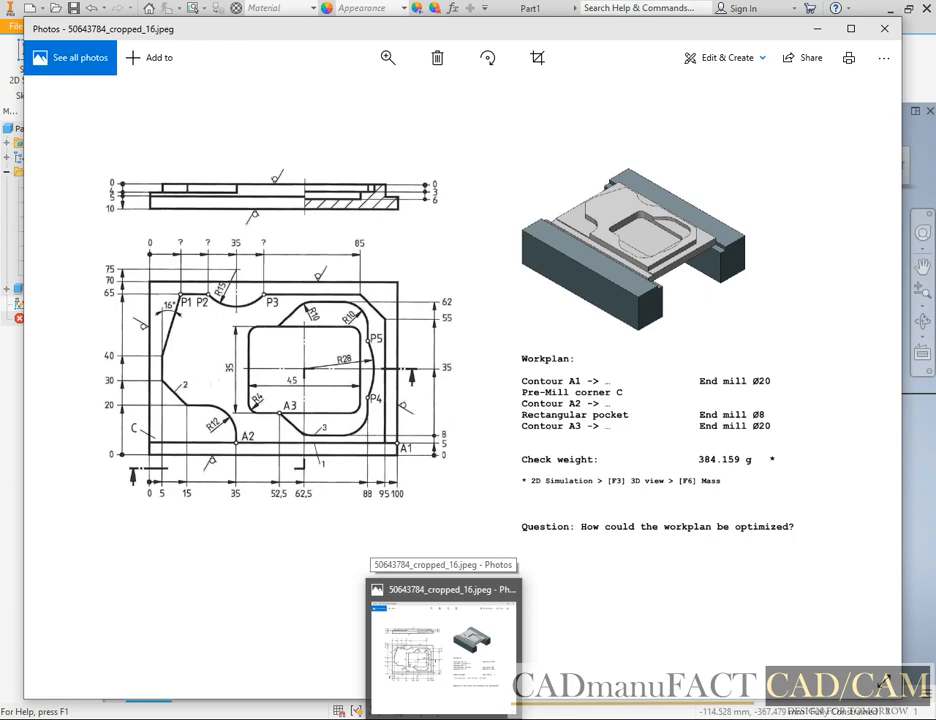
pyautogui.click(357, 711)
# Draw a center rectangle from the origin, its upper side about 13 mm inside the plate's upper edge
pyautogui.click(185, 60)
pyautogui.click(520, 393)
pyautogui.click(550, 416)
# Dimension the inner rectangle's upper and right sides 5 mm from the plate's matching edges
pyautogui.click(573, 60)
pyautogui.click(529, 371)
pyautogui.click(513, 360)
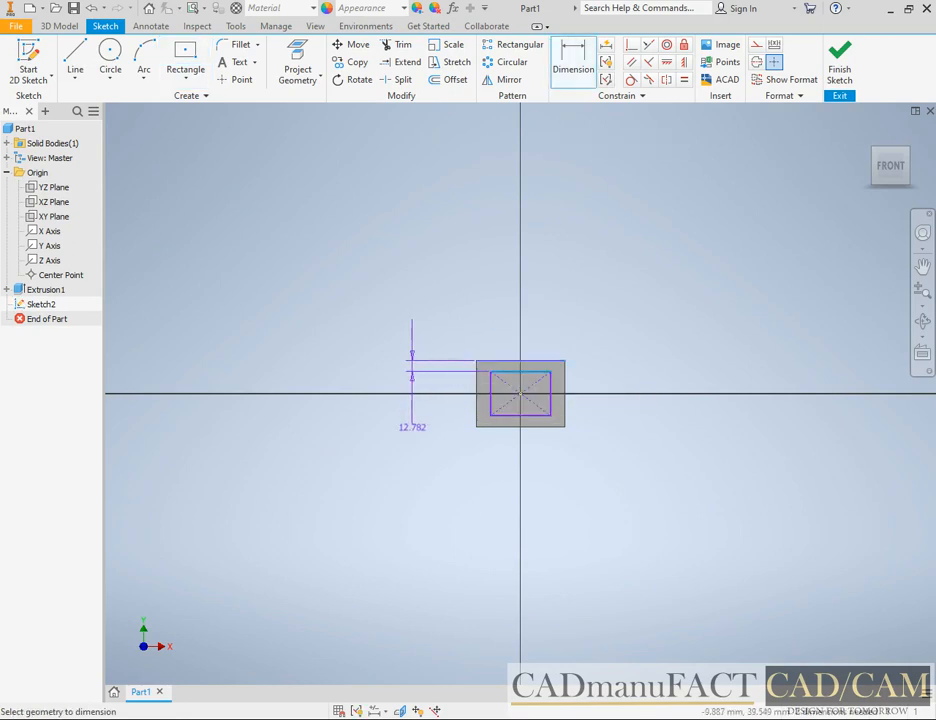
pyautogui.click(411, 420)
pyautogui.write('5')
pyautogui.press('Return')
pyautogui.click(551, 408)
pyautogui.click(565, 410)
pyautogui.click(595, 415)
pyautogui.write('5')
pyautogui.press('Return')
# Chamfer the inner rectangle's upper-left corner by distance and angle, with 25 mm along the left side and 16 degrees
pyautogui.scroll(7, 476, 403)
pyautogui.scroll(-2, 490, 458)
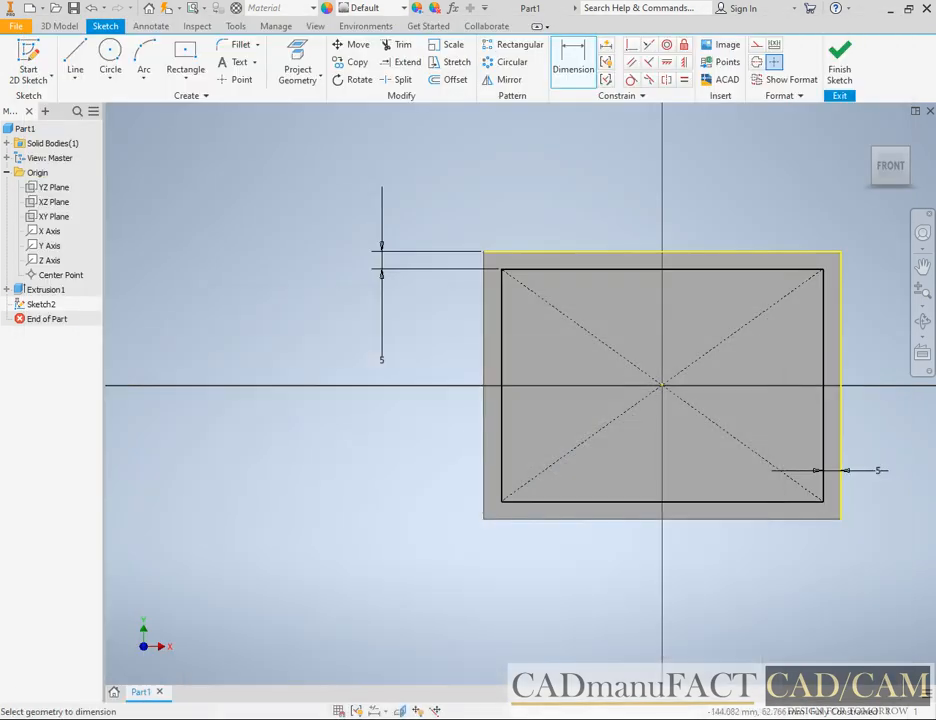
pyautogui.click(257, 44)
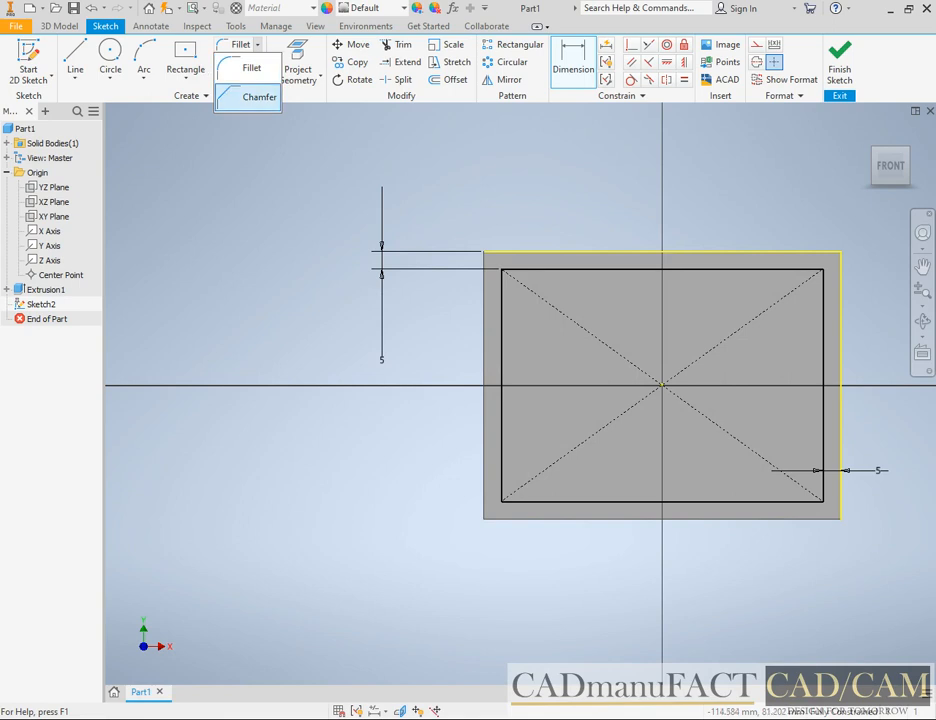
pyautogui.click(259, 94)
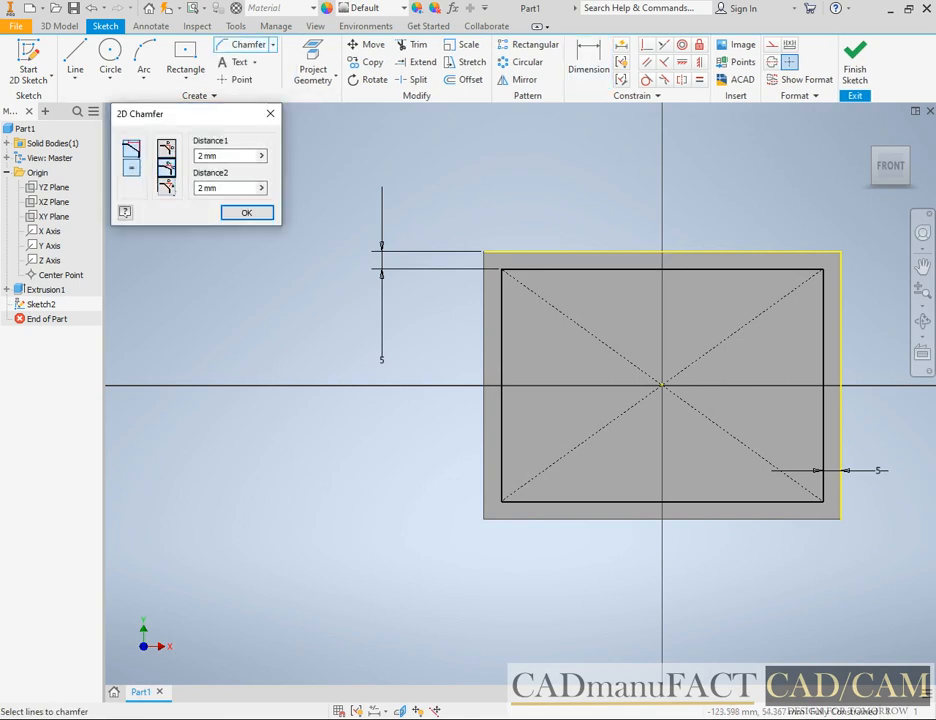
pyautogui.click(167, 187)
pyautogui.moveTo(226, 189); pyautogui.dragTo(191, 187)
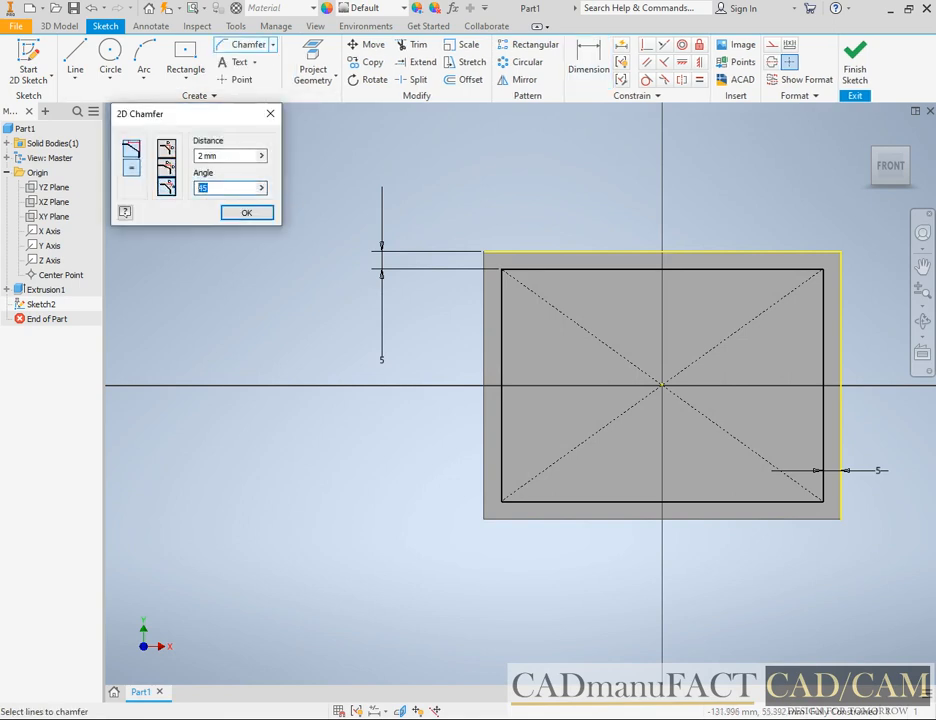
pyautogui.write('16')
pyautogui.click(199, 156)
pyautogui.write('5')
pyautogui.click(501, 295)
pyautogui.click(513, 270)
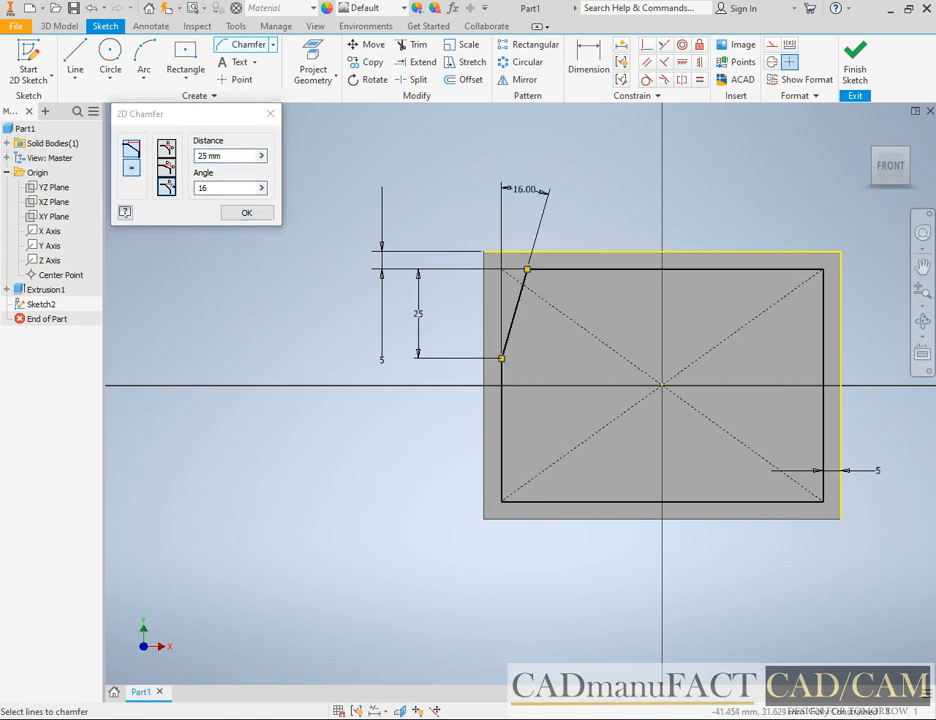
pyautogui.click(247, 212)
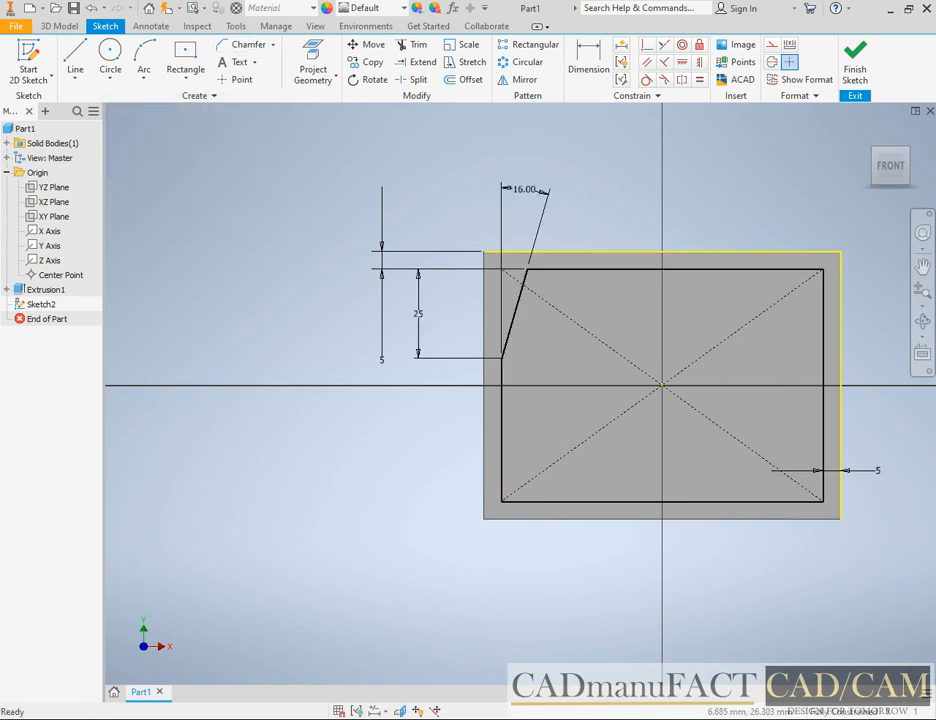
# Following the part drawing, sketch a diagonal line inward from the inner rectangle's lower left side, continued by a short horizontal line
pyautogui.hotkey('alt', 'Tab')
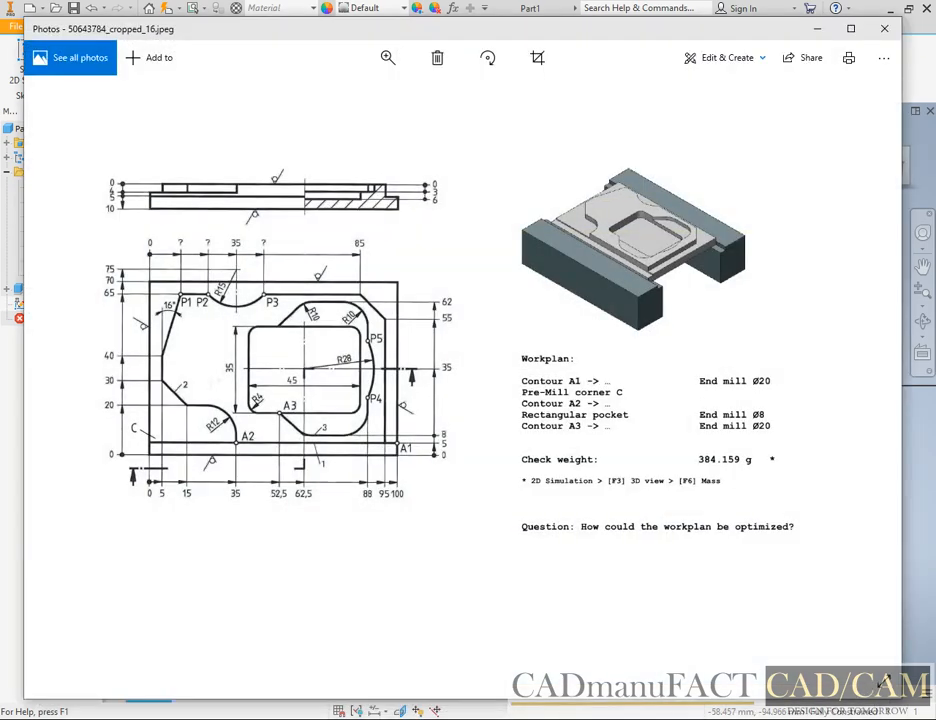
pyautogui.hotkey('alt', 'Tab')
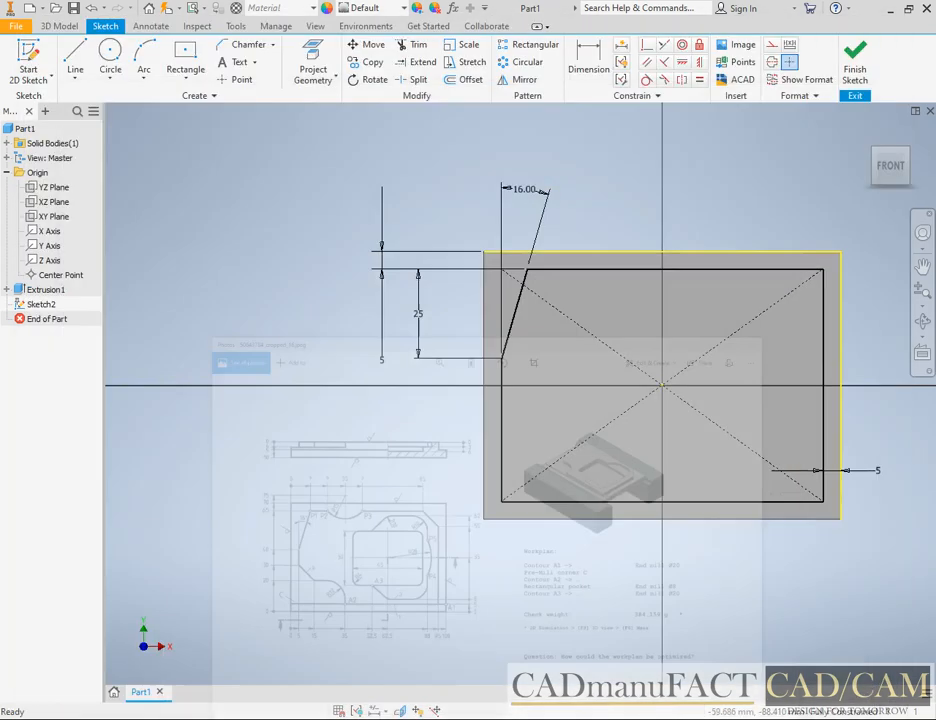
pyautogui.press('l')
pyautogui.click(501, 430)
pyautogui.click(535, 455)
pyautogui.hotkey('alt', 'Tab')
pyautogui.hotkey('alt', 'Tab')
pyautogui.hotkey('alt', 'Tab')
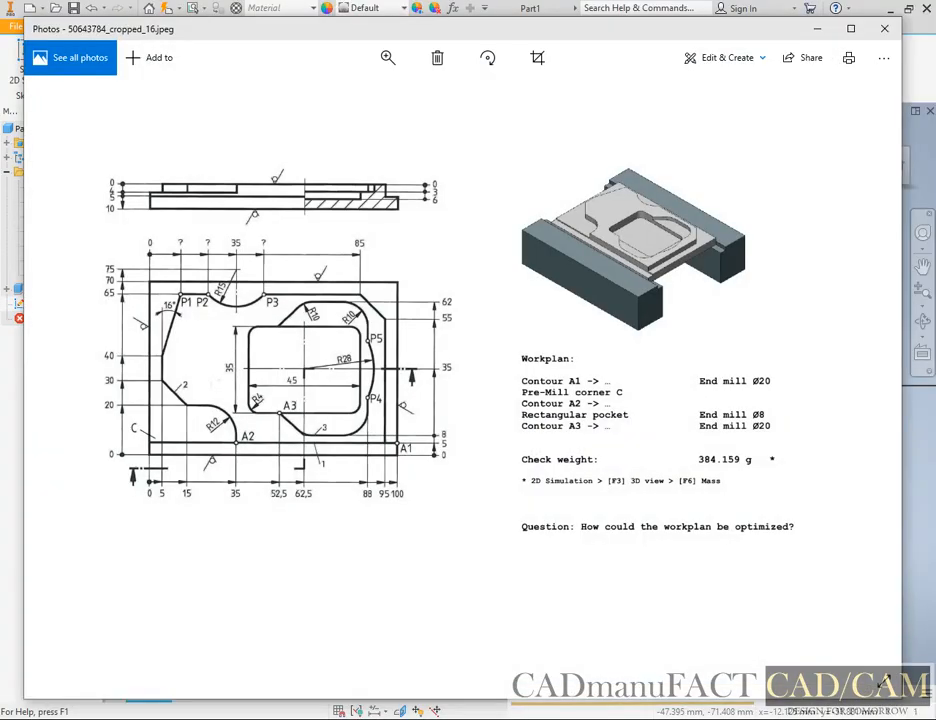
pyautogui.hotkey('alt', 'Tab')
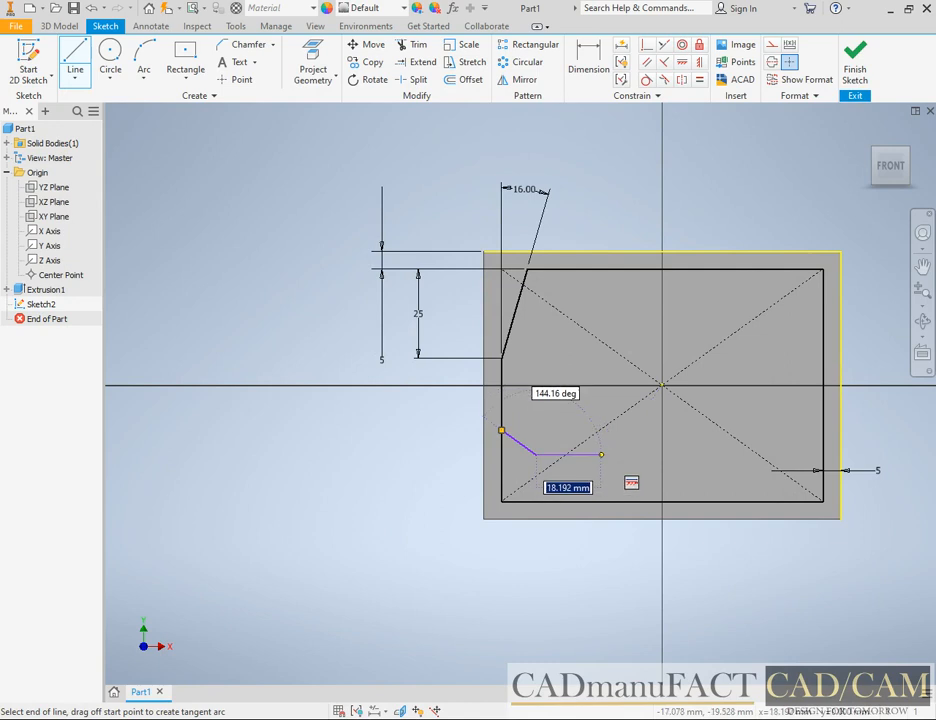
pyautogui.click(594, 455)
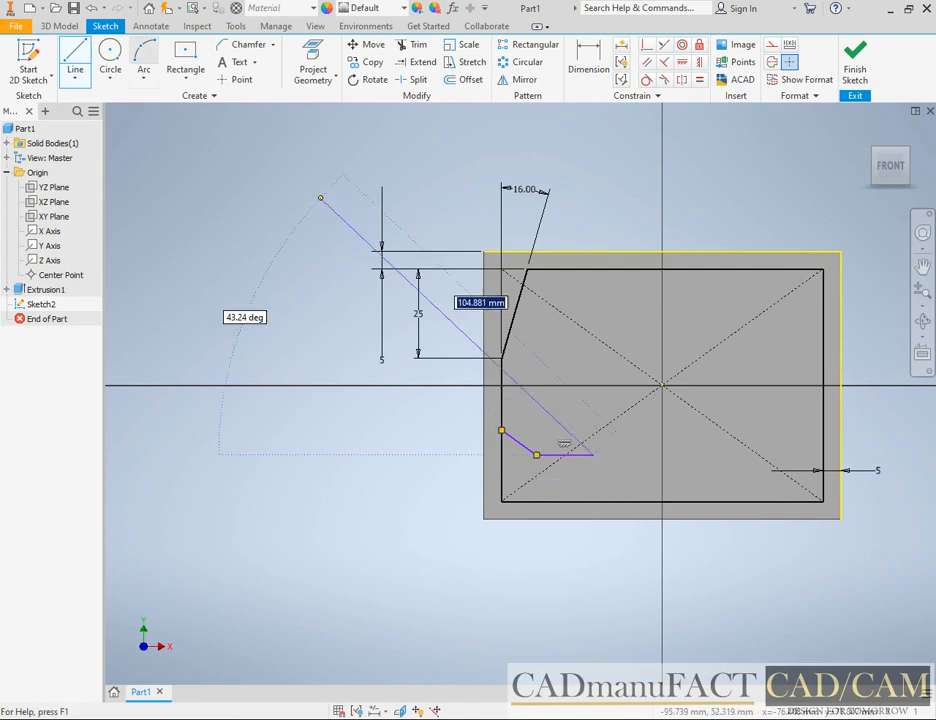
# Add a tangent arc curving downward from the free end of the short horizontal line
pyautogui.click(144, 78)
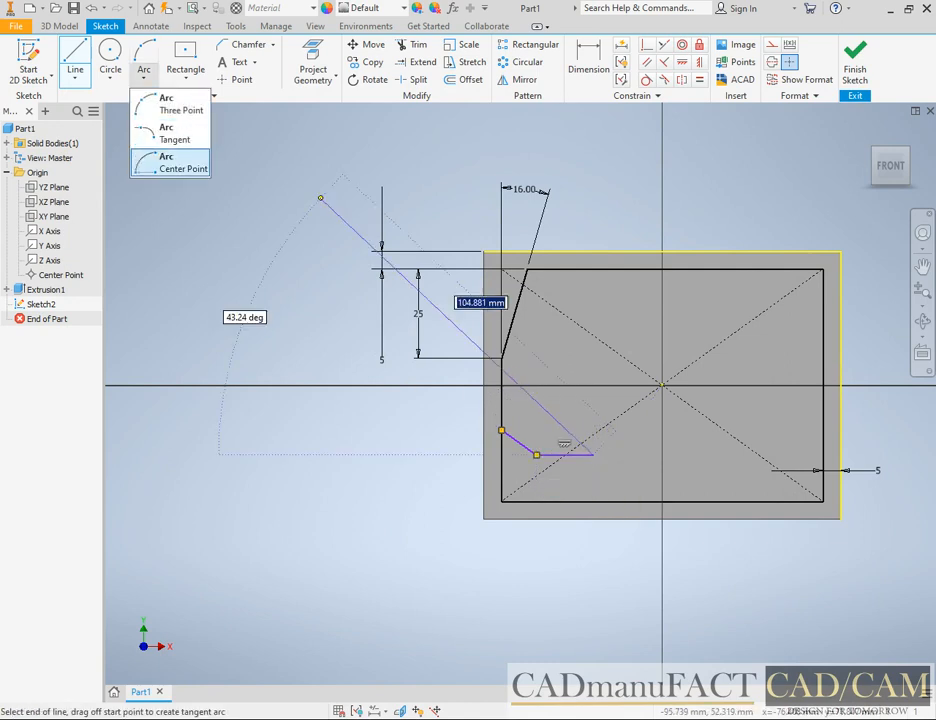
pyautogui.click(170, 133)
pyautogui.click(594, 455)
pyautogui.click(611, 482)
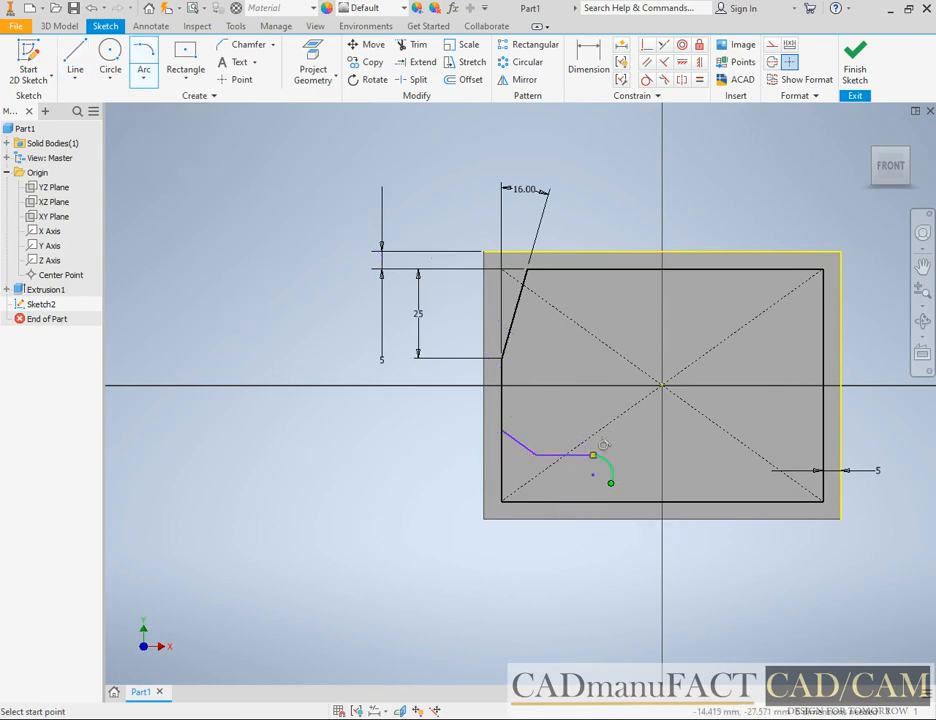
# Check the part drawing, try a horizontal line from the arc's lower end, and delete that line together with the arc
pyautogui.hotkey('alt', 'Tab')
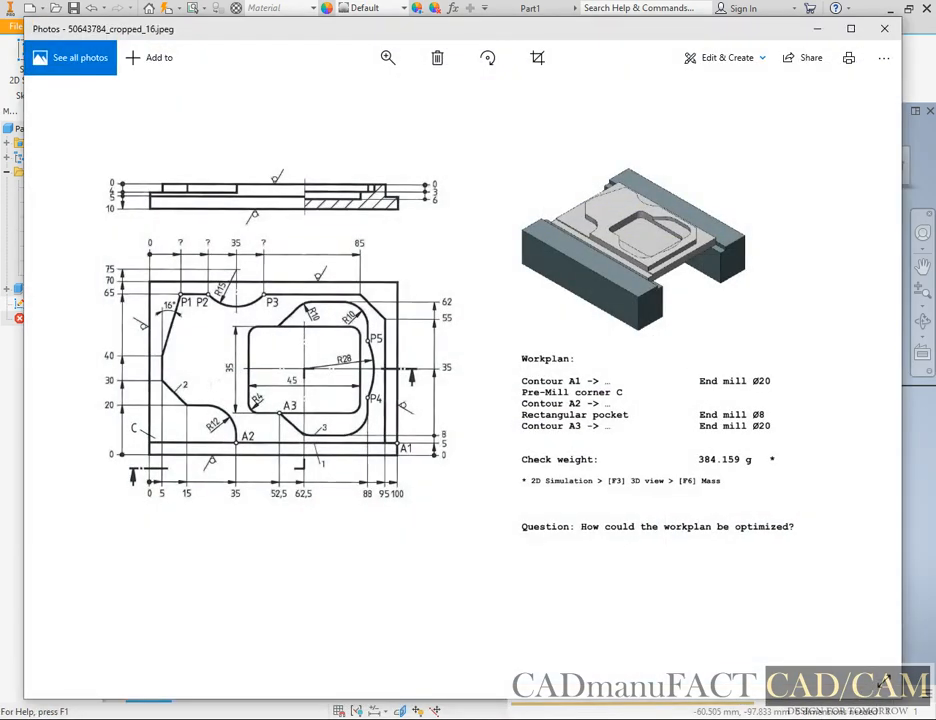
pyautogui.hotkey('alt', 'Tab')
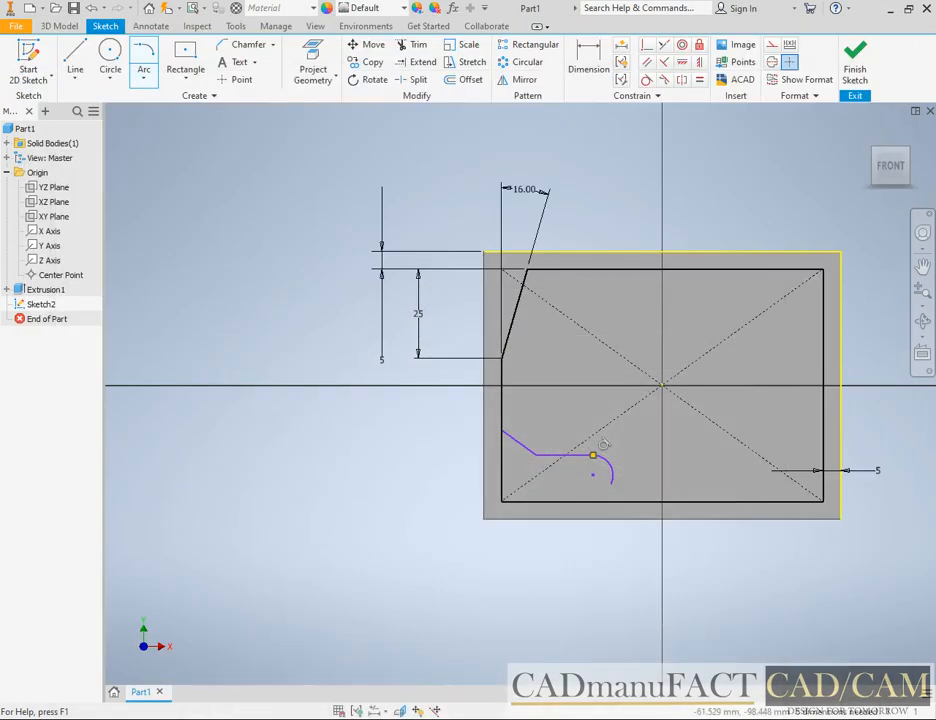
pyautogui.press('l')
pyautogui.click(610, 484)
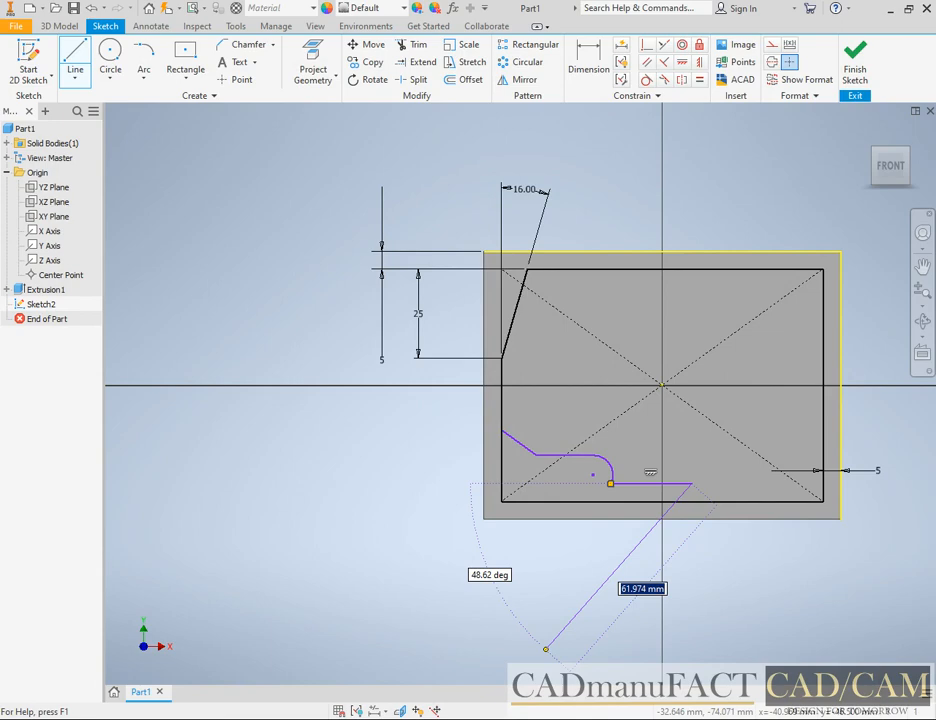
pyautogui.hotkey('alt', 'Tab')
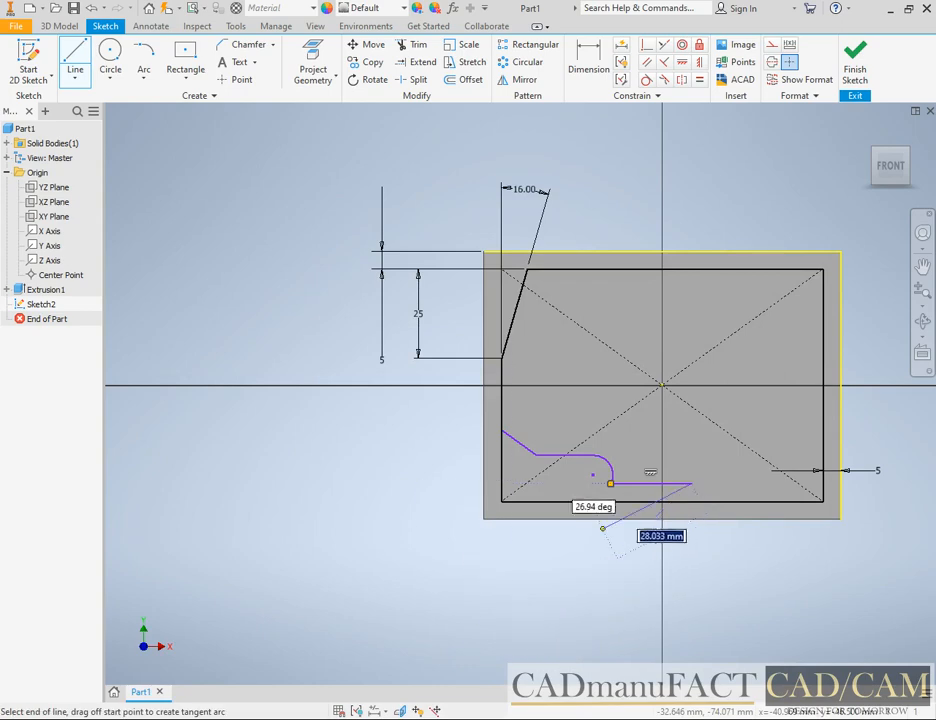
pyautogui.moveTo(606, 497); pyautogui.dragTo(610, 484)
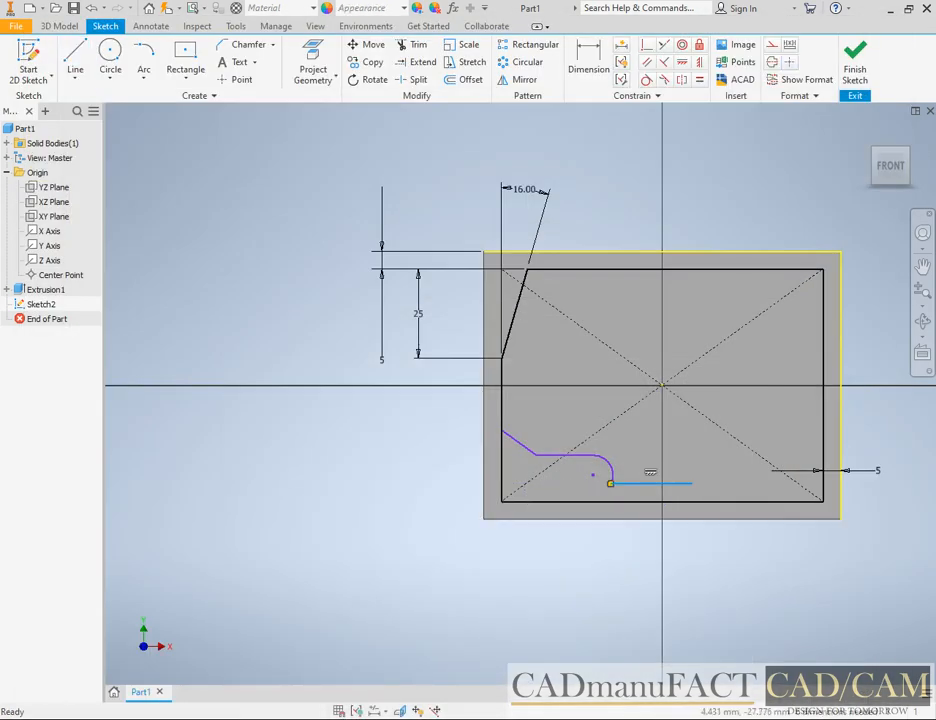
pyautogui.press('Escape')
pyautogui.click(607, 462)
pyautogui.press('Delete')
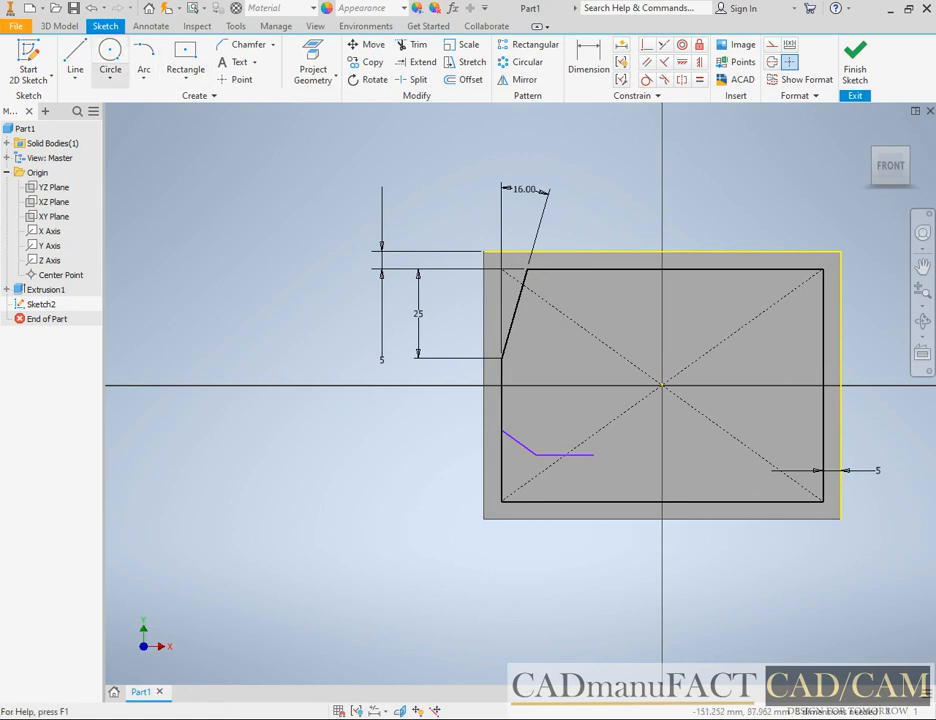
pyautogui.click(110, 78)
pyautogui.click(143, 78)
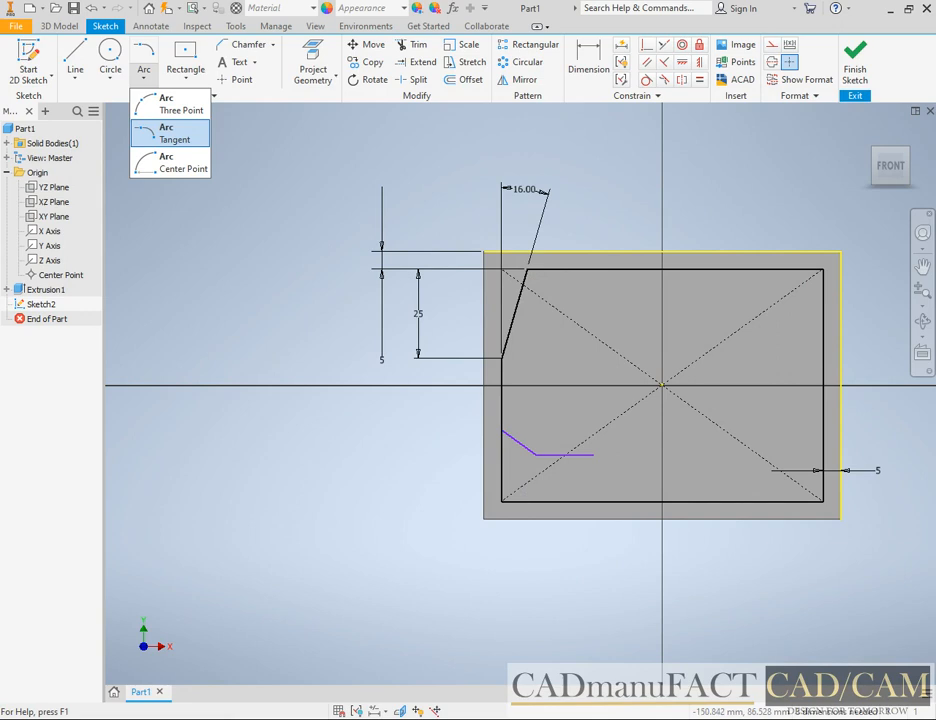
pyautogui.click(116, 76)
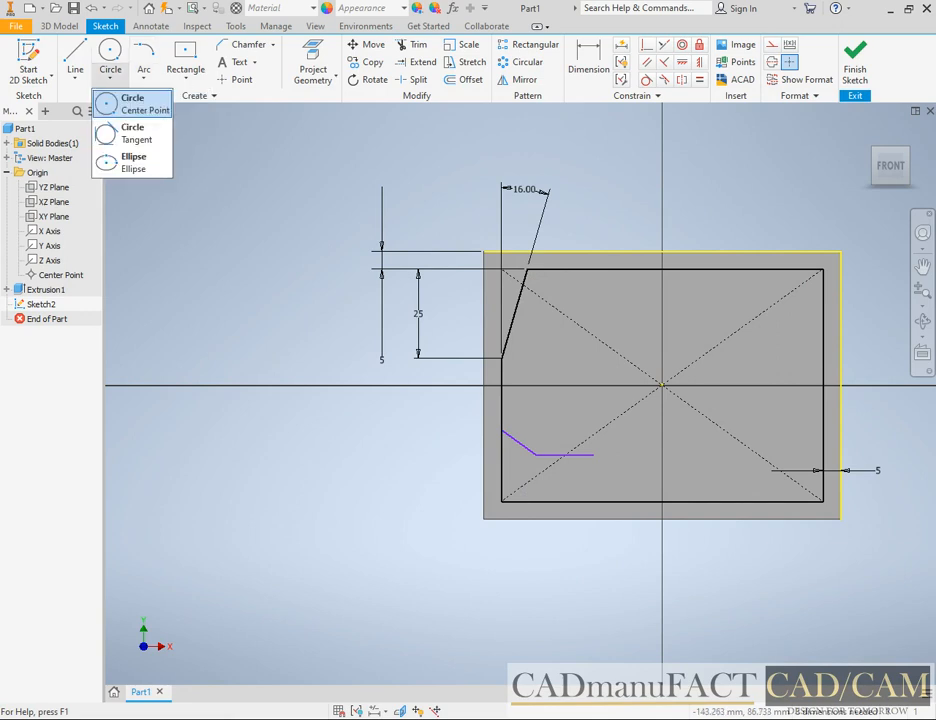
pyautogui.click(143, 78)
pyautogui.click(150, 161)
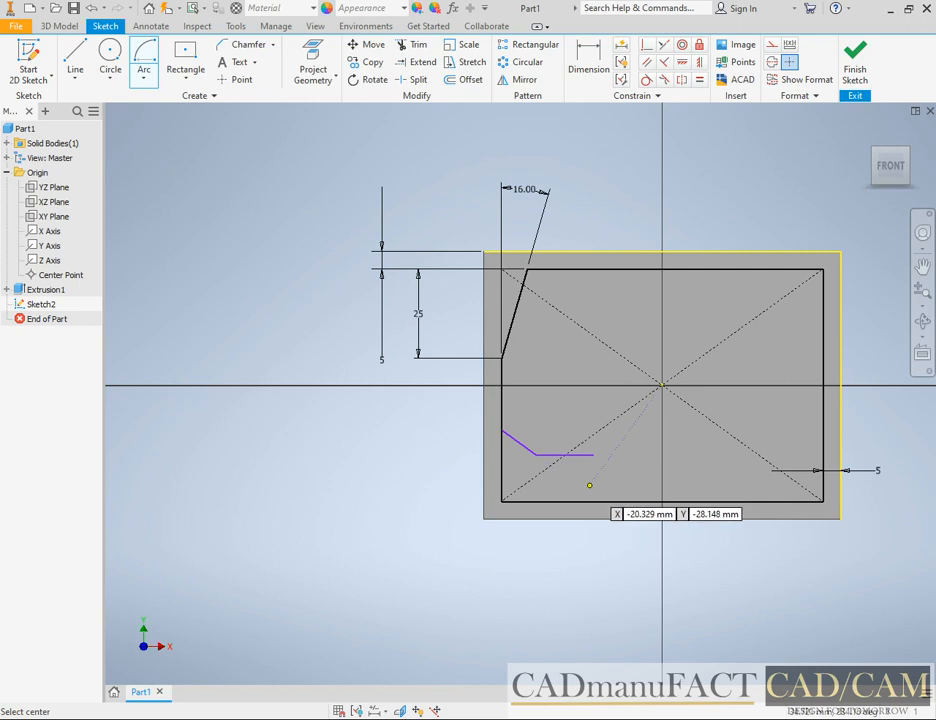
pyautogui.click(593, 455)
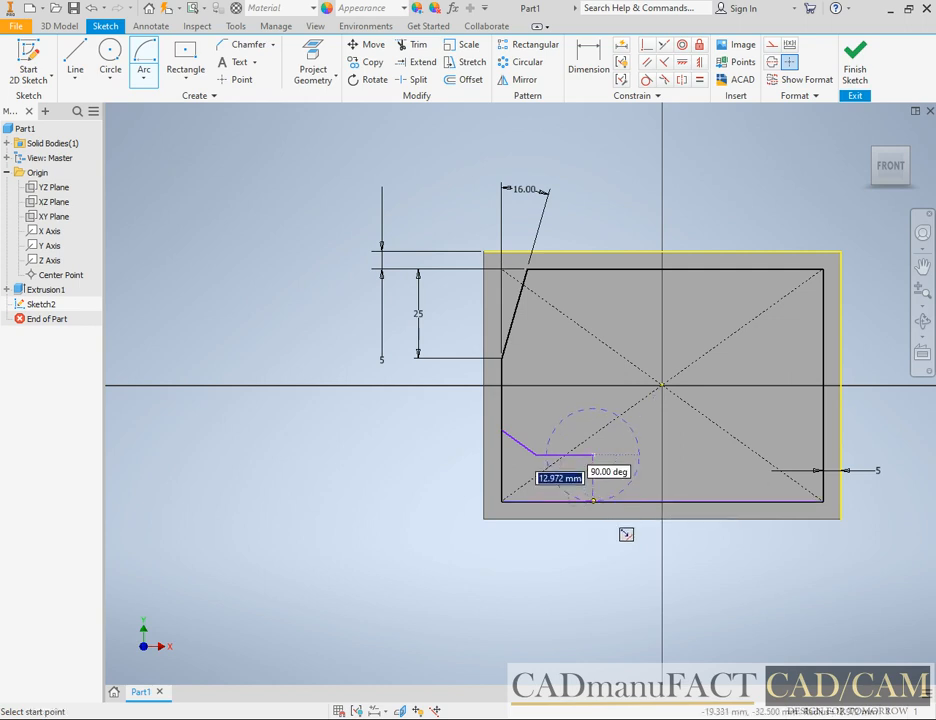
pyautogui.click(593, 500)
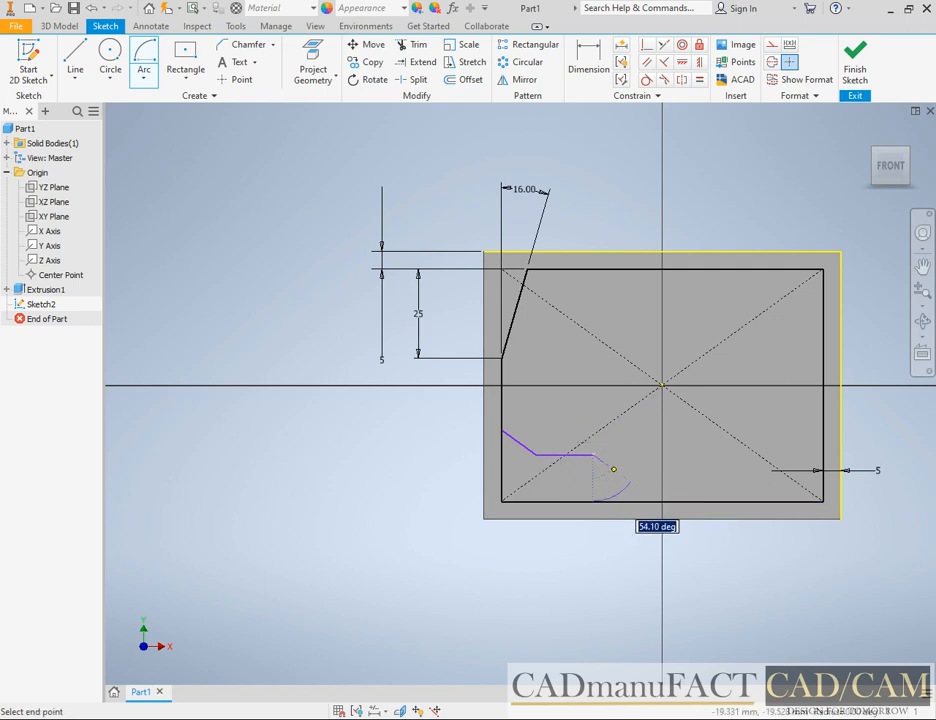
pyautogui.press('Escape')
# Draw a three-point arc from the short horizontal line's free end to the inner rectangle's bottom side, bulging outward
pyautogui.click(144, 84)
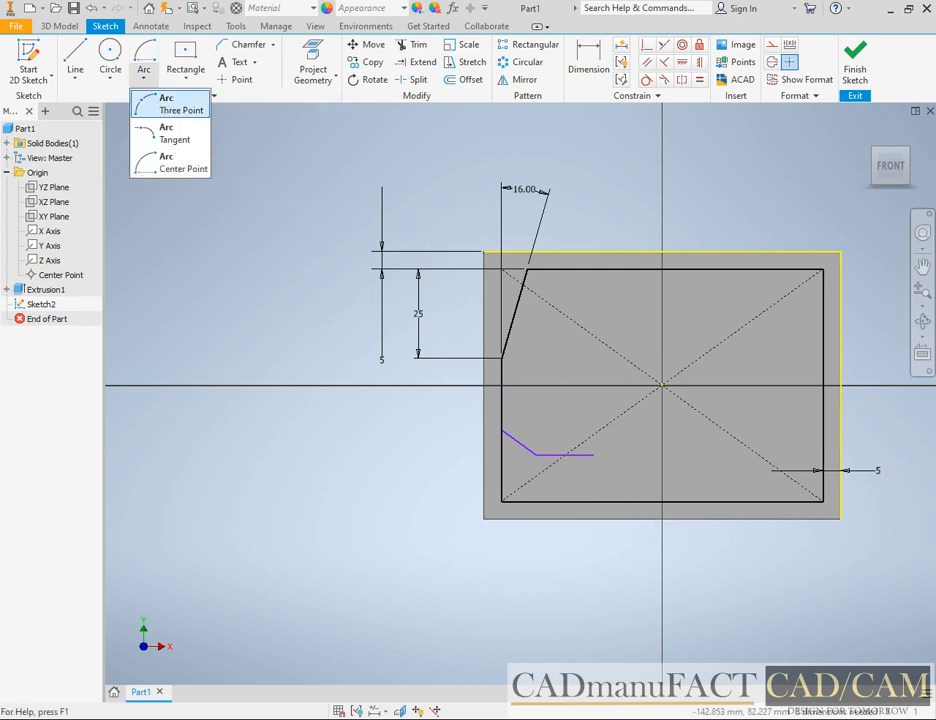
pyautogui.click(158, 98)
pyautogui.click(593, 455)
pyautogui.click(593, 501)
pyautogui.click(617, 477)
pyautogui.press('Escape')
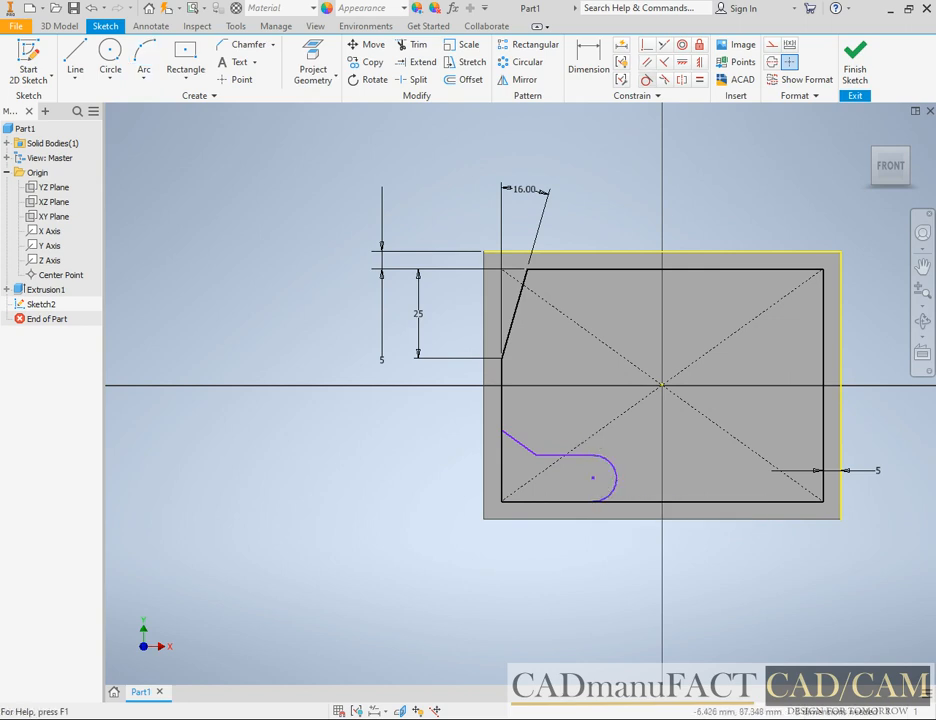
# Try to make the arc tangent to the horizontal line, compare with the part drawing, and delete the arc
pyautogui.click(646, 80)
pyautogui.click(607, 459)
pyautogui.click(575, 455)
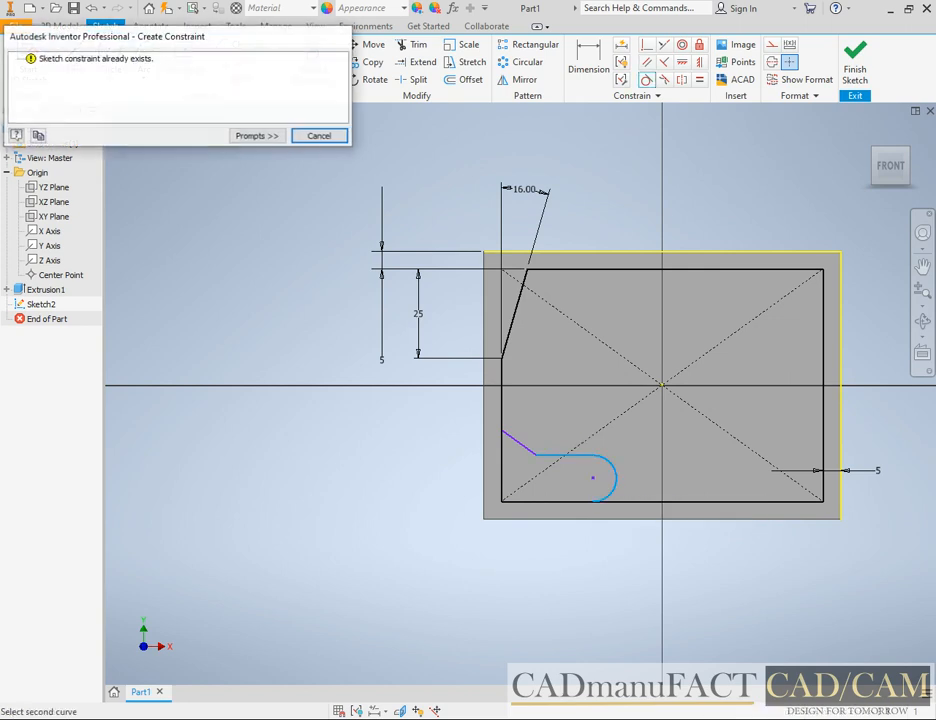
pyautogui.click(320, 136)
pyautogui.hotkey('alt', 'Tab')
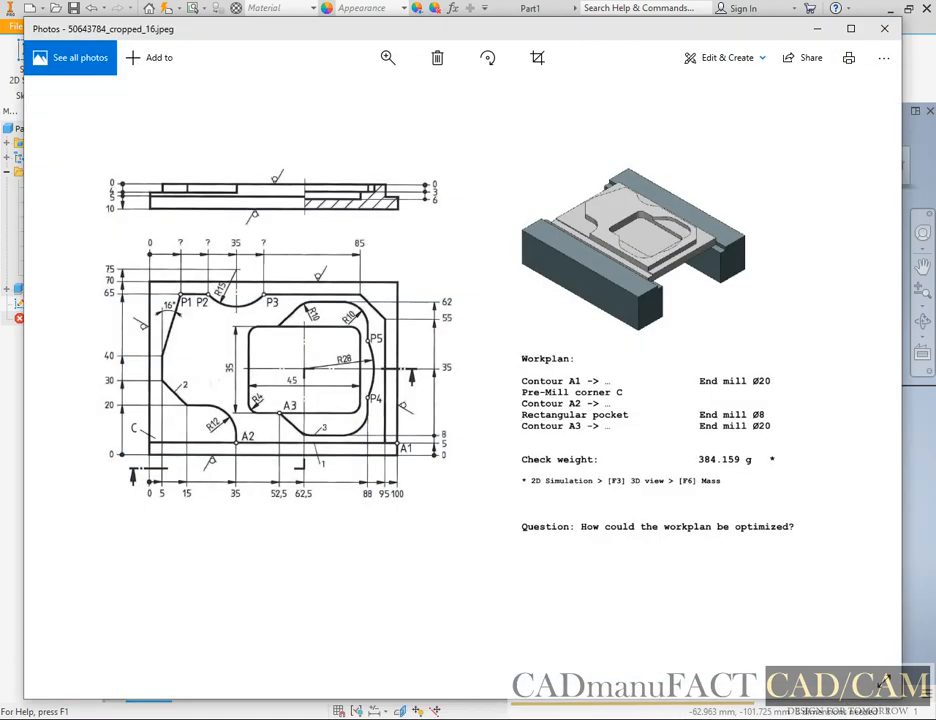
pyautogui.hotkey('alt', 'Tab')
pyautogui.moveTo(592, 502)
pyautogui.mouseDown()
pyautogui.moveTo(628, 501)
pyautogui.moveTo(606, 501)
pyautogui.mouseUp()
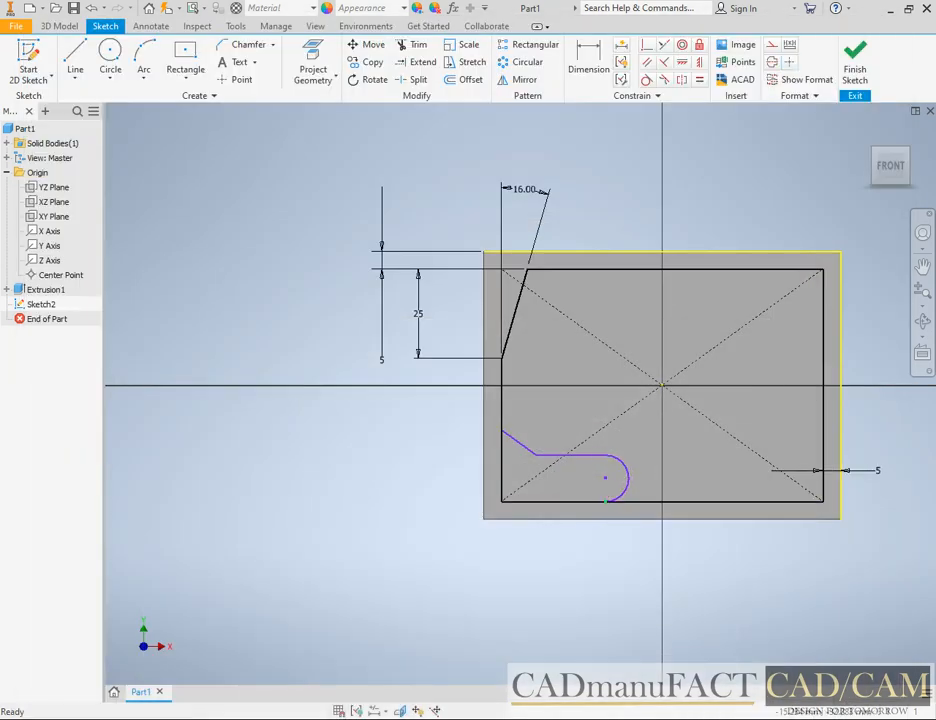
pyautogui.click(625, 486)
pyautogui.press('Delete')
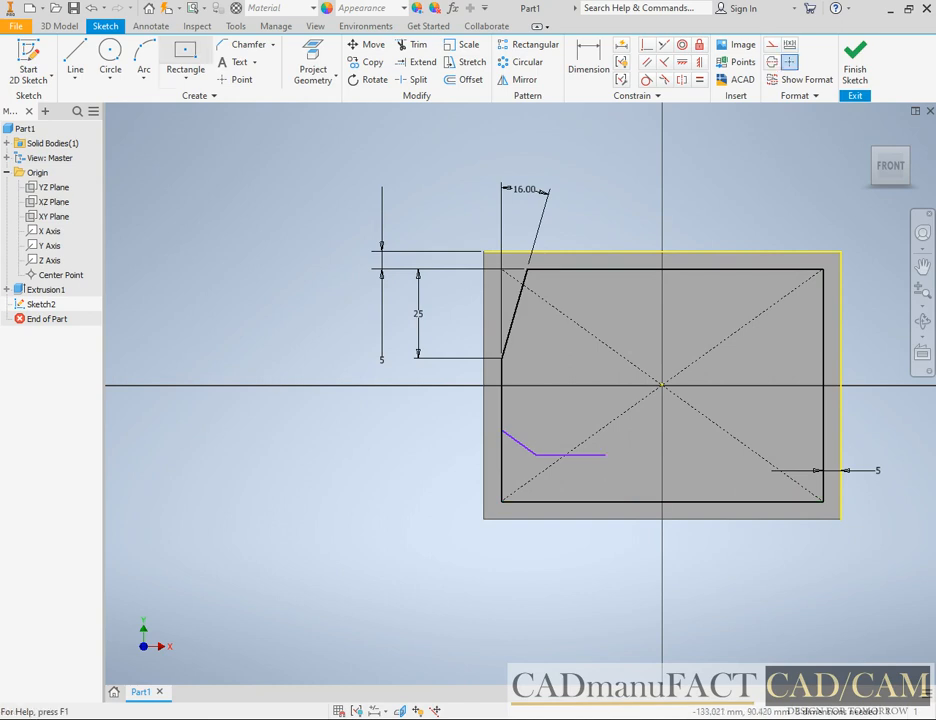
# Following the part drawing, add a tangent arc curving downward from the horizontal line's free end, stopping above the rectangle's bottom side
pyautogui.click(144, 77)
pyautogui.click(170, 133)
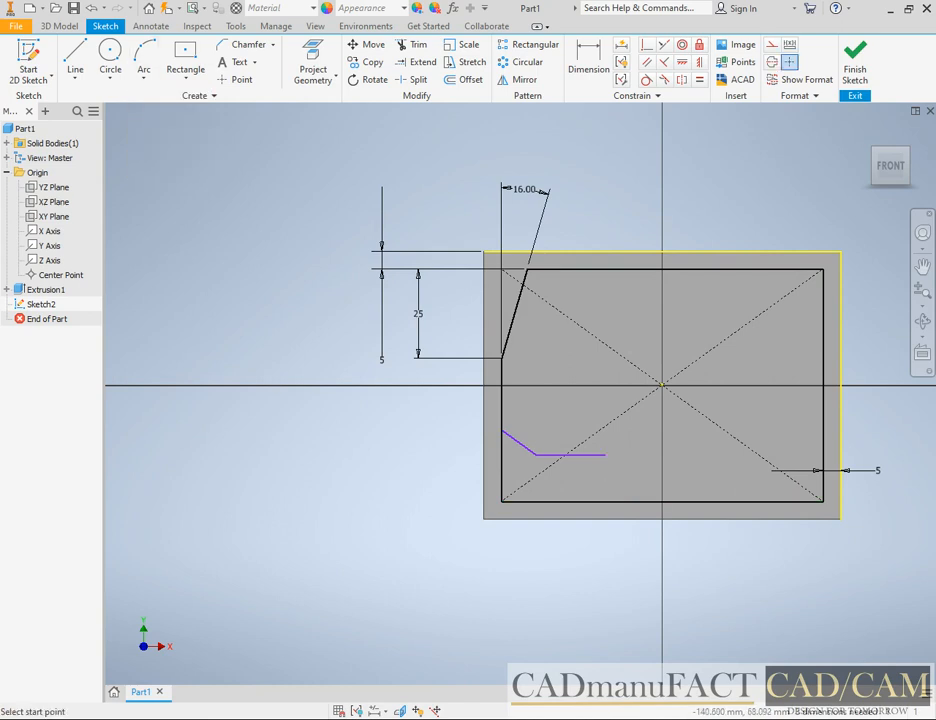
pyautogui.click(605, 455)
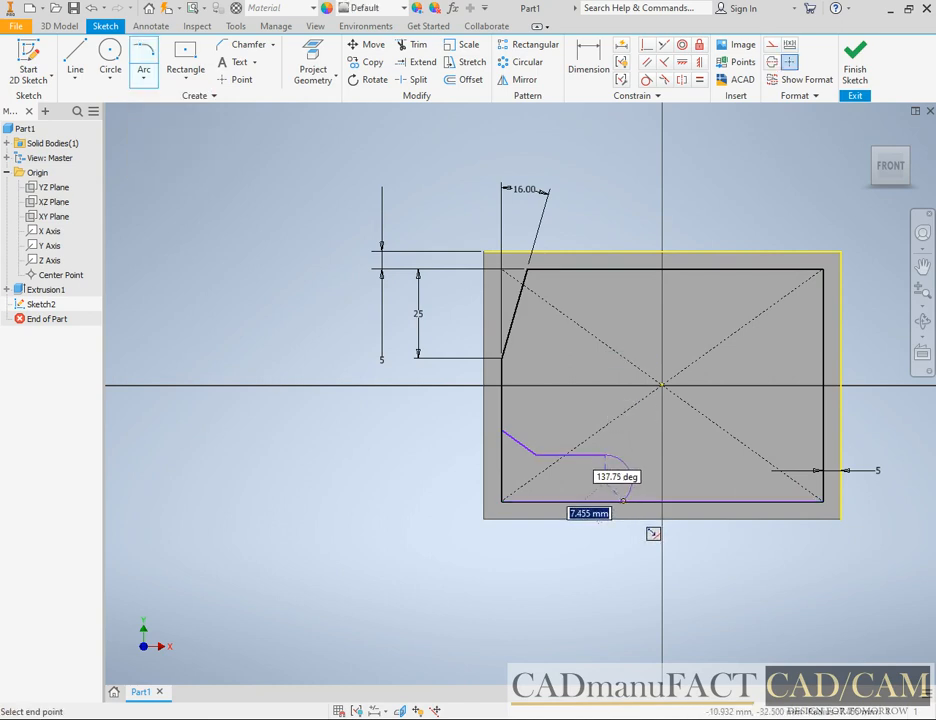
pyautogui.hotkey('alt', 'Tab')
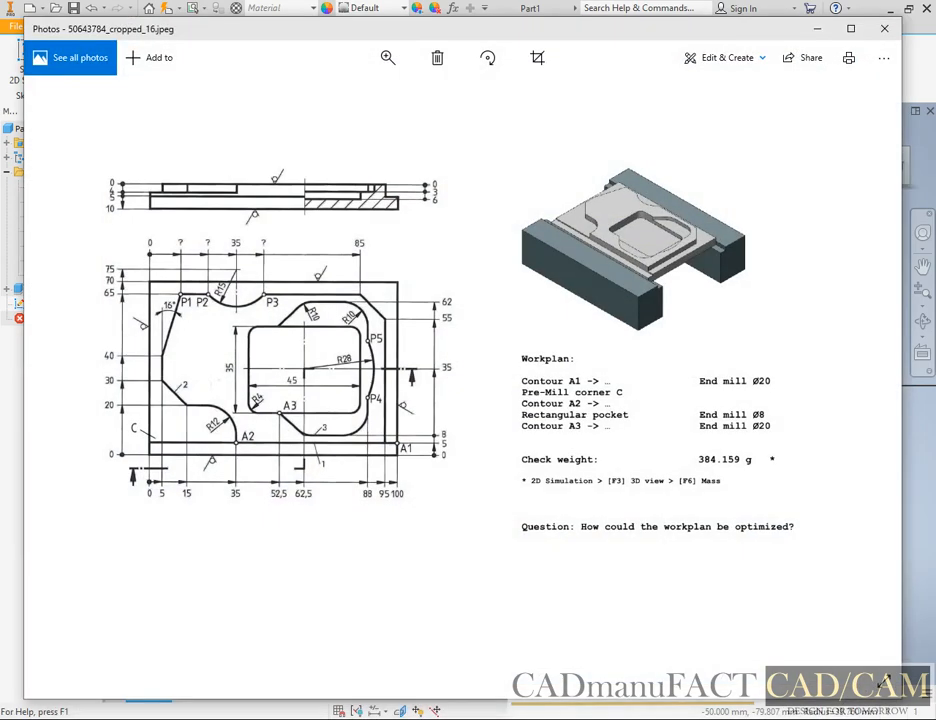
pyautogui.hotkey('alt', 'Tab')
pyautogui.click(623, 484)
# Draw a vertical line from the arc's lower end down past the inner rectangle's bottom side
pyautogui.press('l')
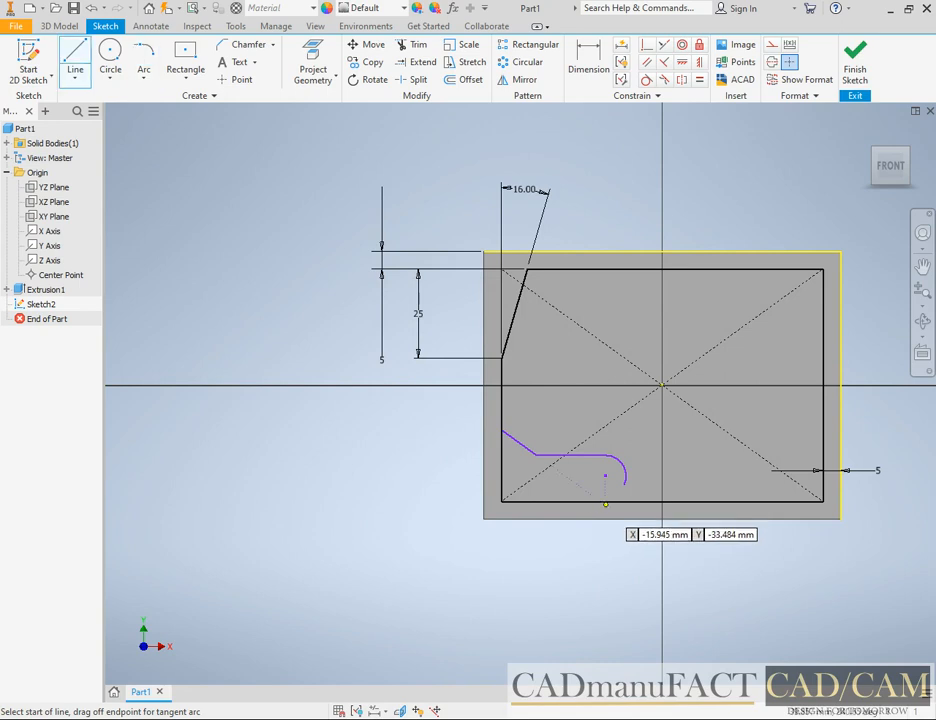
pyautogui.click(623, 484)
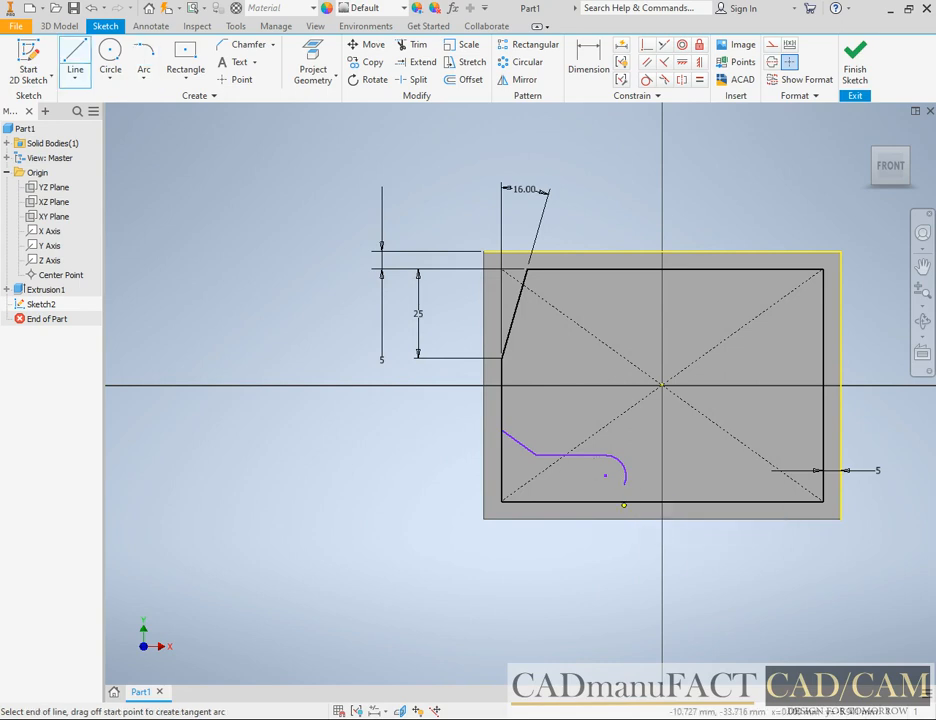
pyautogui.press('Escape')
# Constrain the vertical line's lower end coincident with the inner rectangle's bottom side, and make the line tangent to the arc
pyautogui.scroll(5, 632, 511)
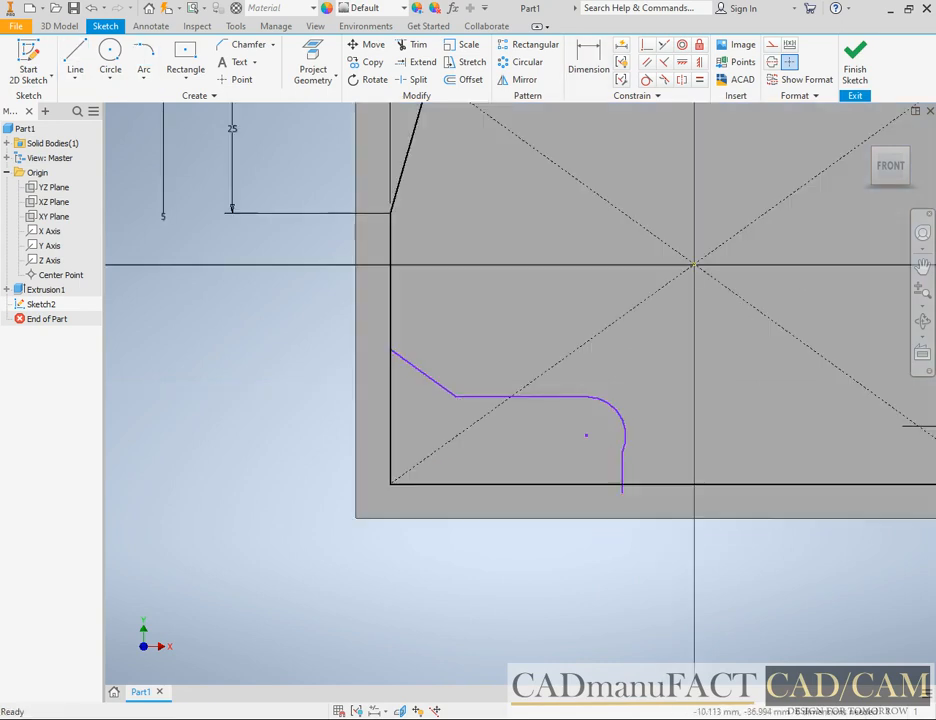
pyautogui.click(647, 45)
pyautogui.click(608, 402)
pyautogui.click(626, 366)
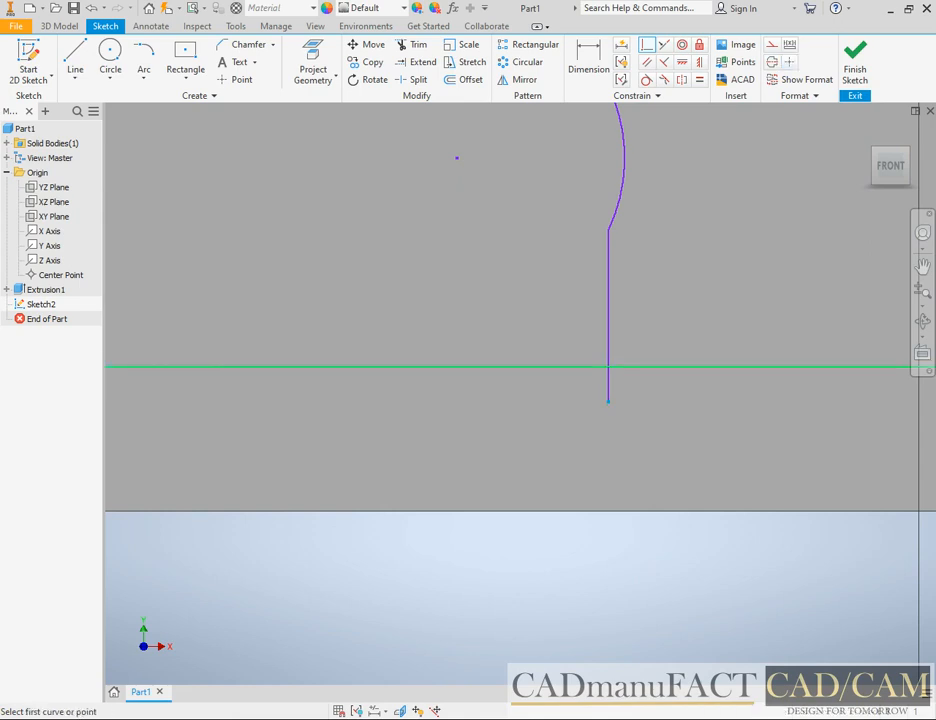
pyautogui.click(647, 80)
pyautogui.click(622, 188)
pyautogui.click(609, 258)
pyautogui.scroll(-5, 628, 249)
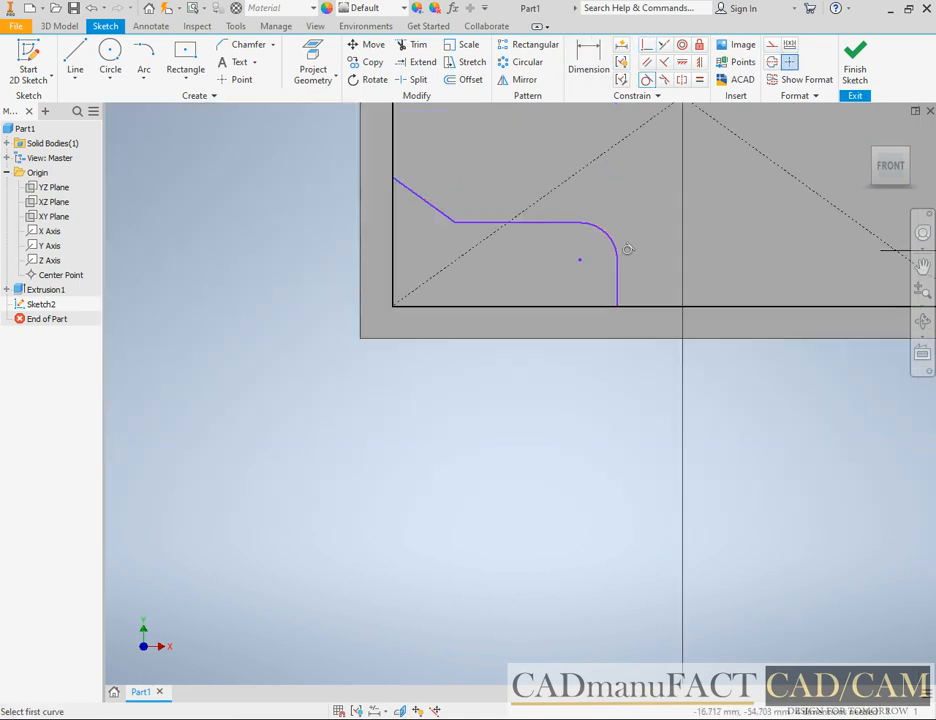
pyautogui.press('Escape')
# Check the part drawing and dimension the diagonal line's vertical height as 10 mm
pyautogui.hotkey('alt', 'Tab')
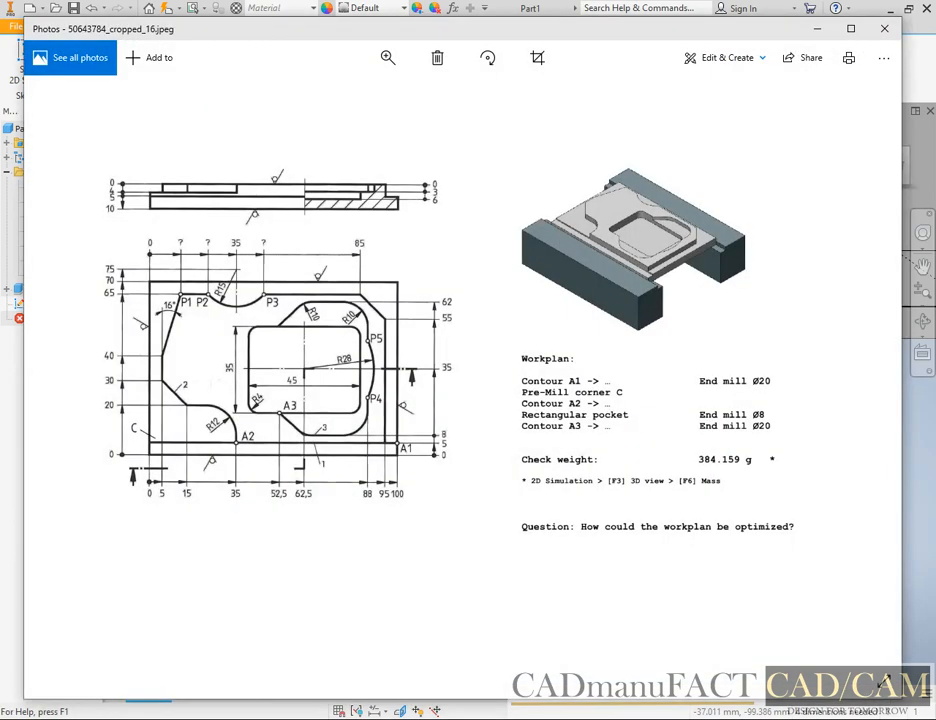
pyautogui.hotkey('alt', 'Tab')
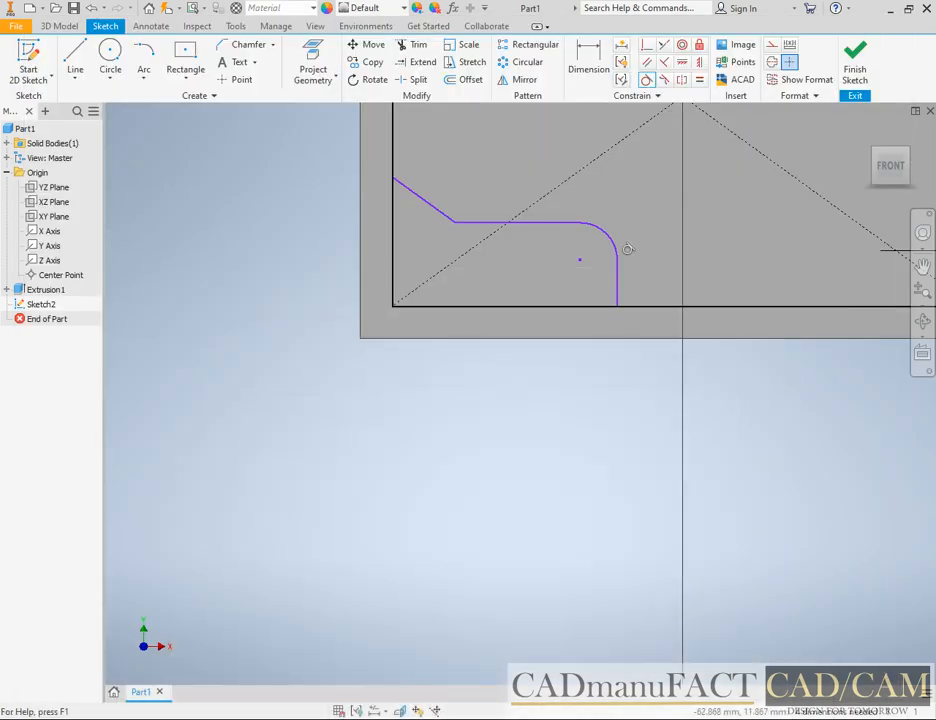
pyautogui.press('d')
pyautogui.click(424, 200)
pyautogui.click(302, 206)
pyautogui.write('0')
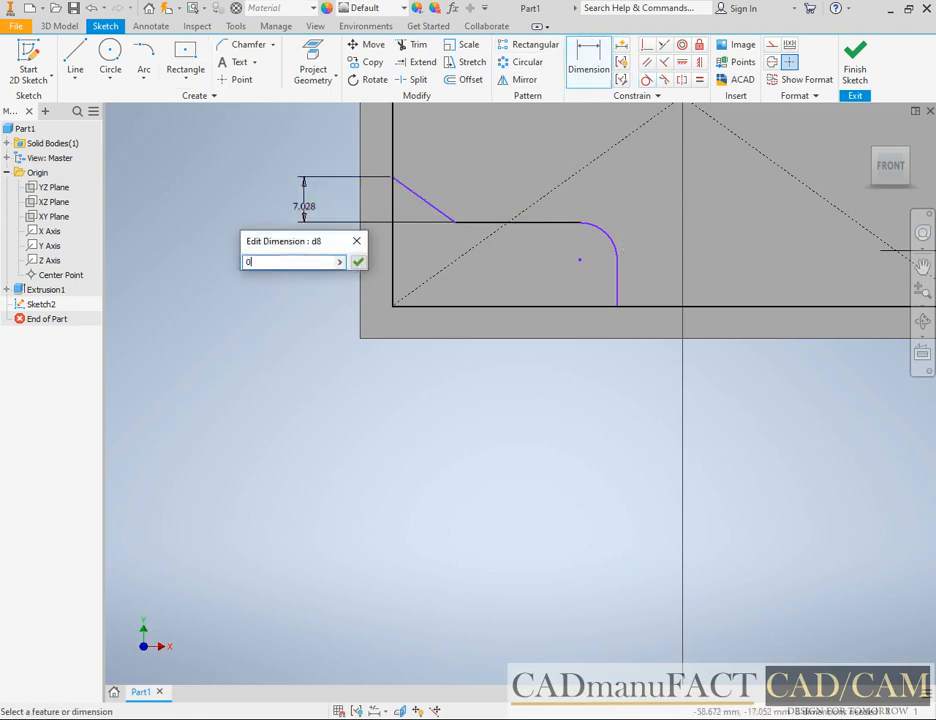
pyautogui.press('Return')
# Dimension the contour arc's radius as 12 mm
pyautogui.click(610, 258)
pyautogui.click(662, 226)
pyautogui.write('12')
pyautogui.press('Return')
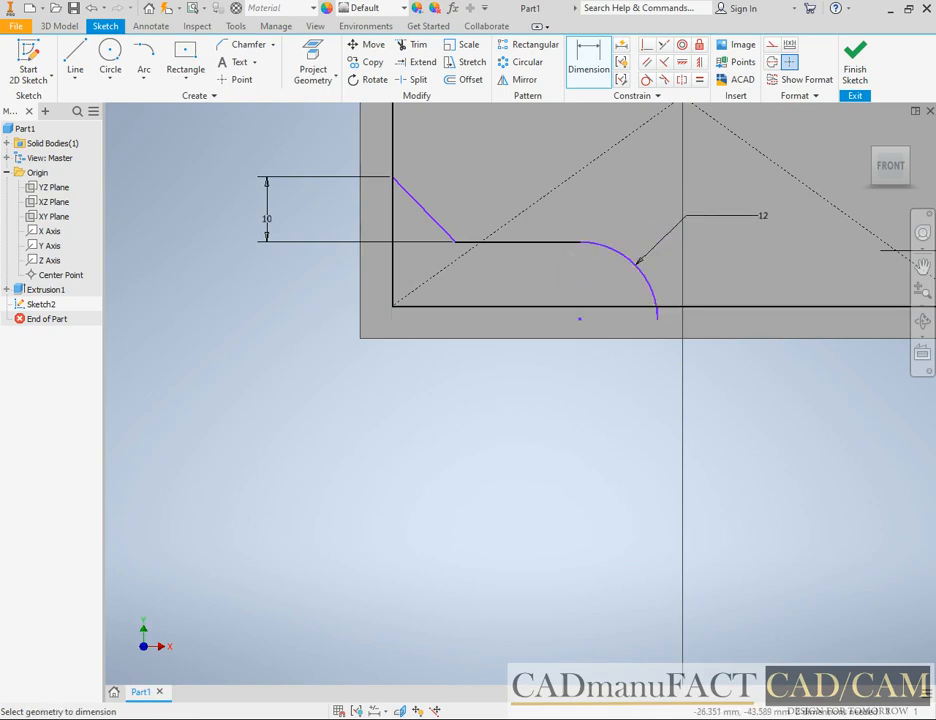
# Check the part drawing and try to dimension the short horizontal line's height above the plate's bottom edge
pyautogui.hotkey('alt', 'Tab')
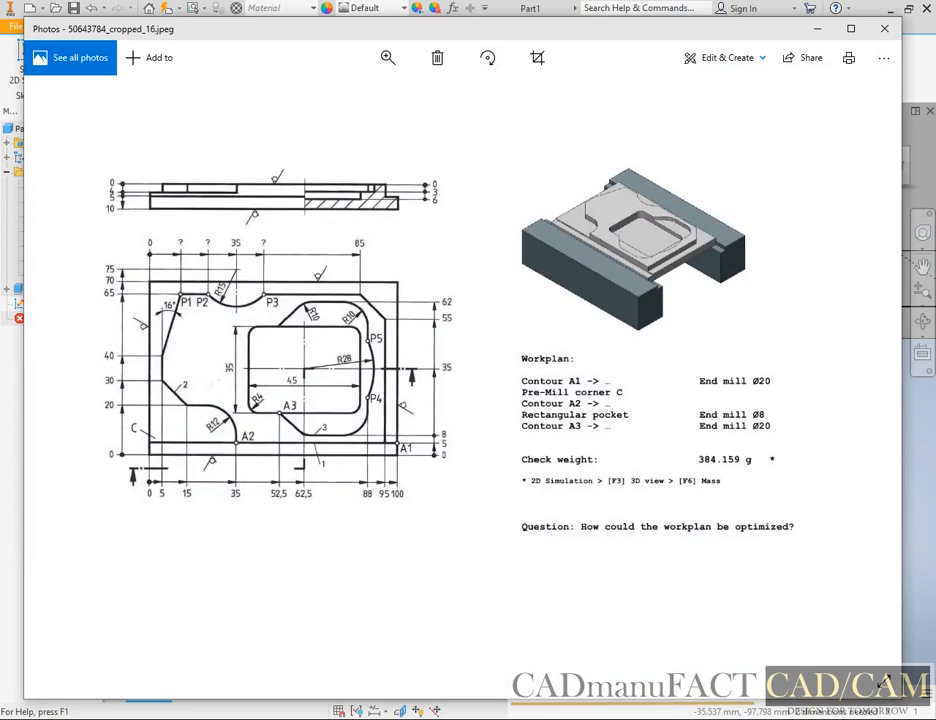
pyautogui.hotkey('alt', 'F4')
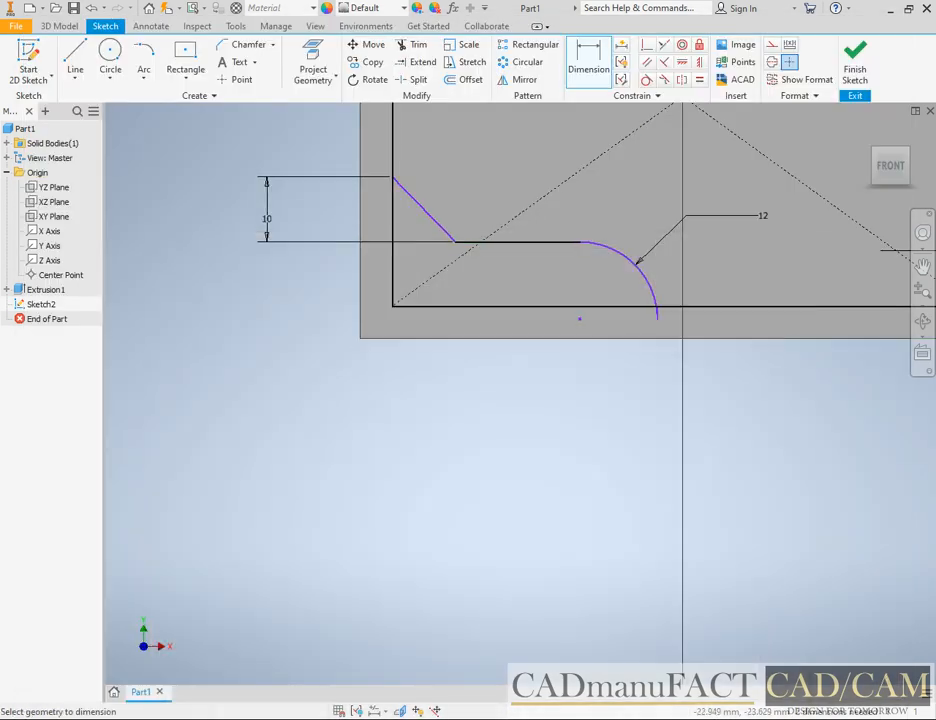
pyautogui.click(520, 241)
pyautogui.click(303, 435)
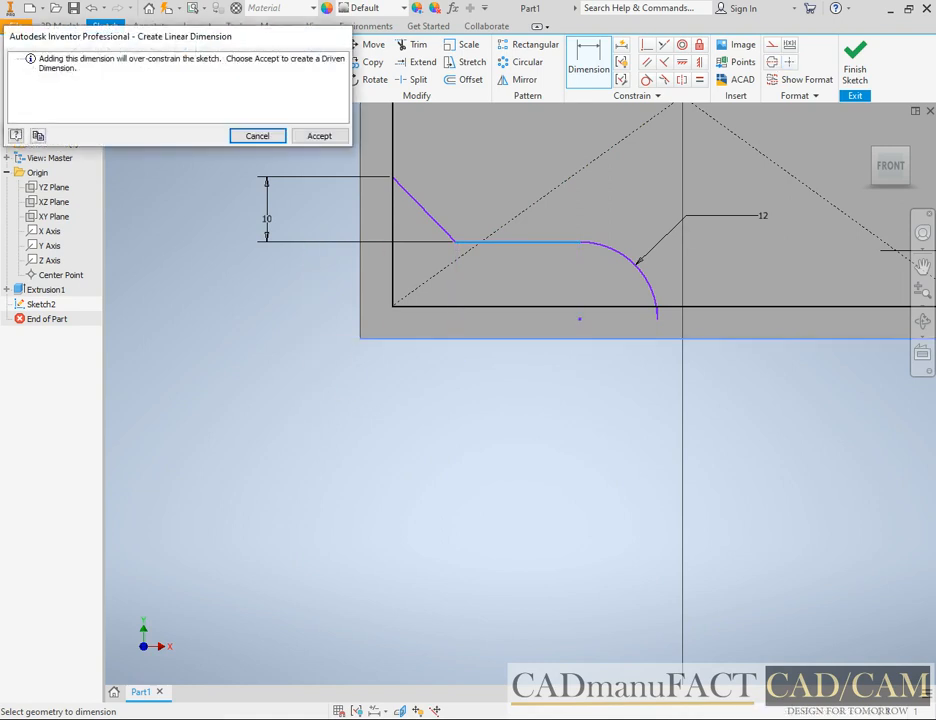
pyautogui.press('Escape')
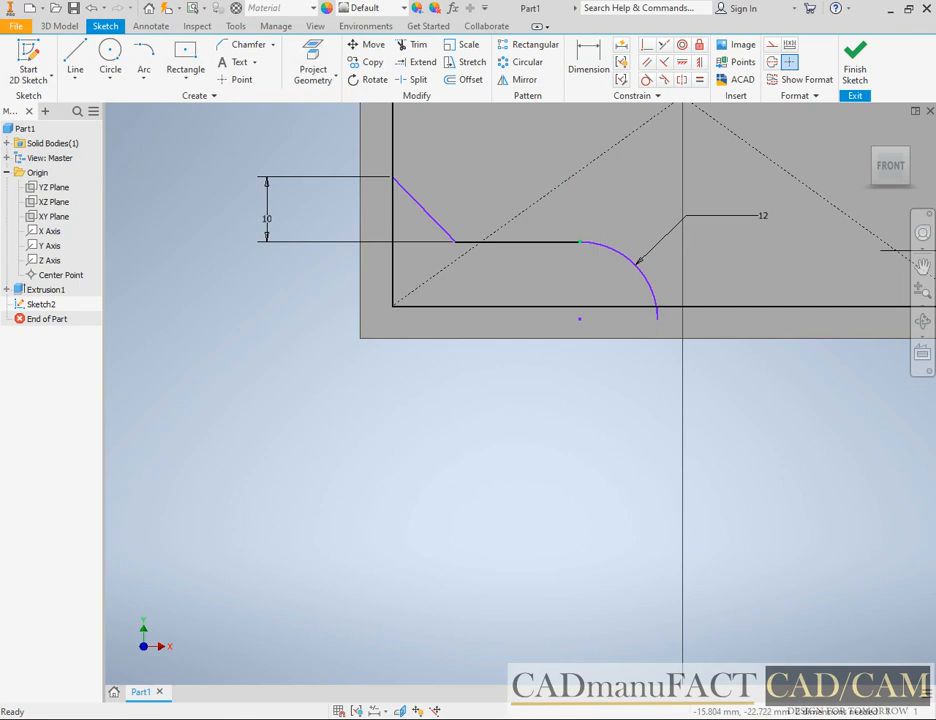
# Move the diagonal line and its connected contour upward until the arc ends above the inner rectangle's bottom side
pyautogui.moveTo(580, 242); pyautogui.dragTo(582, 242)
pyautogui.moveTo(455, 241); pyautogui.dragTo(460, 241)
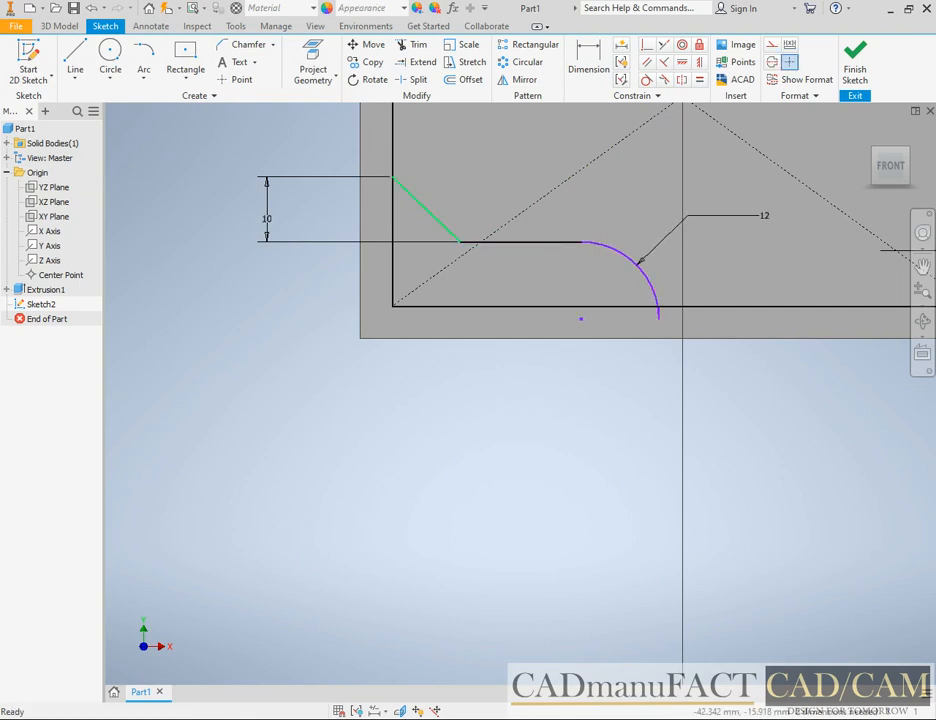
pyautogui.scroll(-5, 409, 200)
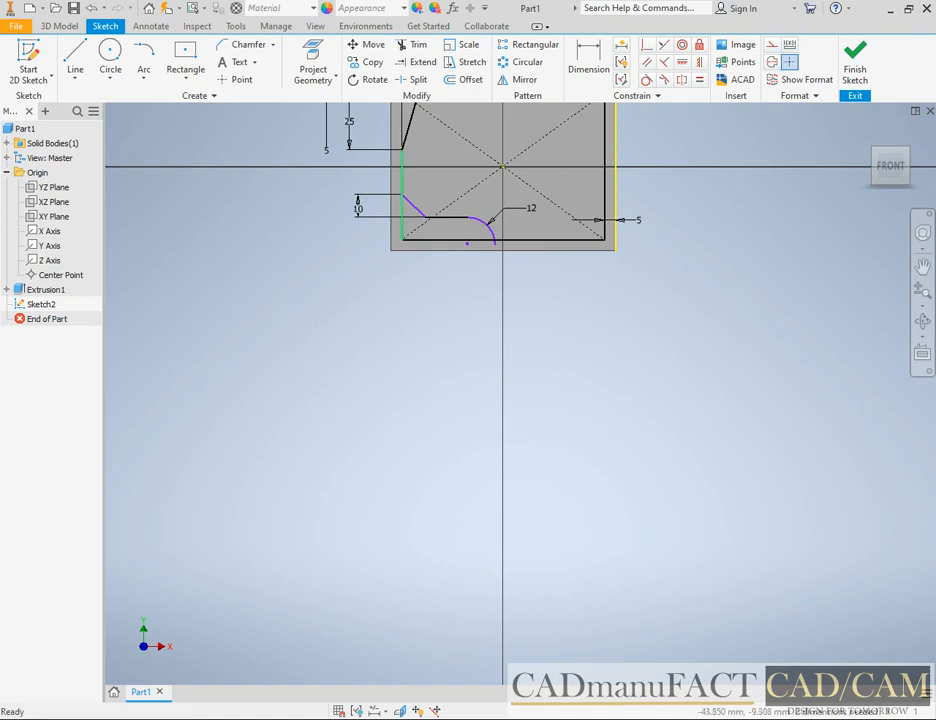
pyautogui.moveTo(413, 205); pyautogui.dragTo(416, 171)
# Dimension the short horizontal line's height above the plate's bottom edge as 20 mm
pyautogui.click(588, 62)
pyautogui.click(450, 183)
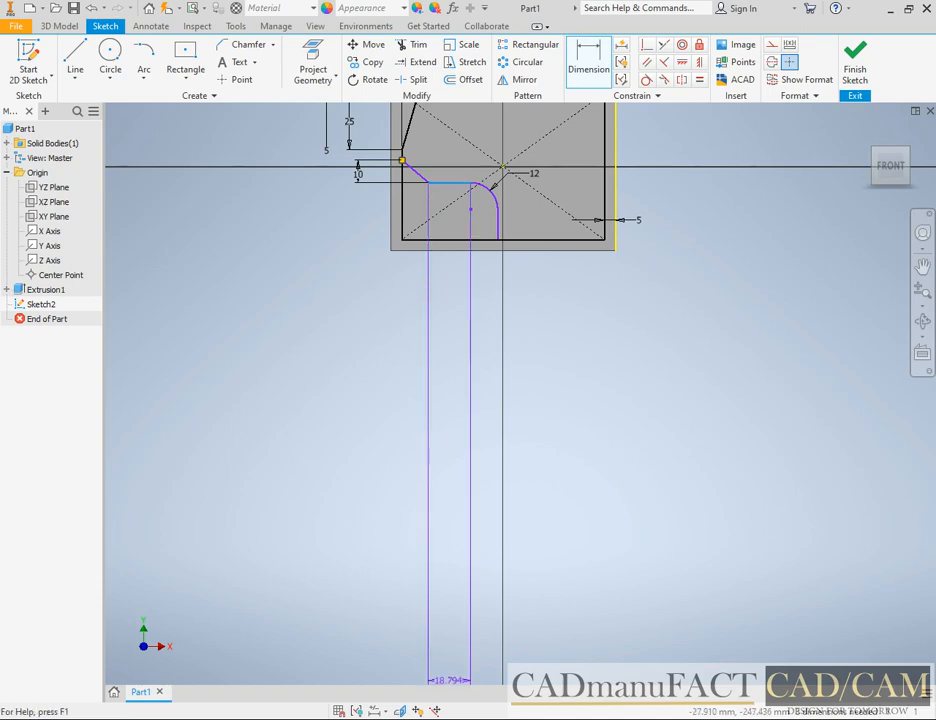
pyautogui.click(434, 719)
pyautogui.click(434, 719)
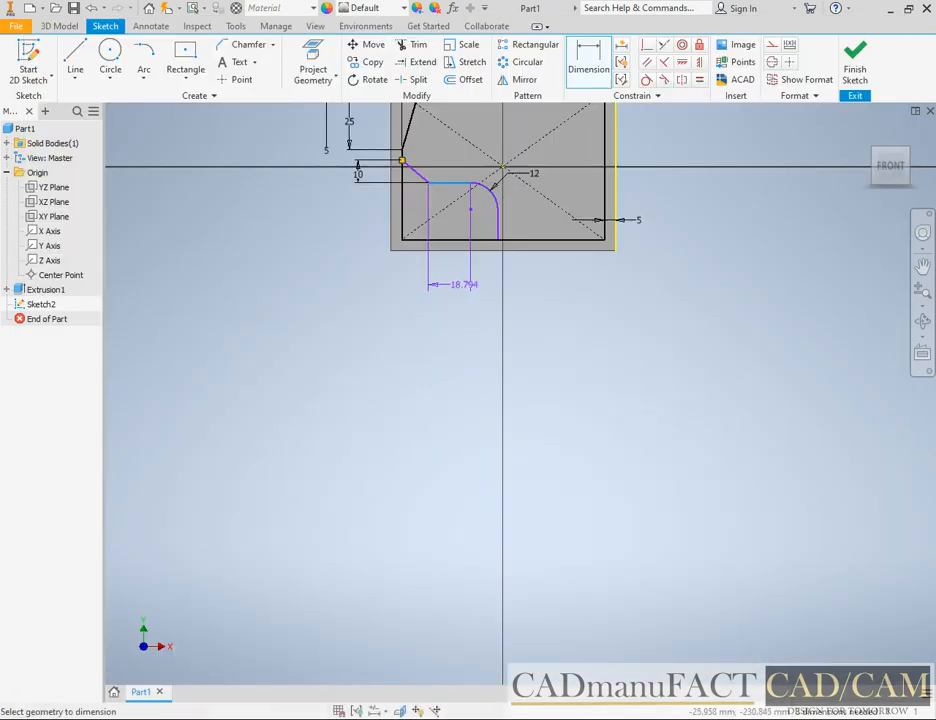
pyautogui.click(456, 250)
pyautogui.click(359, 295)
pyautogui.write('20')
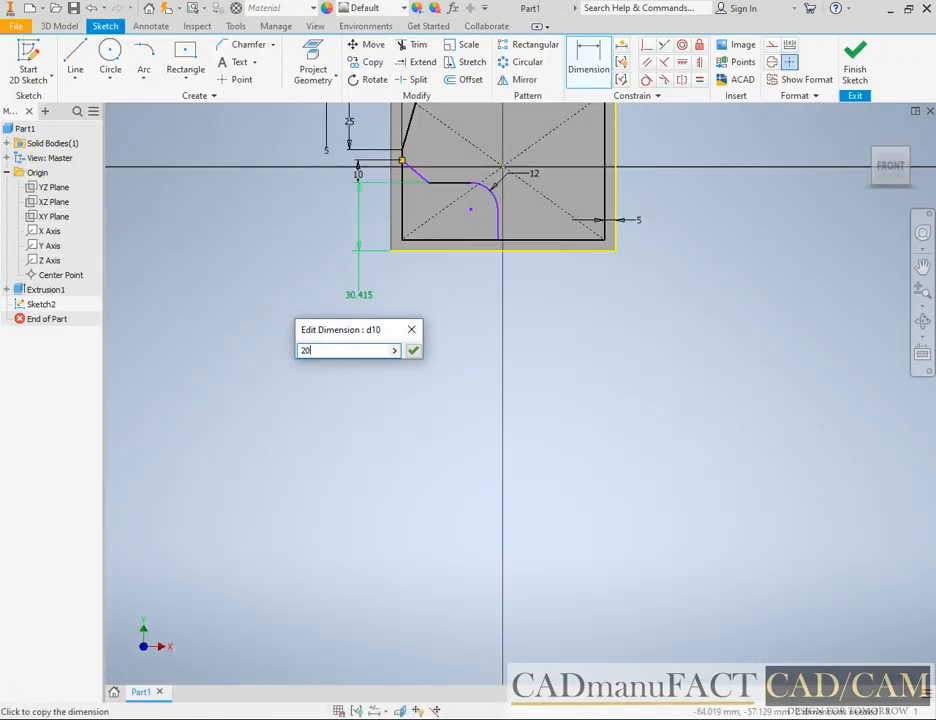
pyautogui.press('Return')
# Check the part drawing for the horizontal dimensions of the lower-left contour
pyautogui.scroll(-6, 452, 167)
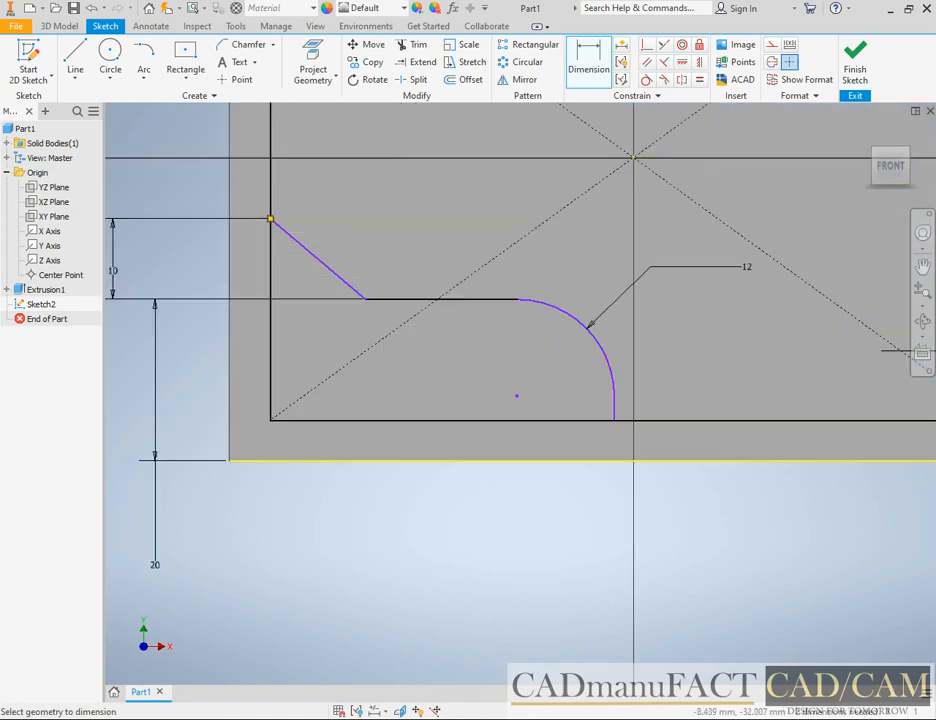
pyautogui.click(434, 719)
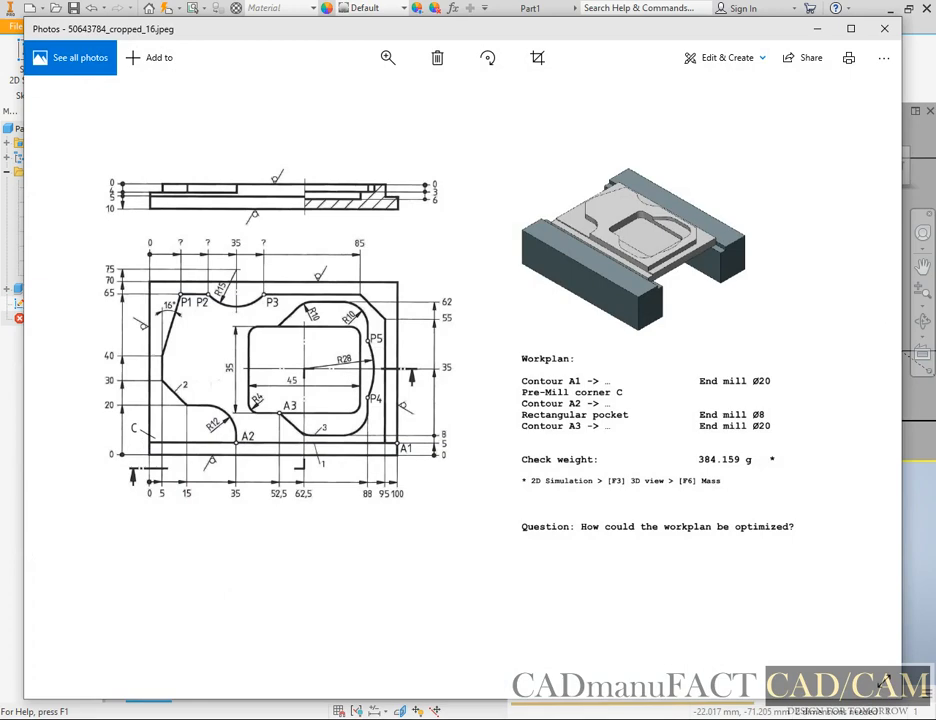
pyautogui.click(440, 719)
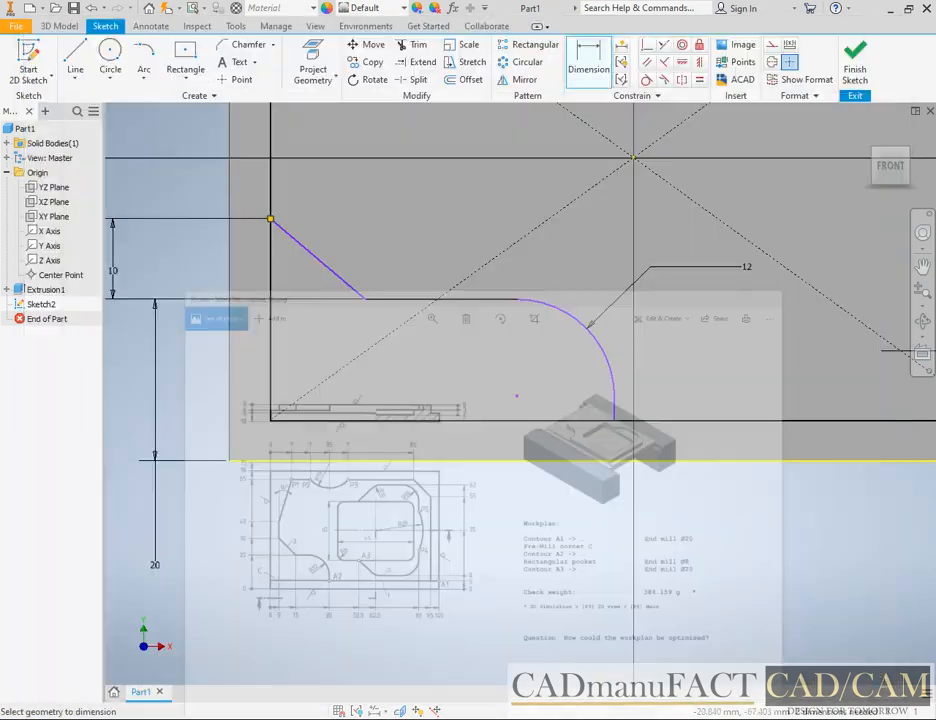
# Dimension the horizontal width of the lower-left diagonal line as 10 mm
pyautogui.click(320, 261)
pyautogui.click(313, 334)
pyautogui.write('01')
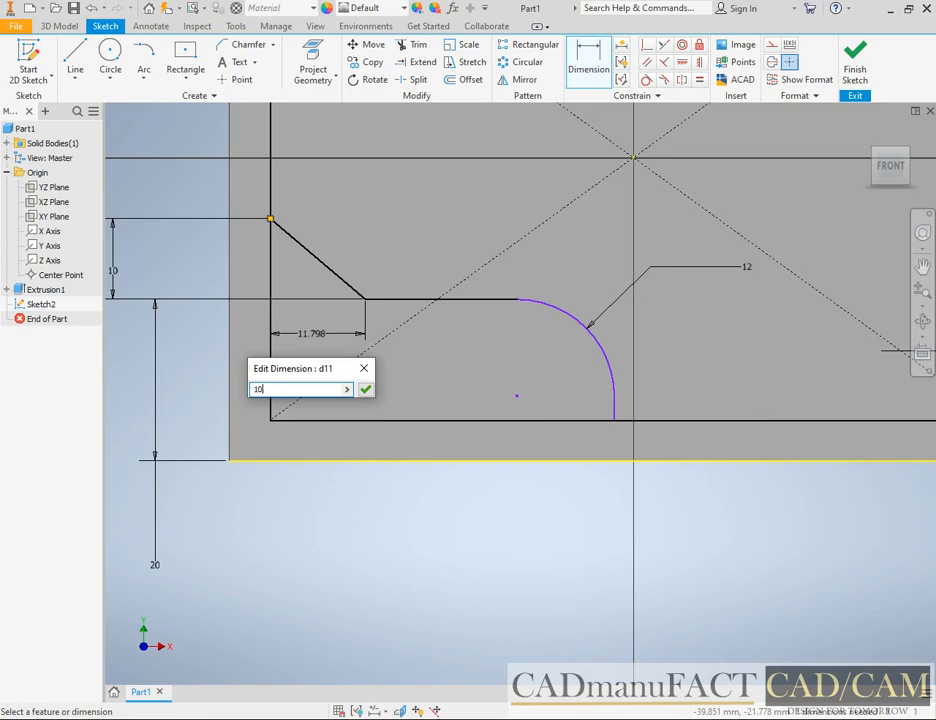
pyautogui.press('Return')
# Check the part drawing and dimension the horizontal distance from the diagonal's lower end to the R12 arc's foot as 20 mm
pyautogui.click(440, 719)
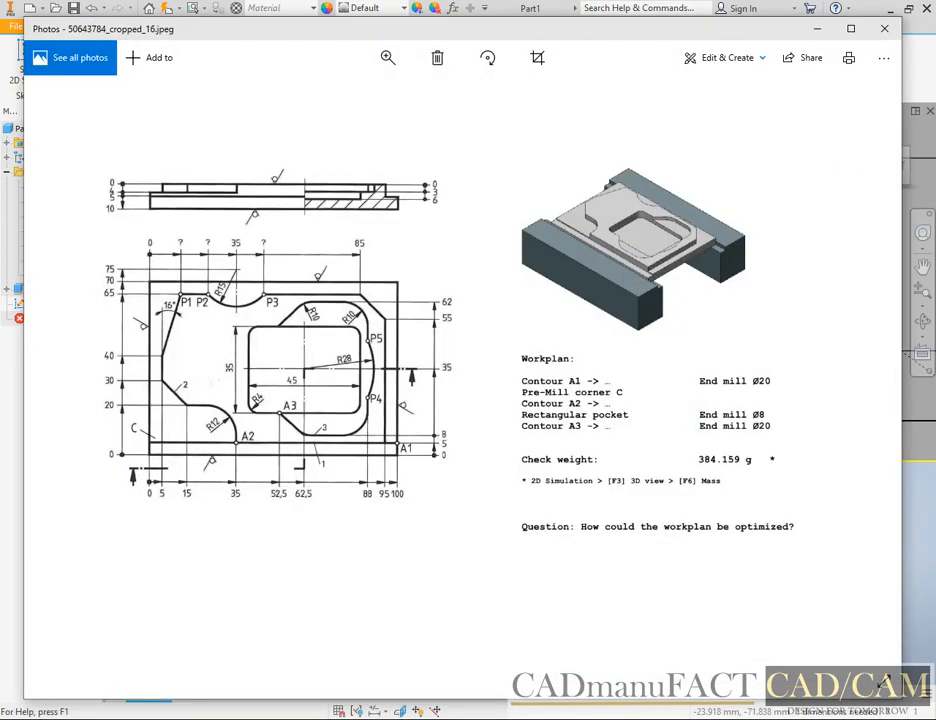
pyautogui.click(440, 719)
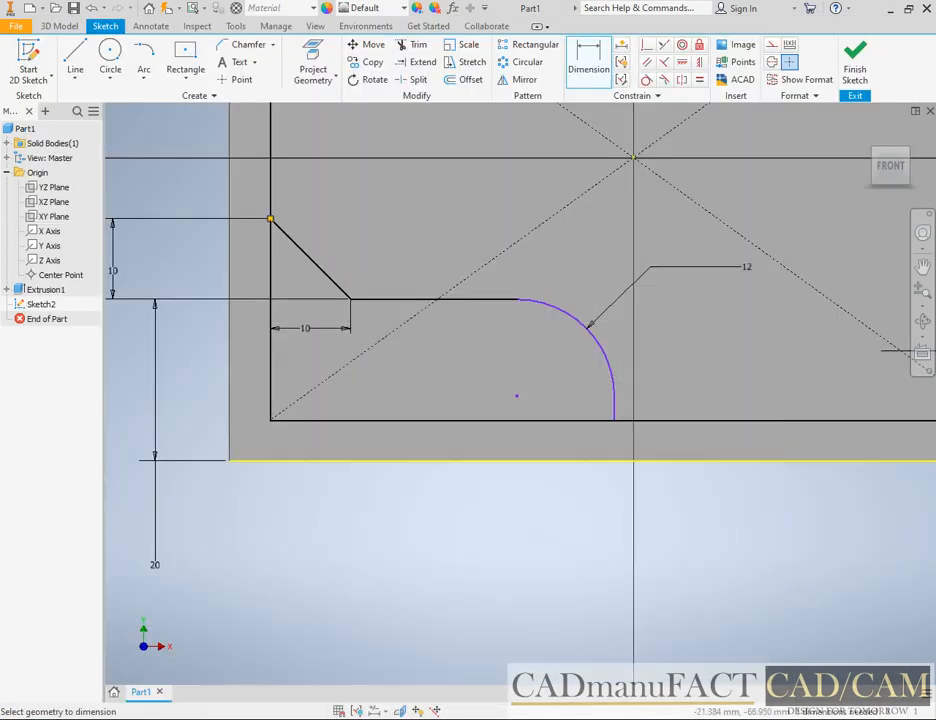
pyautogui.click(350, 299)
pyautogui.click(614, 420)
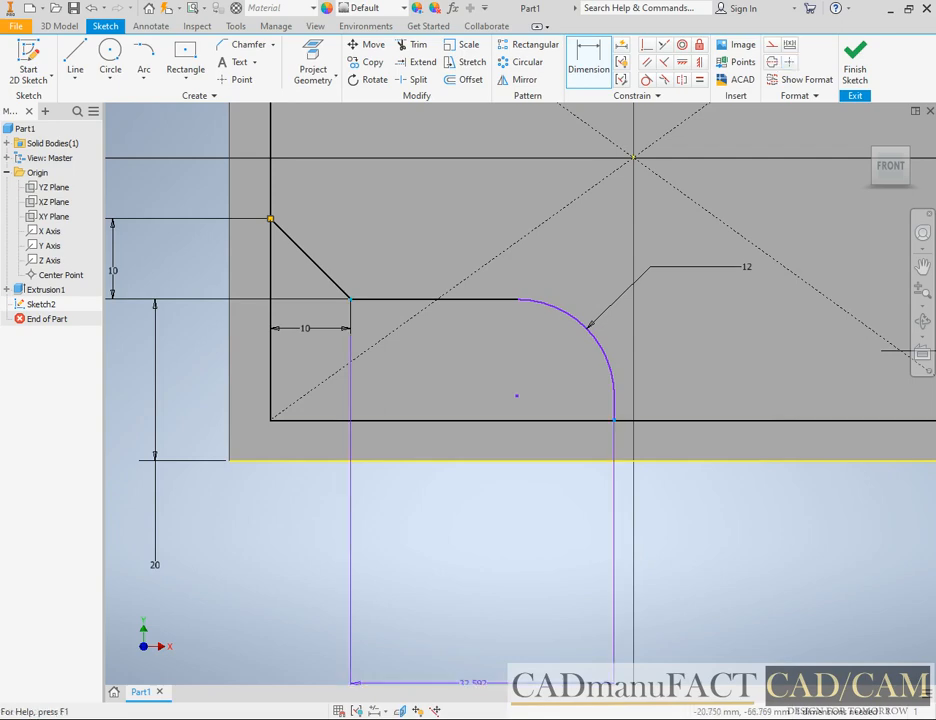
pyautogui.click(440, 719)
pyautogui.click(440, 719)
pyautogui.click(510, 523)
pyautogui.write('20')
pyautogui.press('Return')
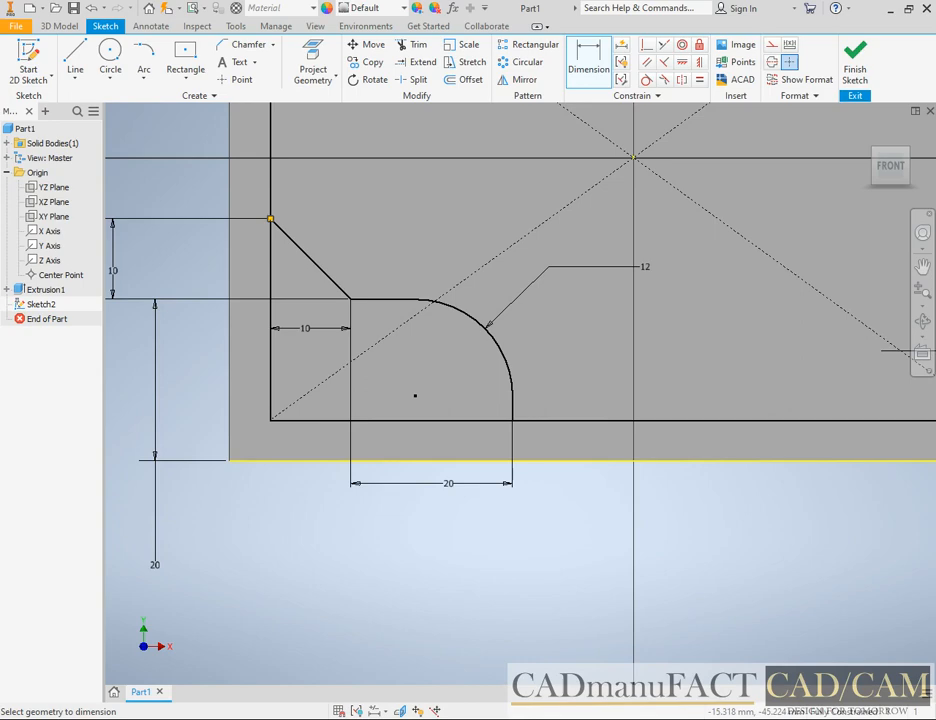
# Check the part drawing and chamfer the inner rectangle's upper-right corner with an equal distance of 10 mm
pyautogui.scroll(-3, 511, 524)
pyautogui.click(440, 719)
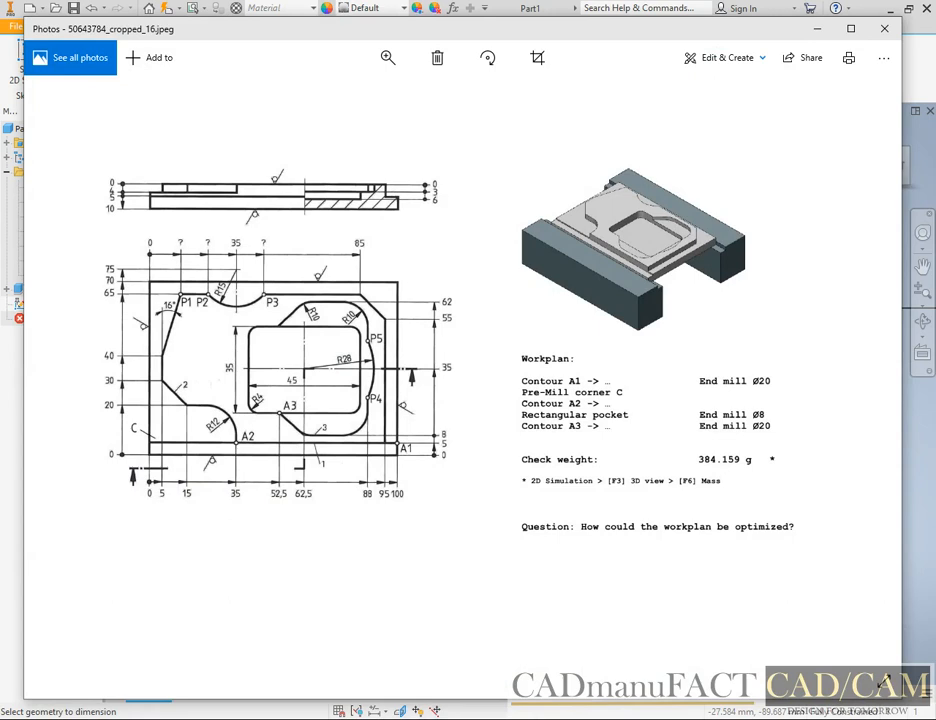
pyautogui.hotkey('alt', 'Tab')
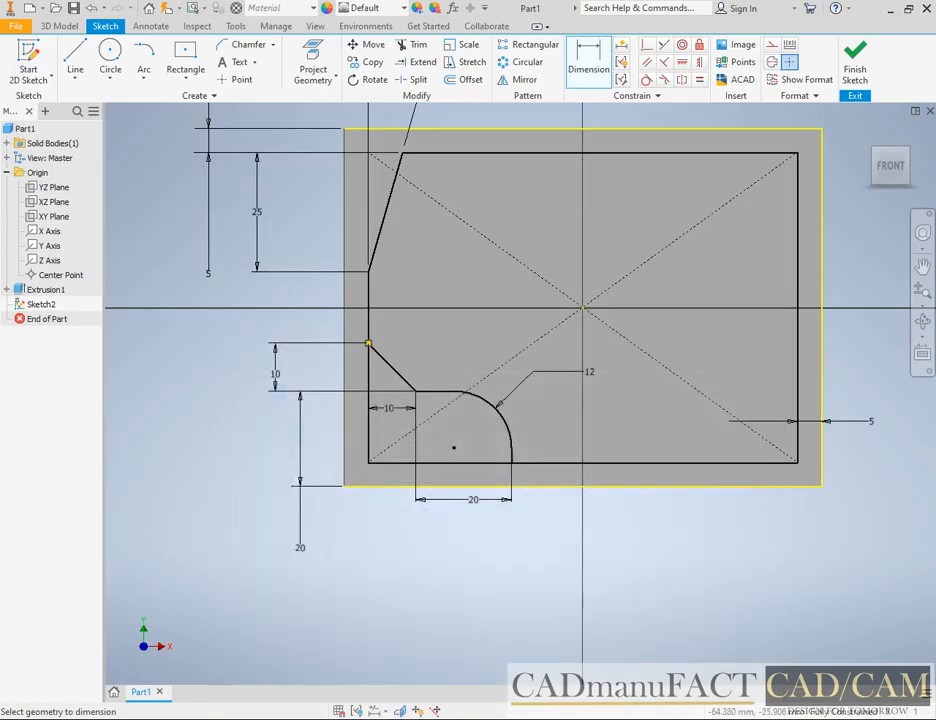
pyautogui.click(246, 44)
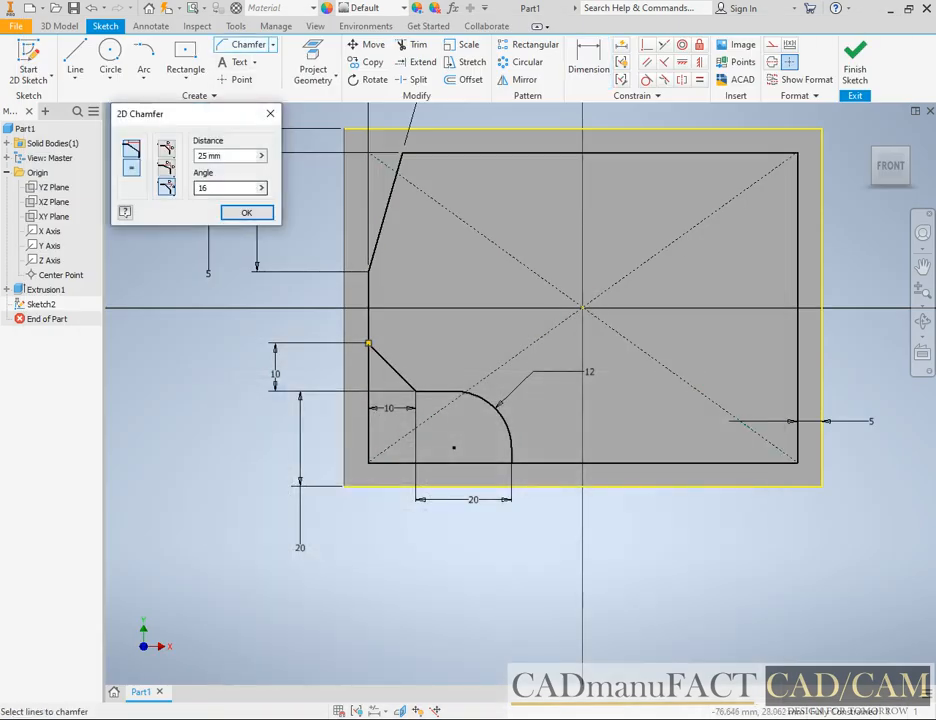
pyautogui.click(166, 148)
pyautogui.doubleClick(203, 156)
pyautogui.write('10')
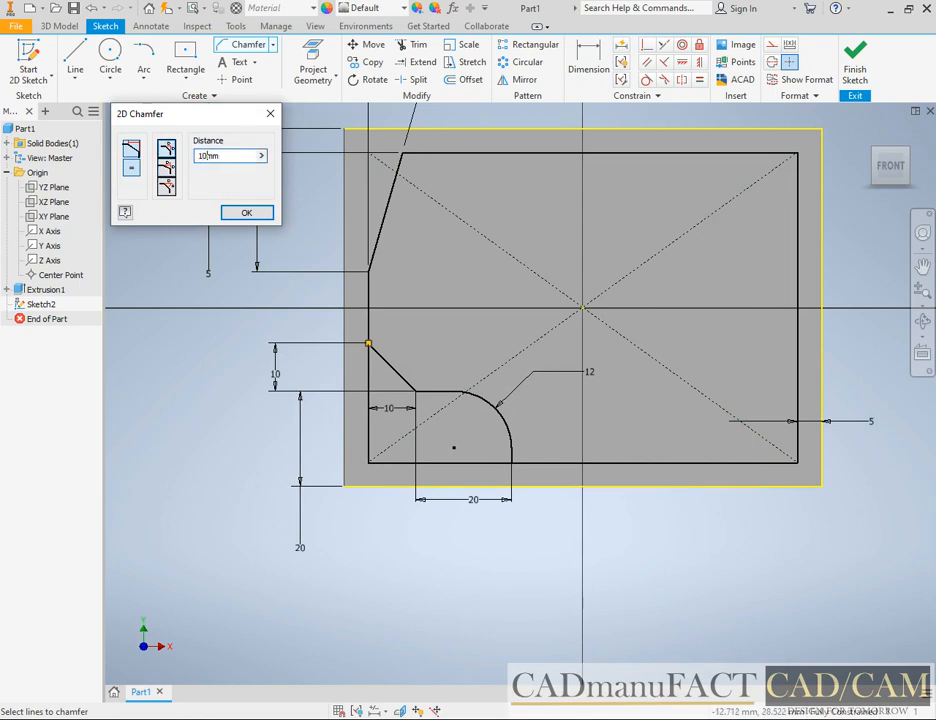
pyautogui.click(784, 153)
pyautogui.click(797, 211)
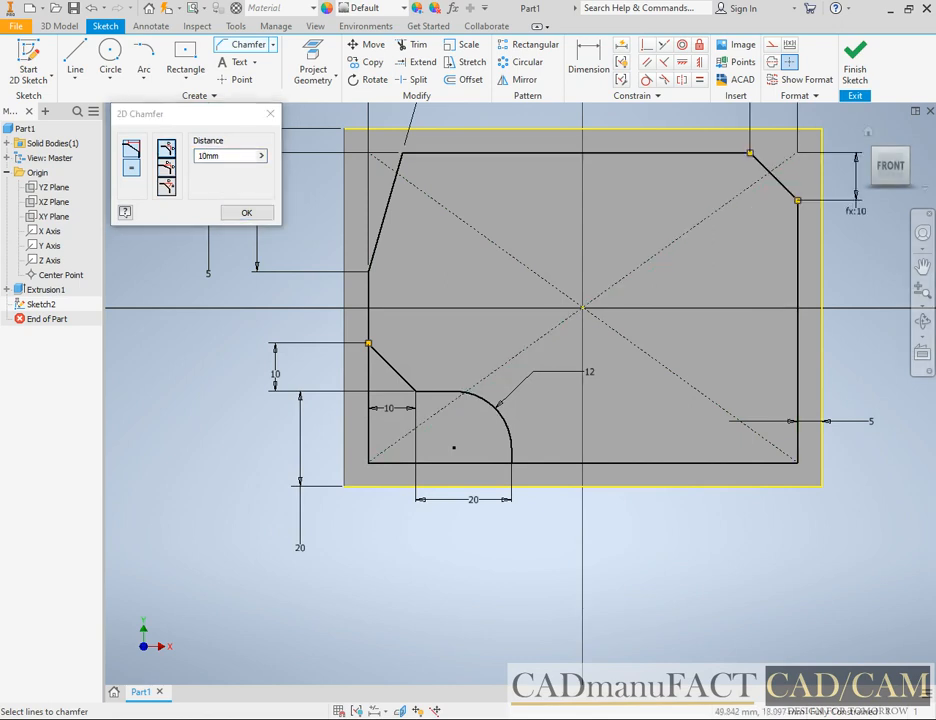
pyautogui.press('Escape')
# Sketch a circle about 34 mm in diameter, centred just above the plate's top edge and crossing the contour's top line
pyautogui.hotkey('alt', 'Tab')
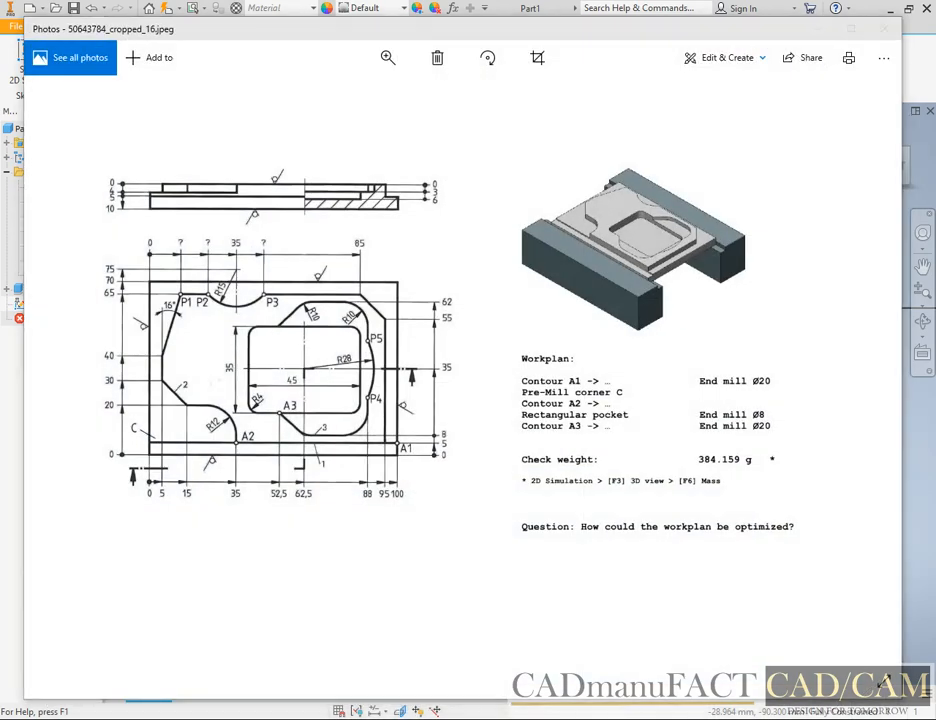
pyautogui.hotkey('alt', 'Tab')
pyautogui.click(110, 60)
pyautogui.scroll(-3, 181, 171)
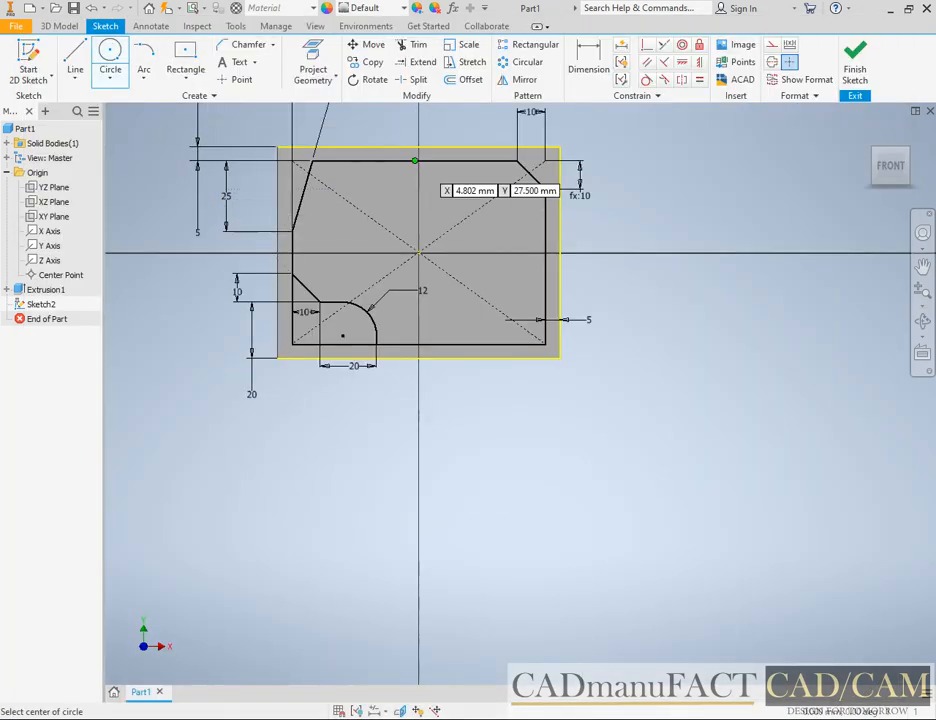
pyautogui.click(384, 180)
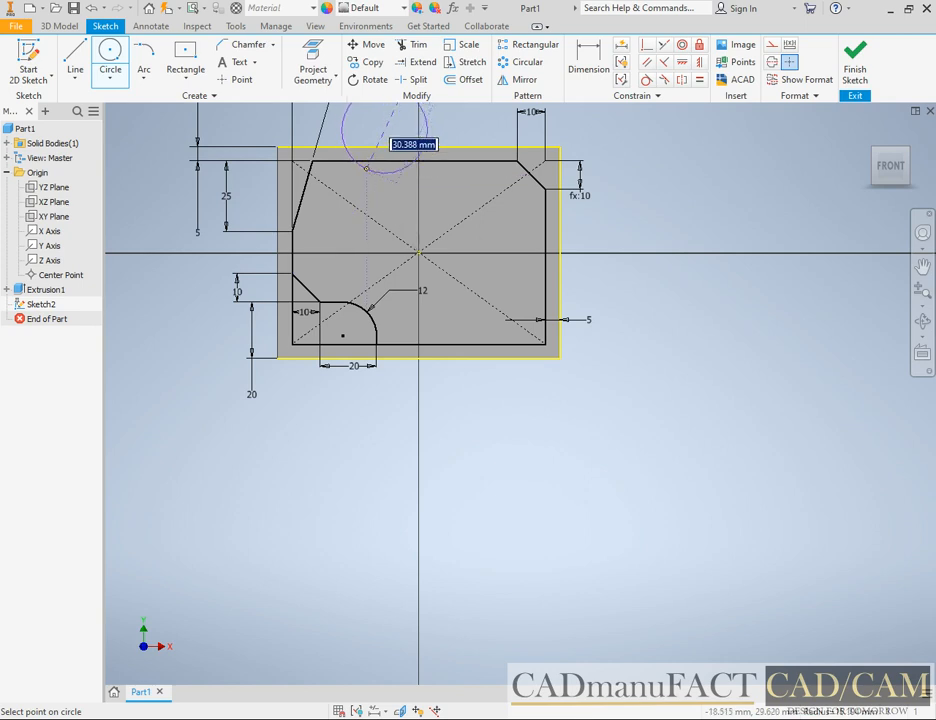
pyautogui.click(366, 168)
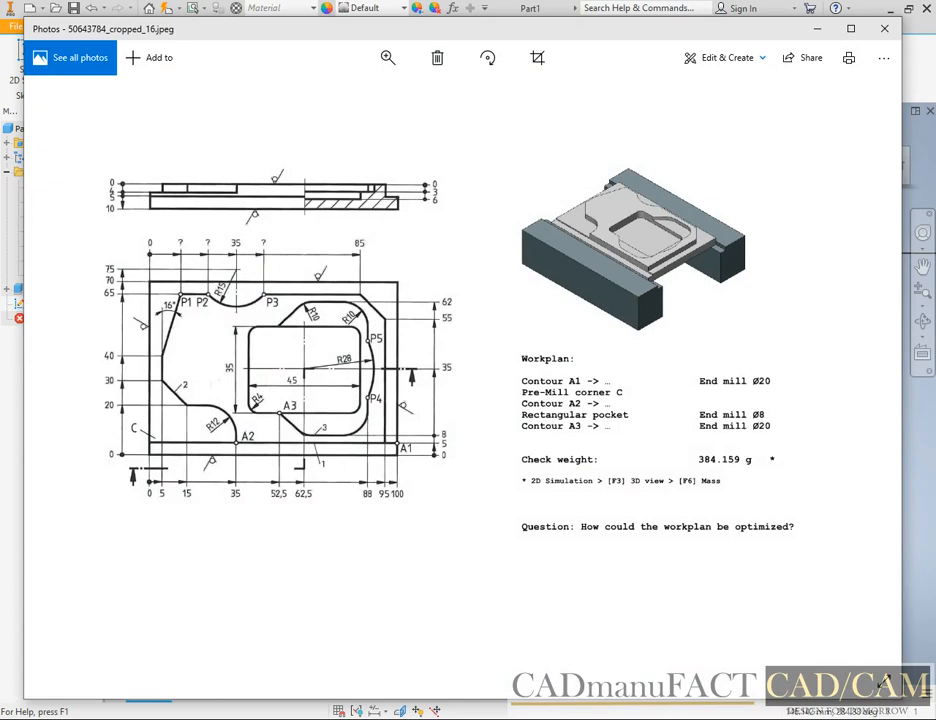
# Dimension the horizontal distance from the plate's left edge to the circle's centre as 35 mm
pyautogui.hotkey('alt', 'Tab')
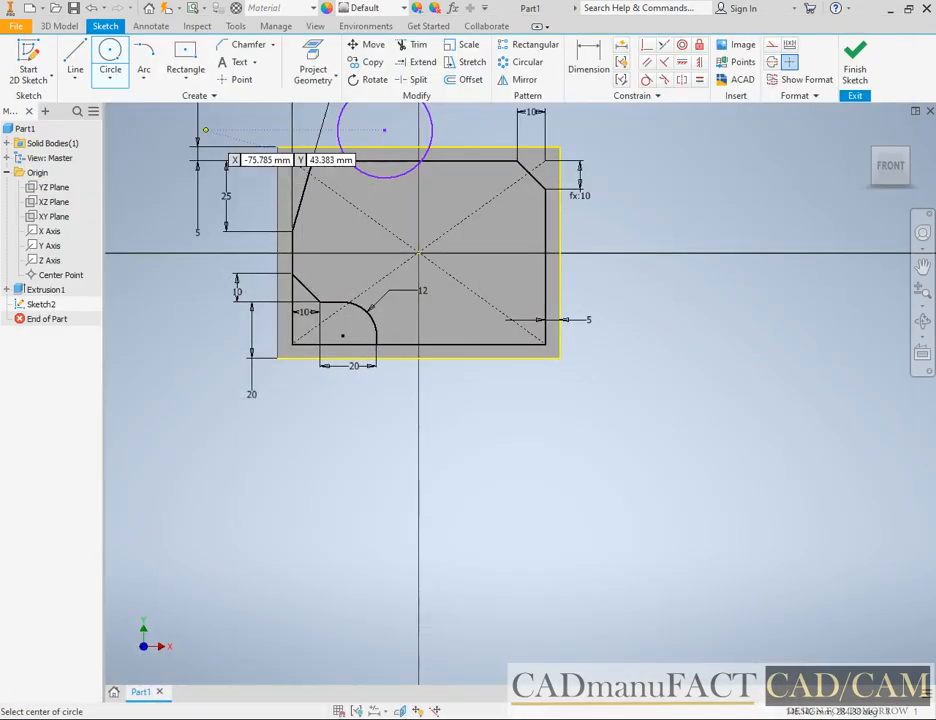
pyautogui.click(588, 62)
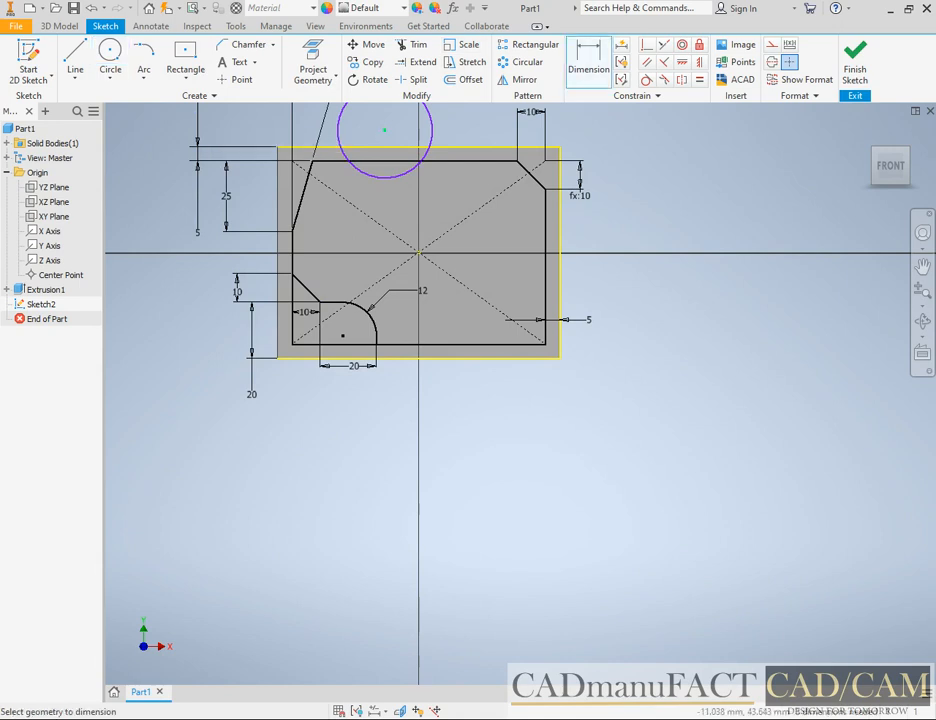
pyautogui.click(278, 200)
pyautogui.click(383, 126)
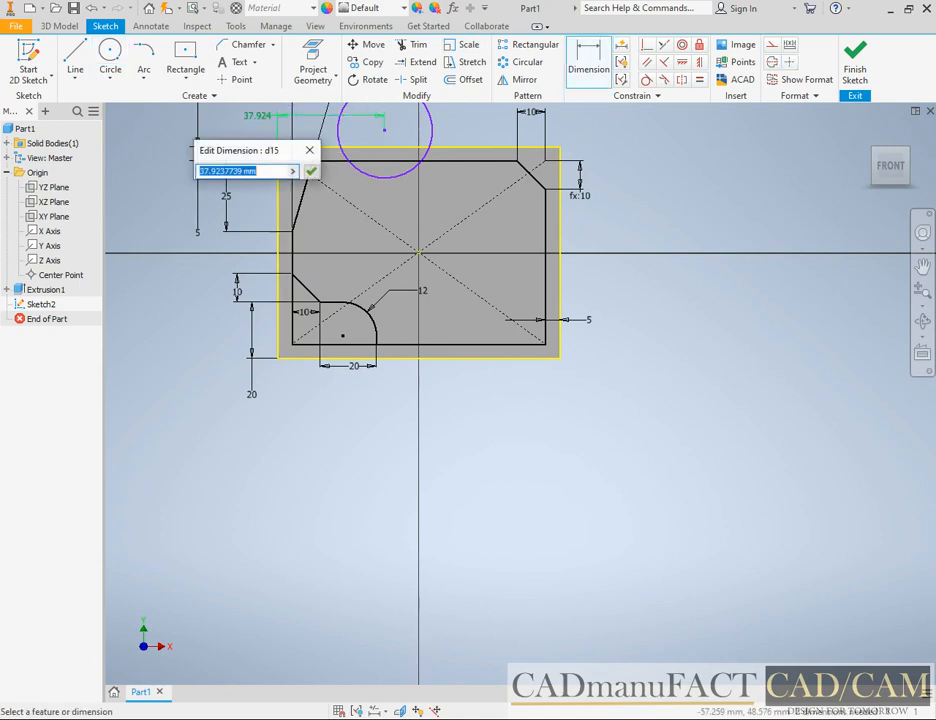
pyautogui.write('35')
pyautogui.press('Return')
# Dimension the circle centre's height above the plate's bottom edge as 75 mm
pyautogui.click(376, 129)
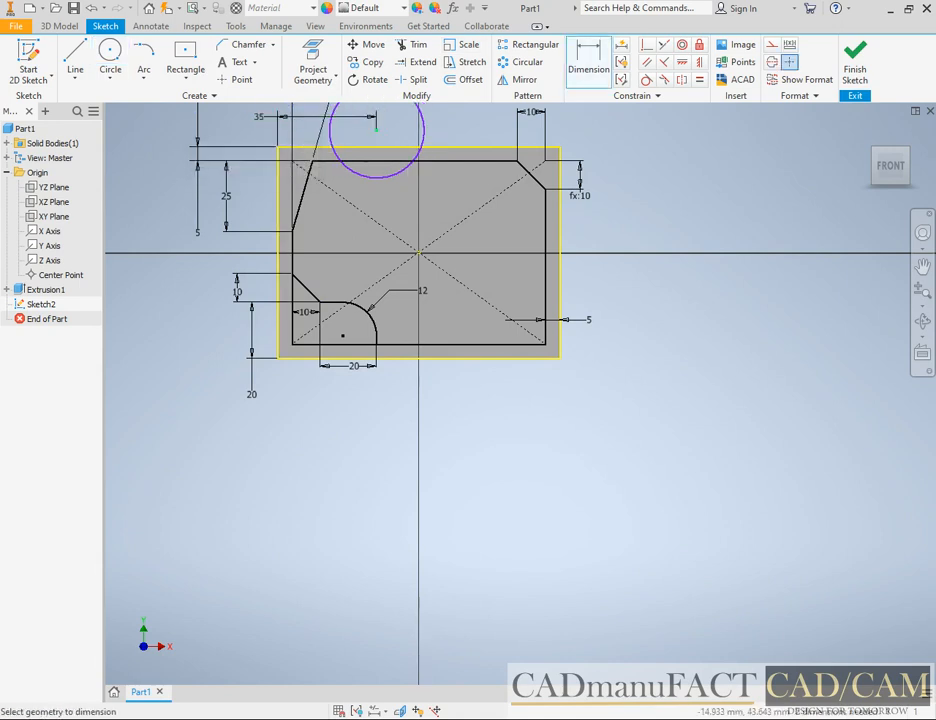
pyautogui.click(348, 358)
pyautogui.click(155, 384)
pyautogui.write('75')
pyautogui.press('Return')
# Check the arc radius in the part drawing and dimension the circle's diameter as 30 mm
pyautogui.hotkey('alt', 'Tab')
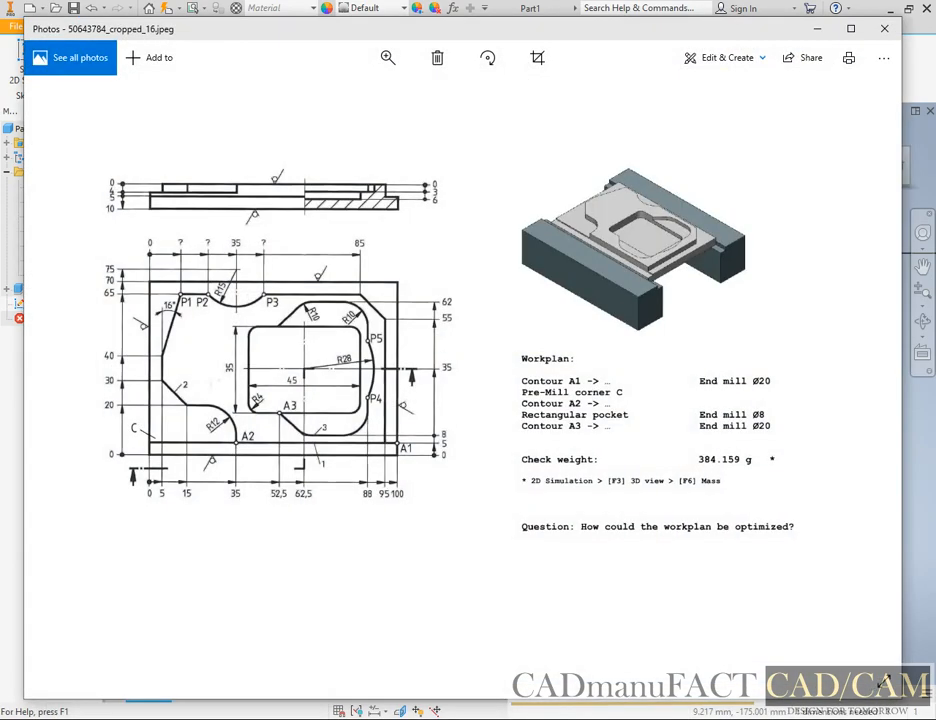
pyautogui.hotkey('alt', 'Tab')
pyautogui.click(400, 188)
pyautogui.click(520, 393)
pyautogui.write('30')
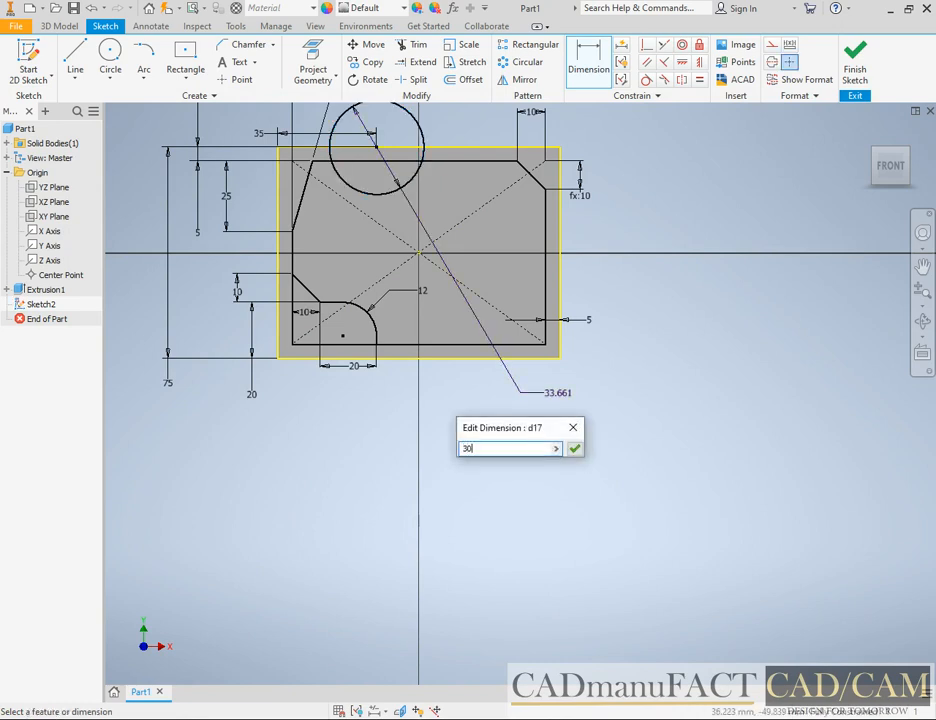
pyautogui.press('Return')
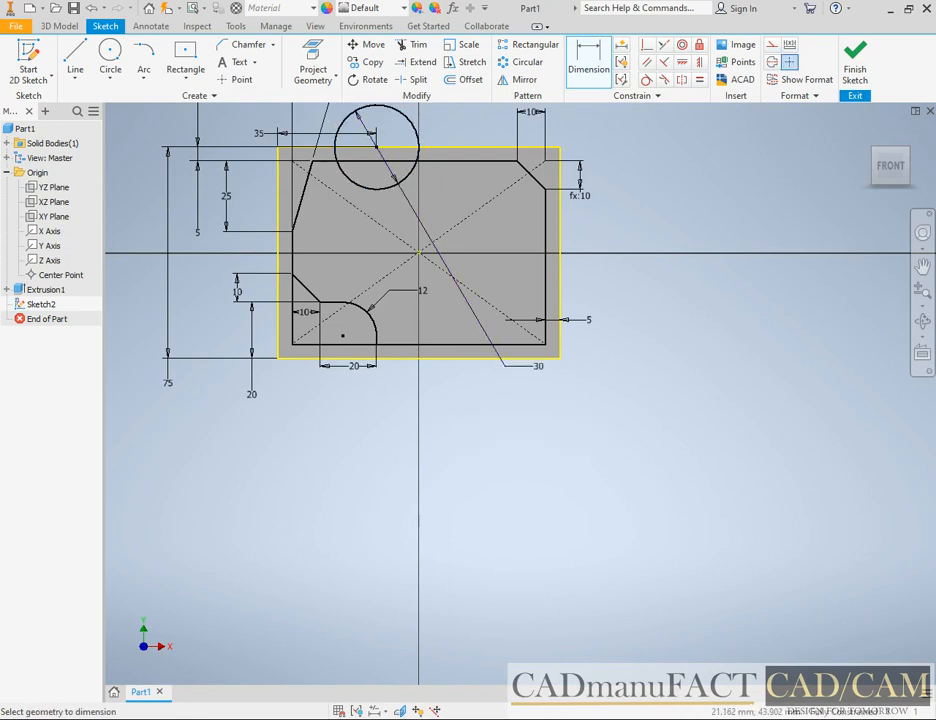
# Trim the circle's upper half and the part of the contour's top line inside the circle, comparing with the part drawing
pyautogui.click(412, 44)
pyautogui.click(379, 107)
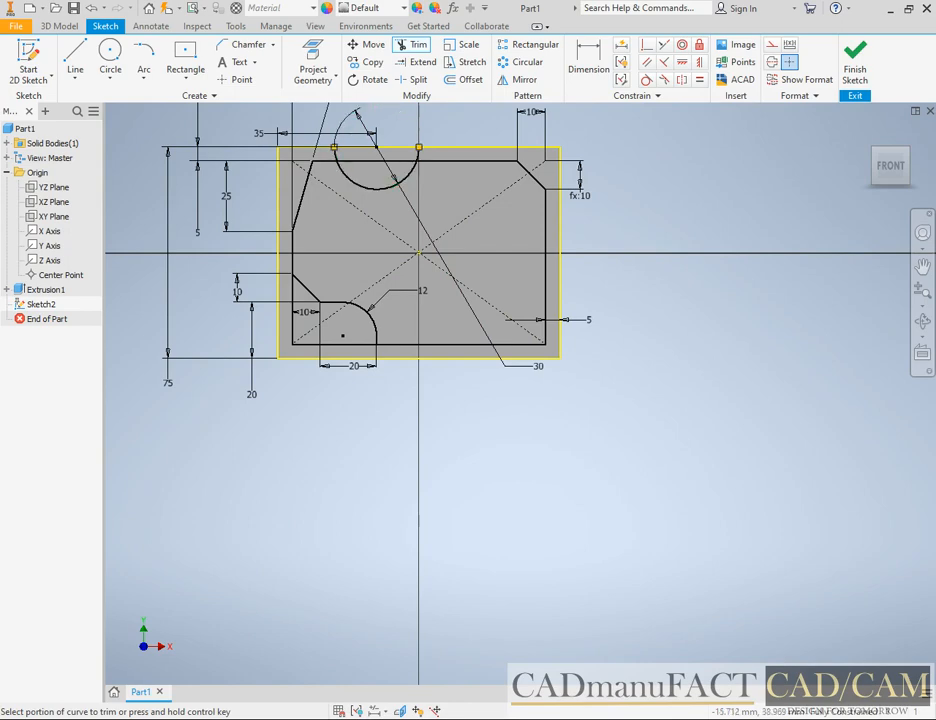
pyautogui.click(358, 161)
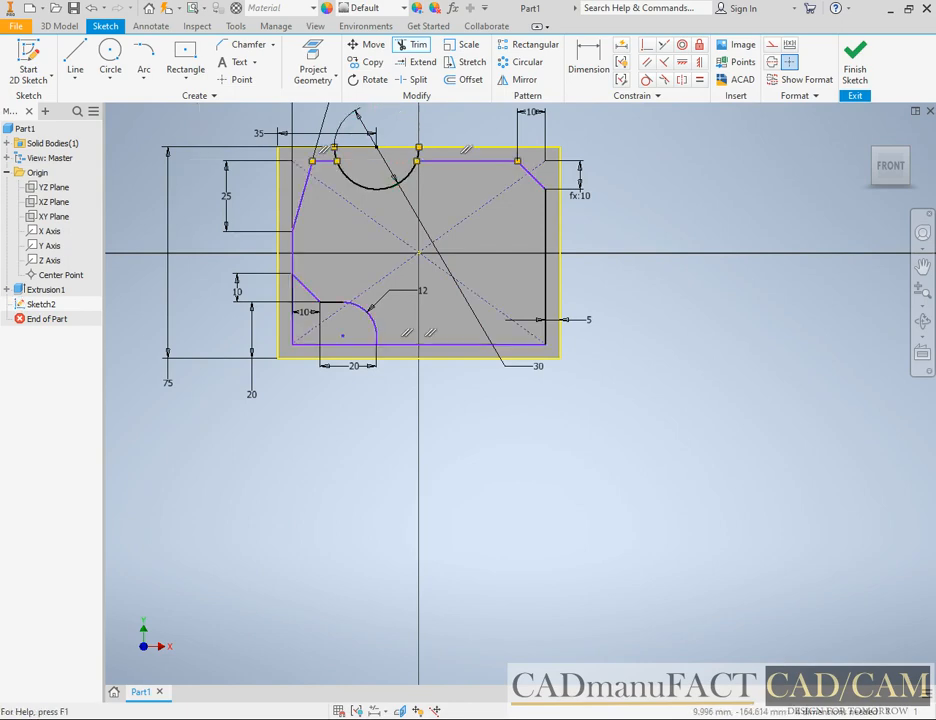
pyautogui.hotkey('alt', 'Tab')
pyautogui.hotkey('alt', 'Tab')
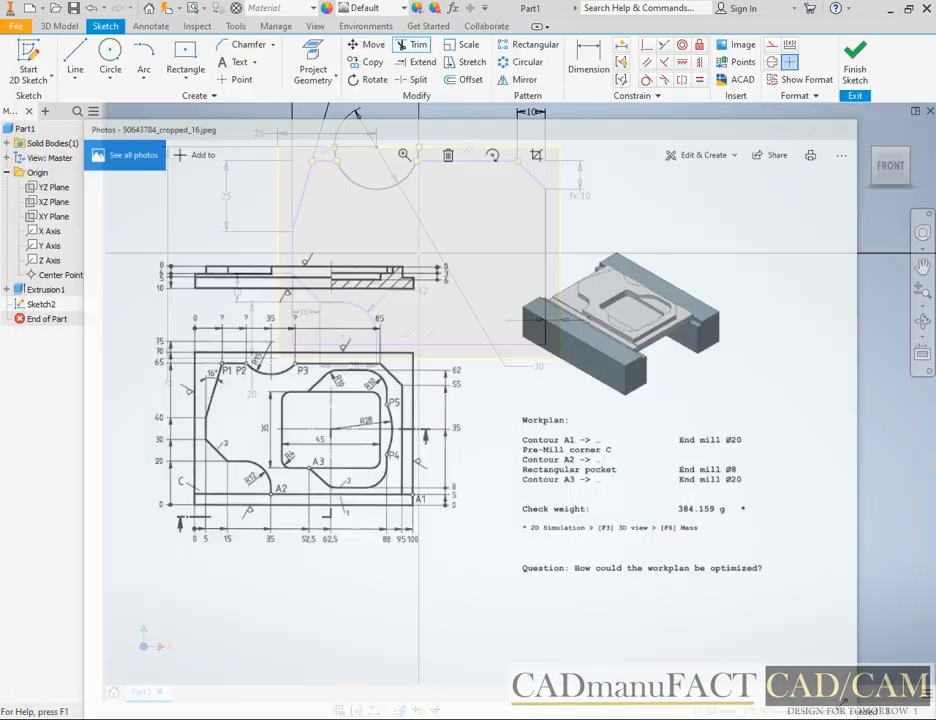
pyautogui.hotkey('alt', 'Tab')
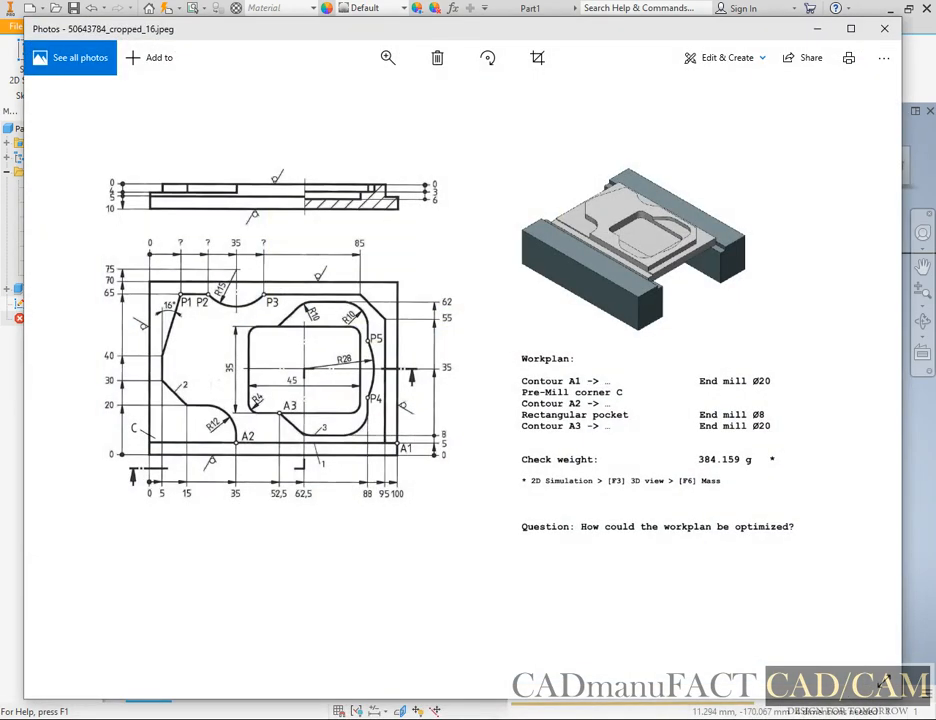
pyautogui.hotkey('alt', 'Tab')
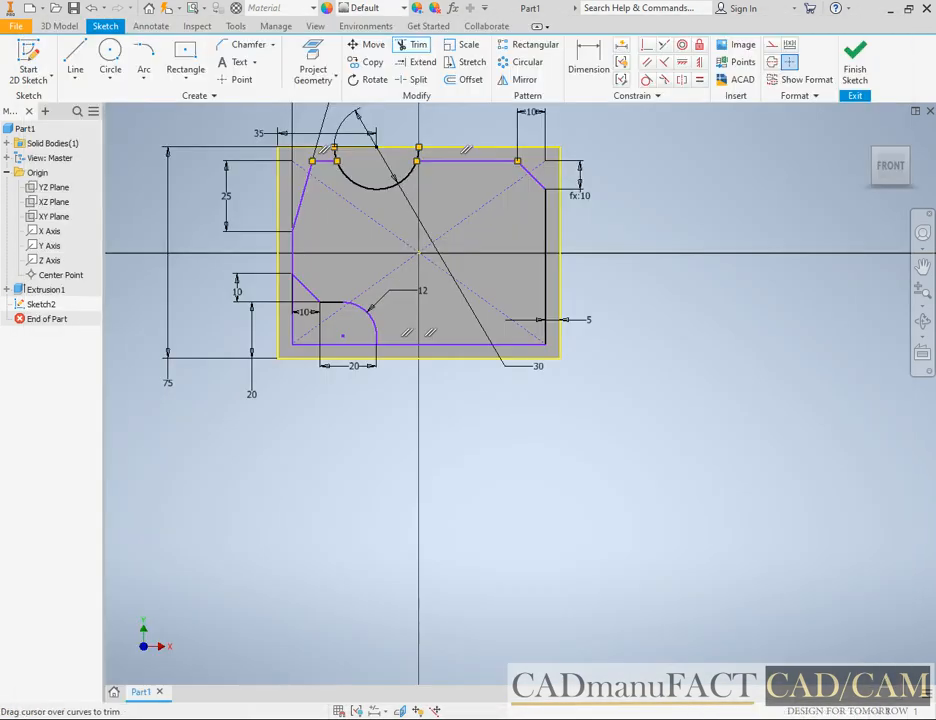
pyautogui.press('Escape')
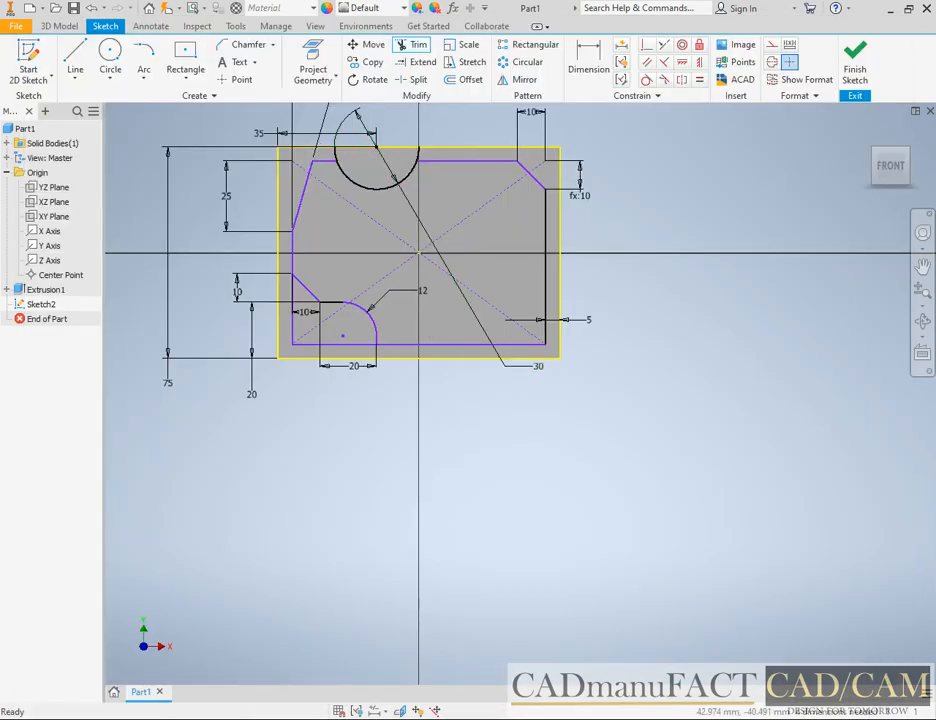
# Check the part drawing and dimension the horizontal width of the upper-left slanted line as 7 mm
pyautogui.hotkey('alt', 'Tab')
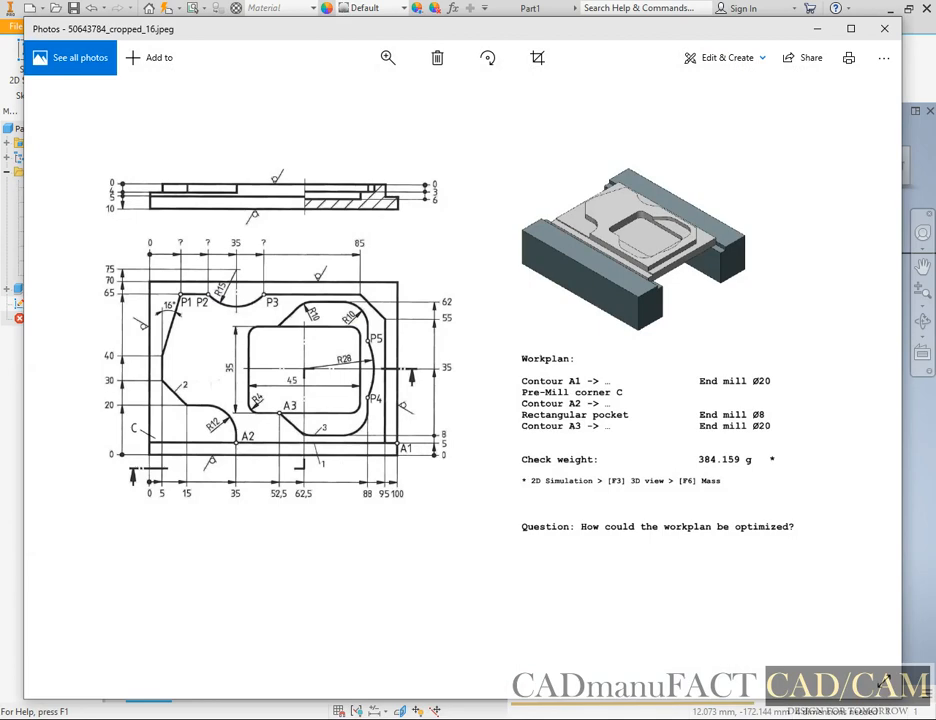
pyautogui.hotkey('alt', 'Tab')
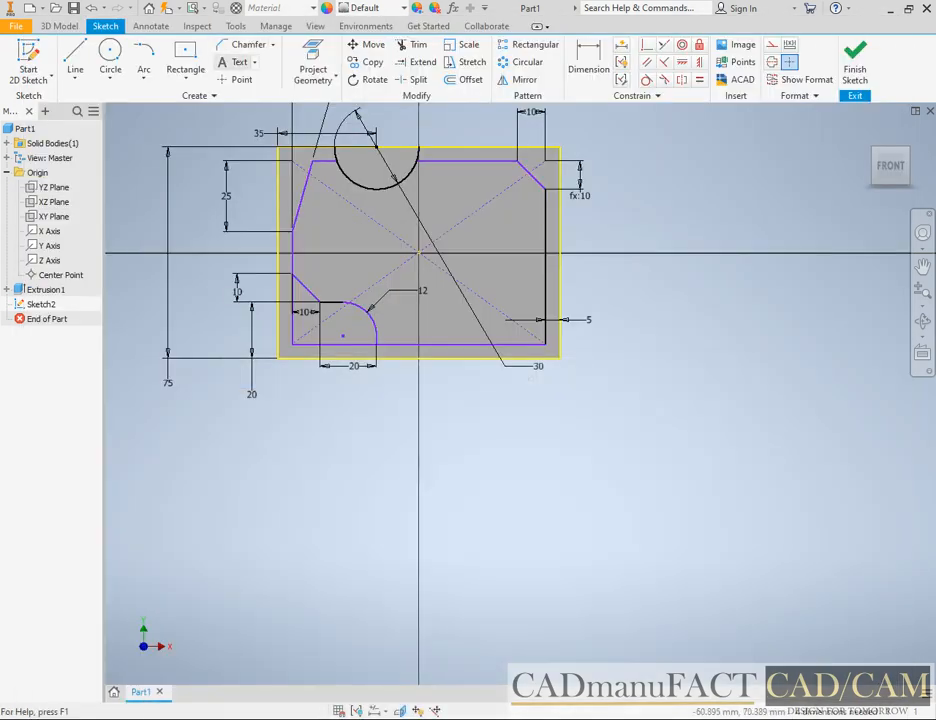
pyautogui.click(589, 62)
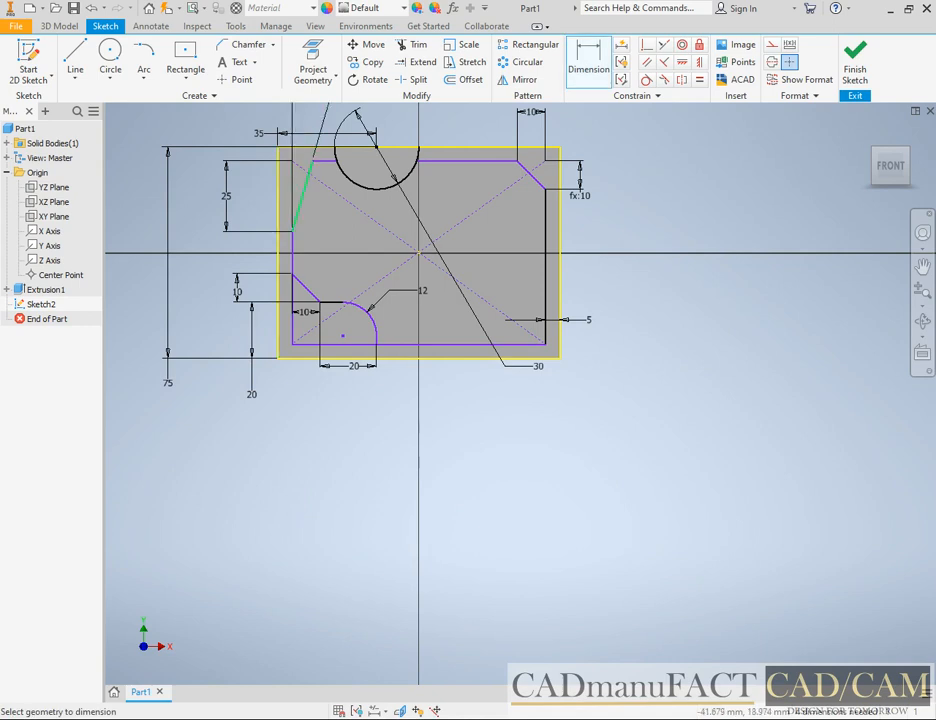
pyautogui.click(302, 196)
pyautogui.click(305, 123)
pyautogui.write('7')
pyautogui.press('Return')
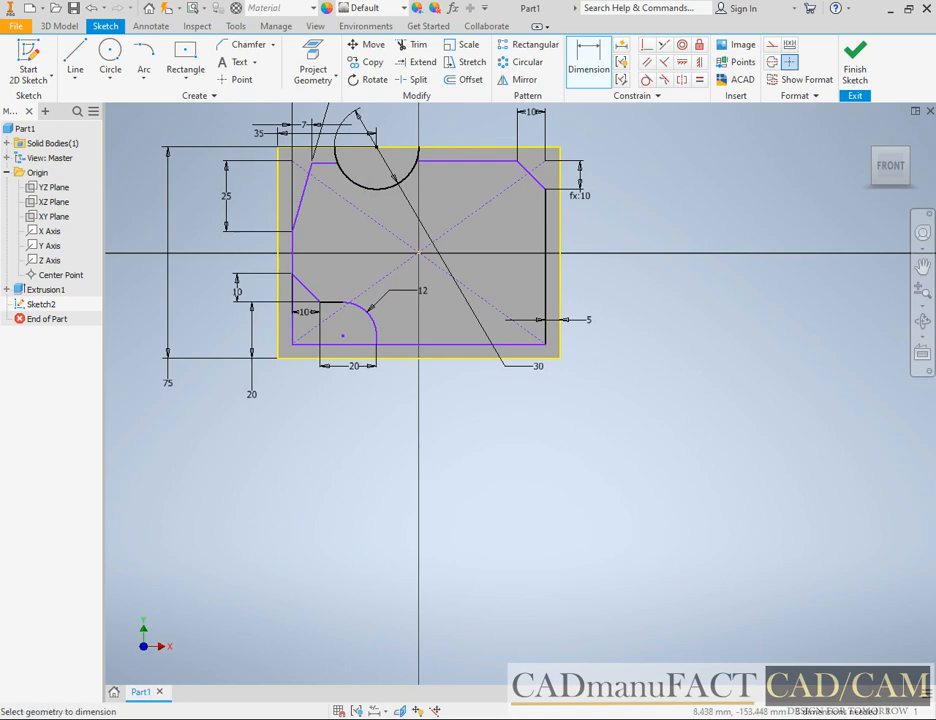
# Try to add a horizontal dimension between the plate's left edge and the upper arc
pyautogui.click(278, 240)
pyautogui.click(362, 182)
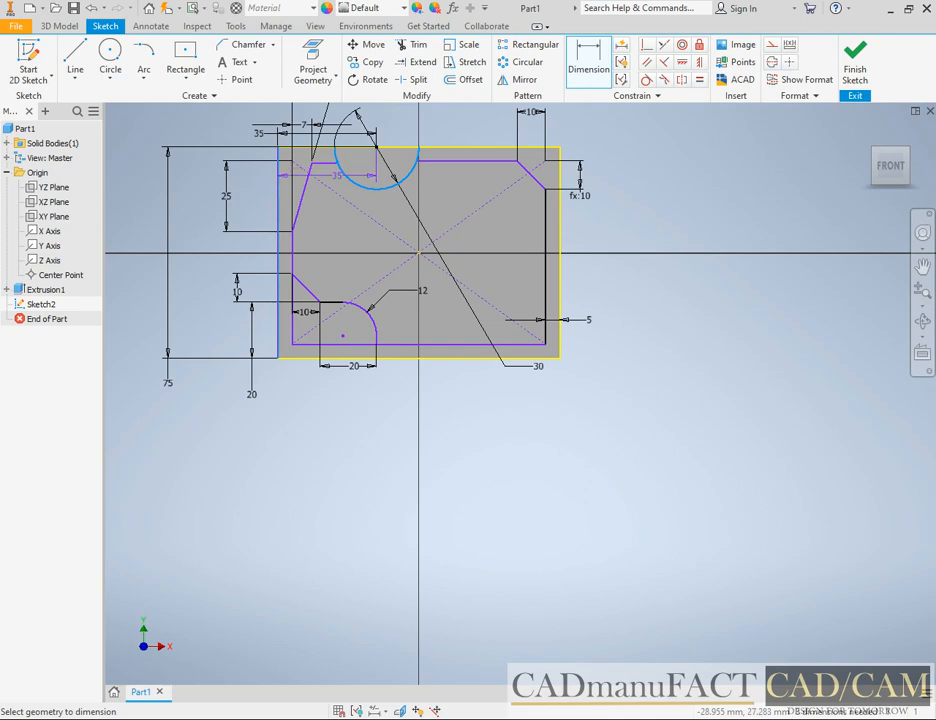
pyautogui.scroll(-5, 338, 138)
pyautogui.click(332, 118)
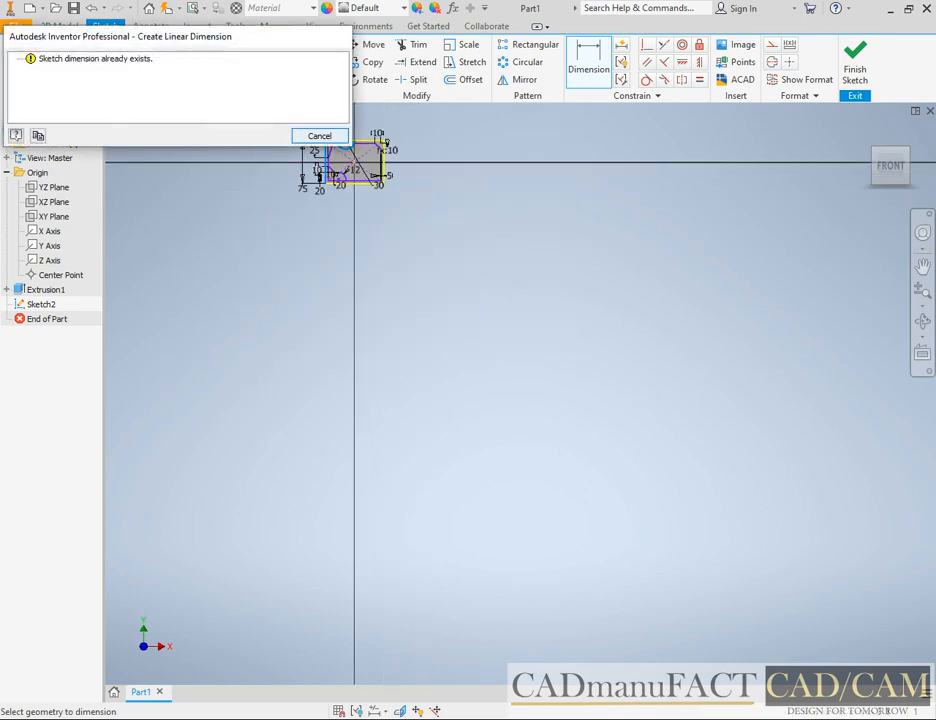
pyautogui.click(319, 135)
pyautogui.scroll(6, 320, 135)
pyautogui.scroll(-5, 441, 554)
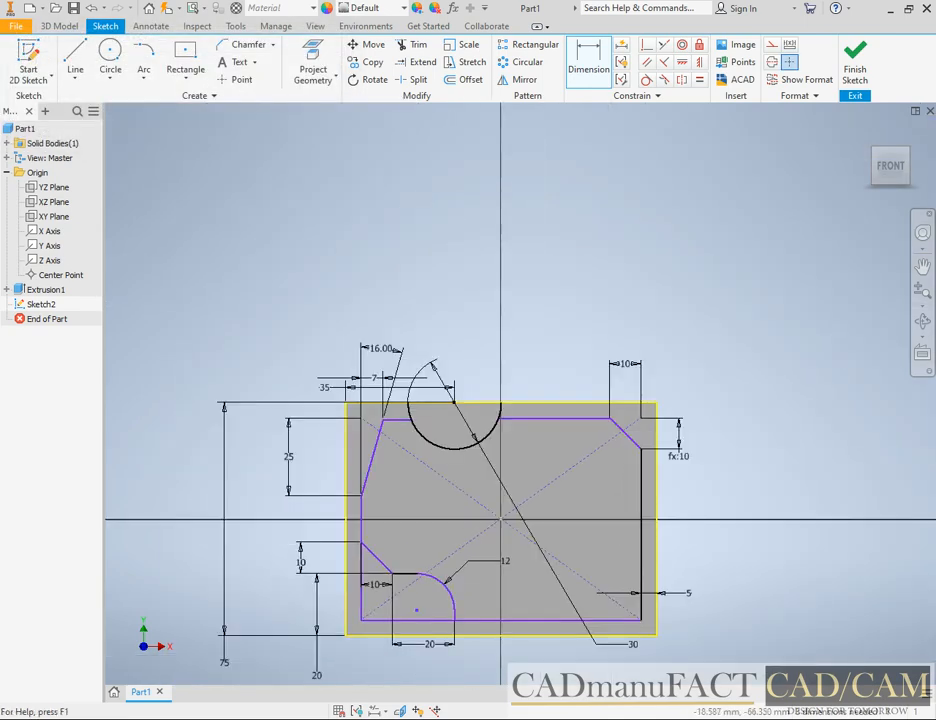
# Check the part drawing and dimension the contour's top line on the arc's right side 5 mm from the plate's top edge
pyautogui.hotkey('alt', 'Tab')
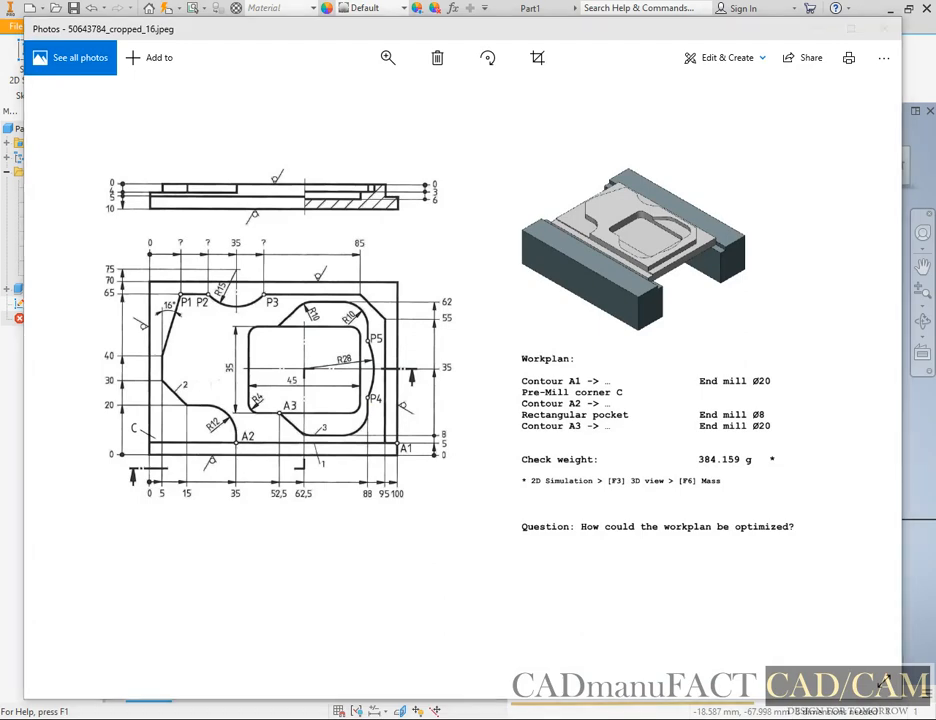
pyautogui.hotkey('alt', 'Tab')
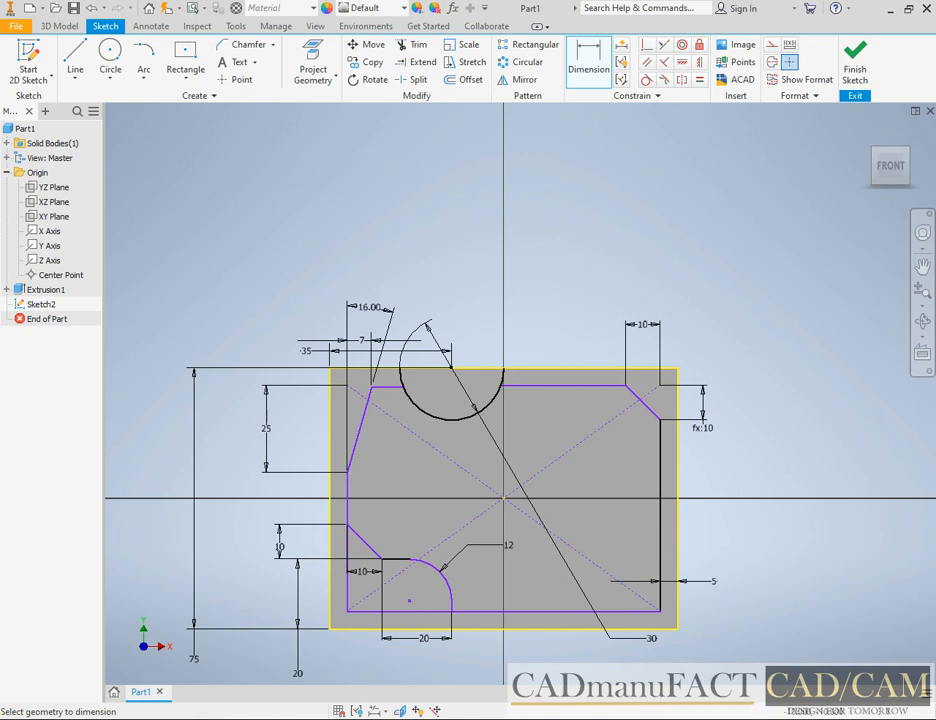
pyautogui.press('Escape')
pyautogui.moveTo(501, 385); pyautogui.dragTo(504, 367)
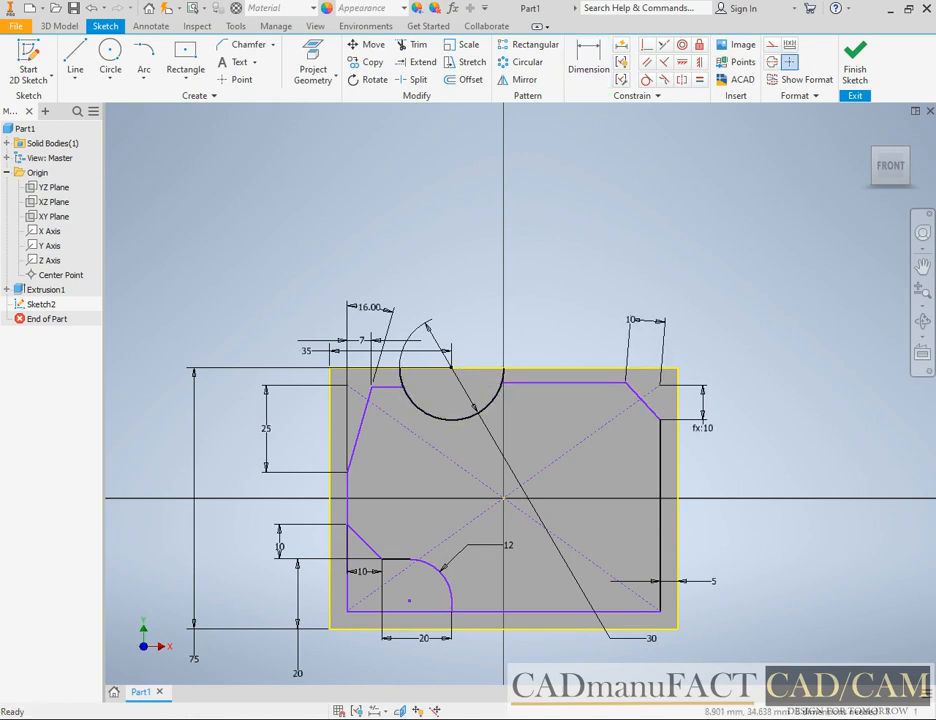
pyautogui.click(588, 69)
pyautogui.click(542, 384)
pyautogui.click(549, 368)
pyautogui.click(736, 313)
pyautogui.write('5')
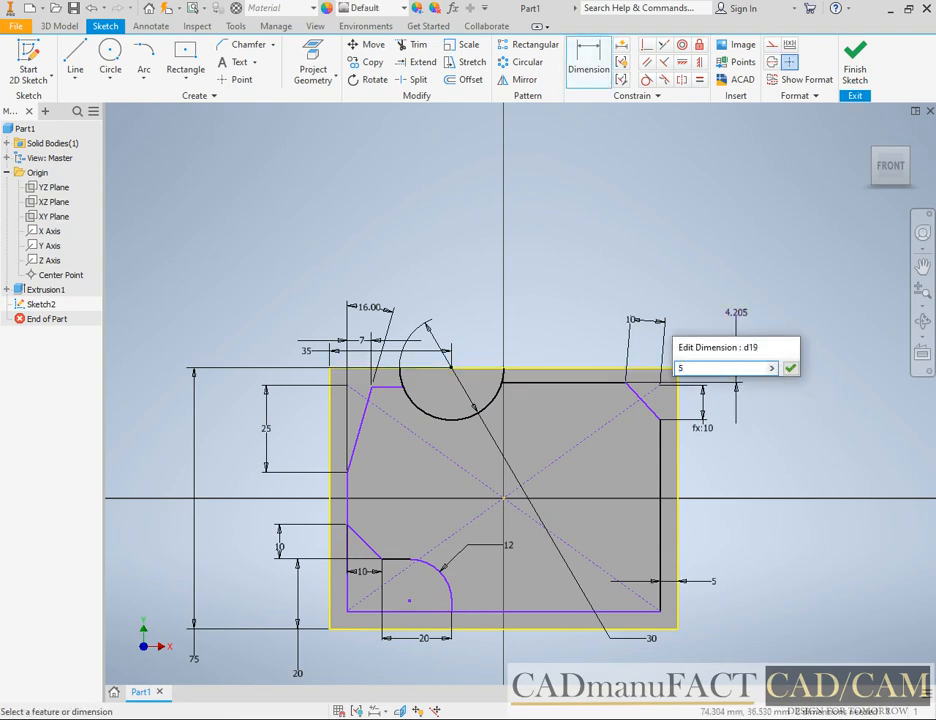
pyautogui.press('Return')
# Check the overall height in the part drawing and set the base plate sketch's height to 70 mm
pyautogui.hotkey('alt', 'Tab')
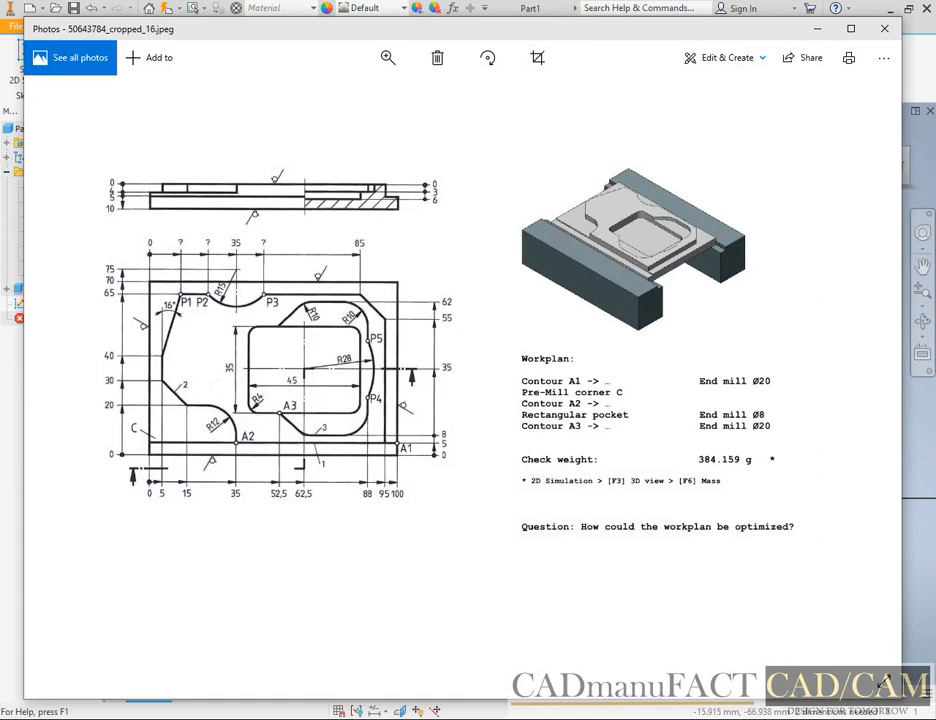
pyautogui.hotkey('alt', 'Tab')
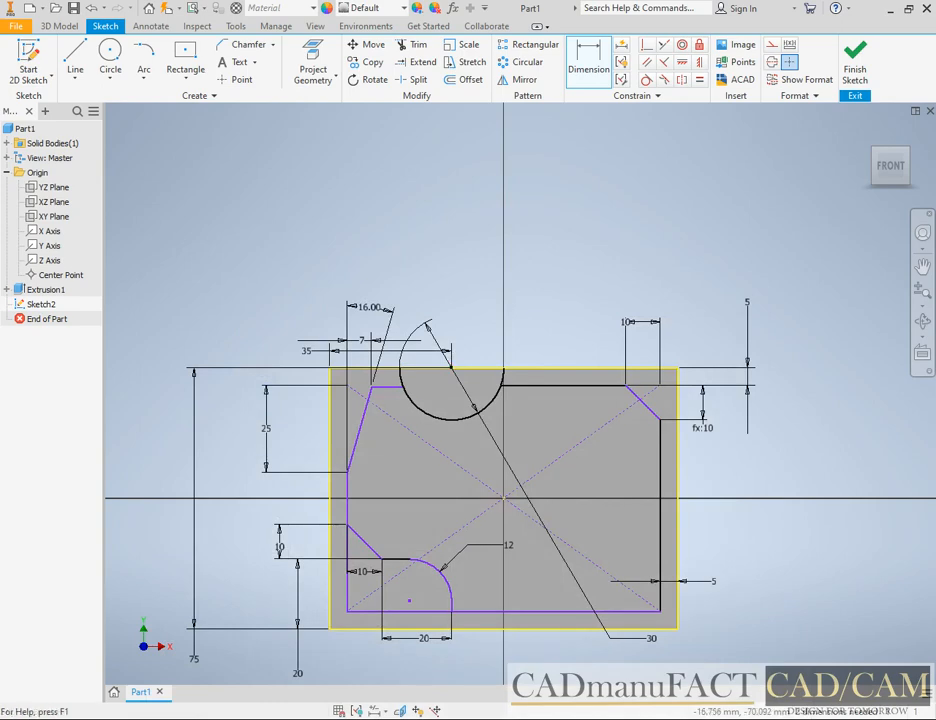
pyautogui.hotkey('alt', 'Tab')
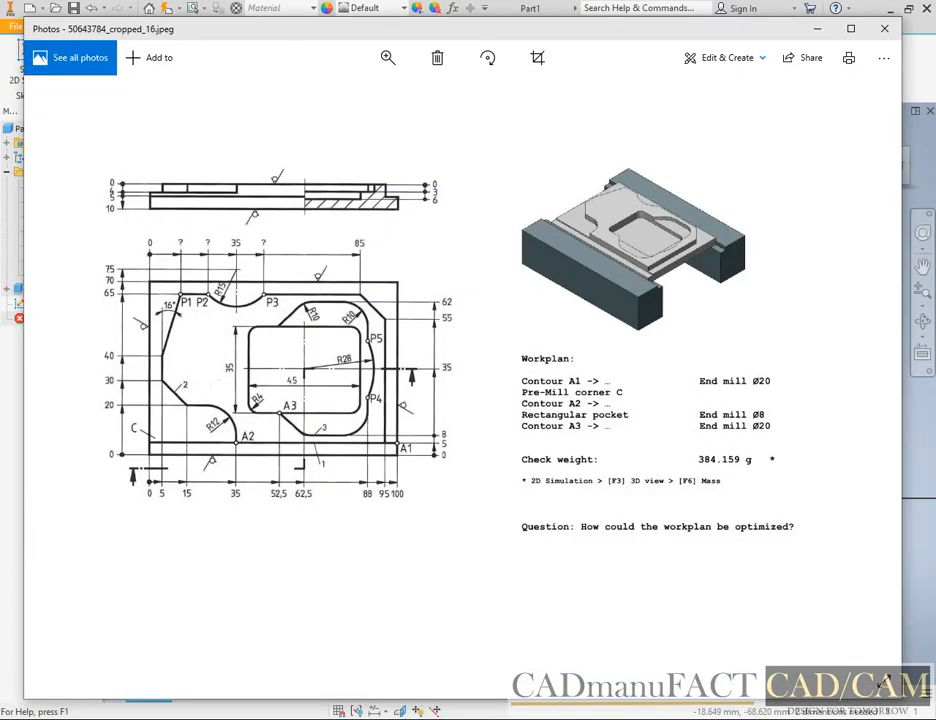
pyautogui.hotkey('alt', 'Tab')
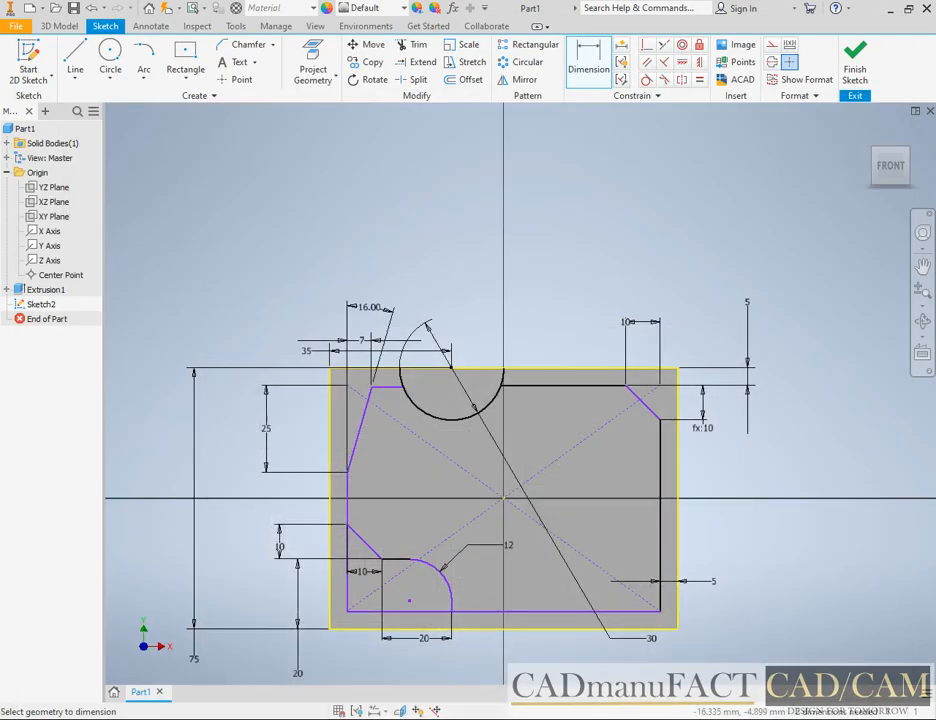
pyautogui.click(855, 62)
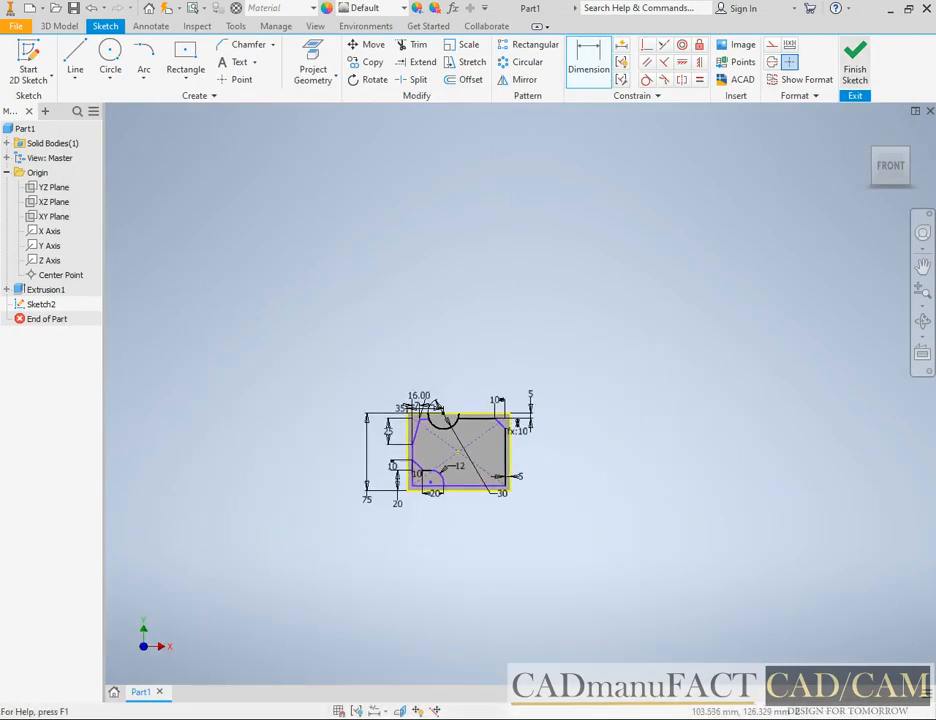
pyautogui.click(7, 290)
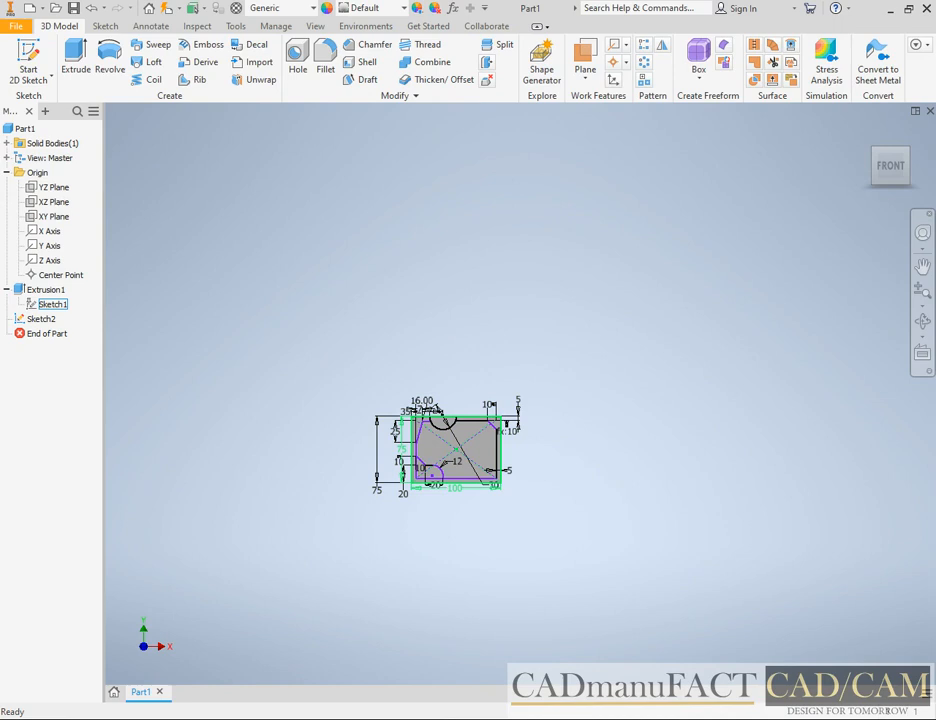
pyautogui.doubleClick(52, 304)
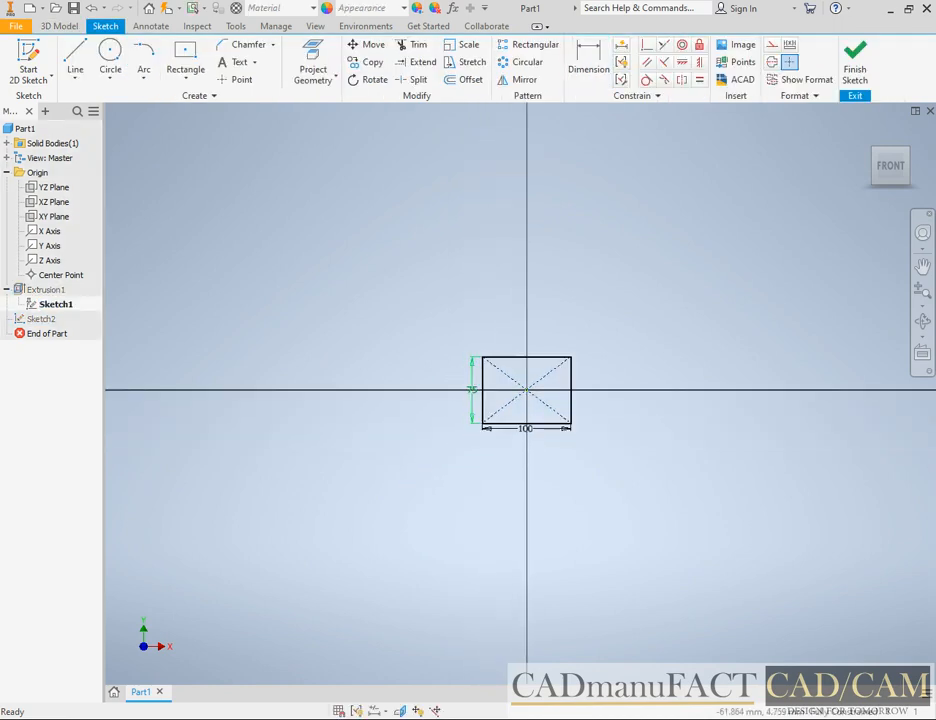
pyautogui.doubleClick(472, 389)
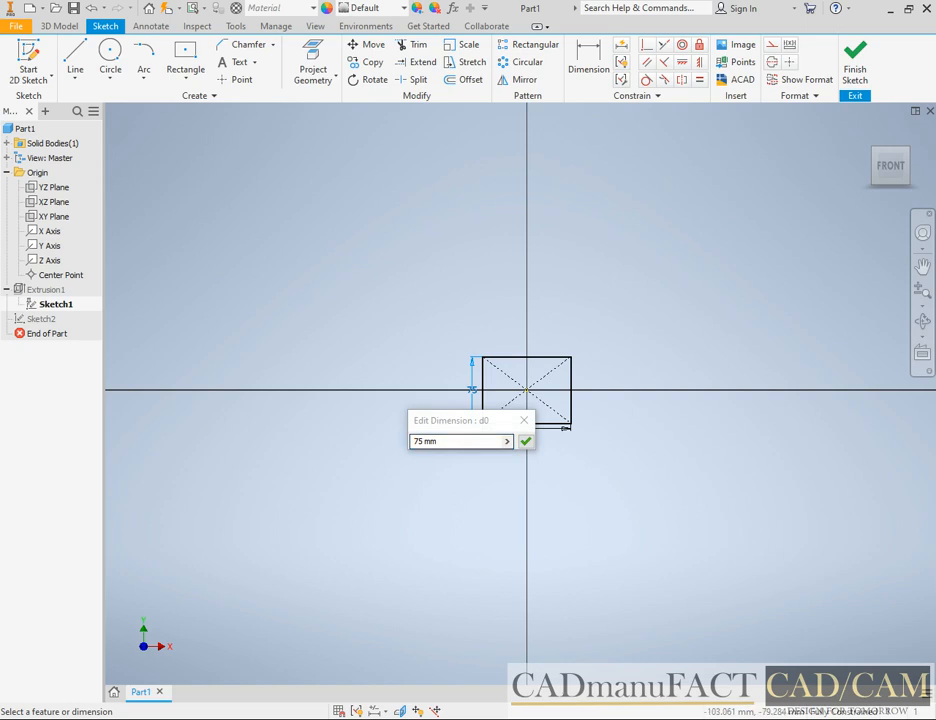
pyautogui.write('60')
pyautogui.press('Return')
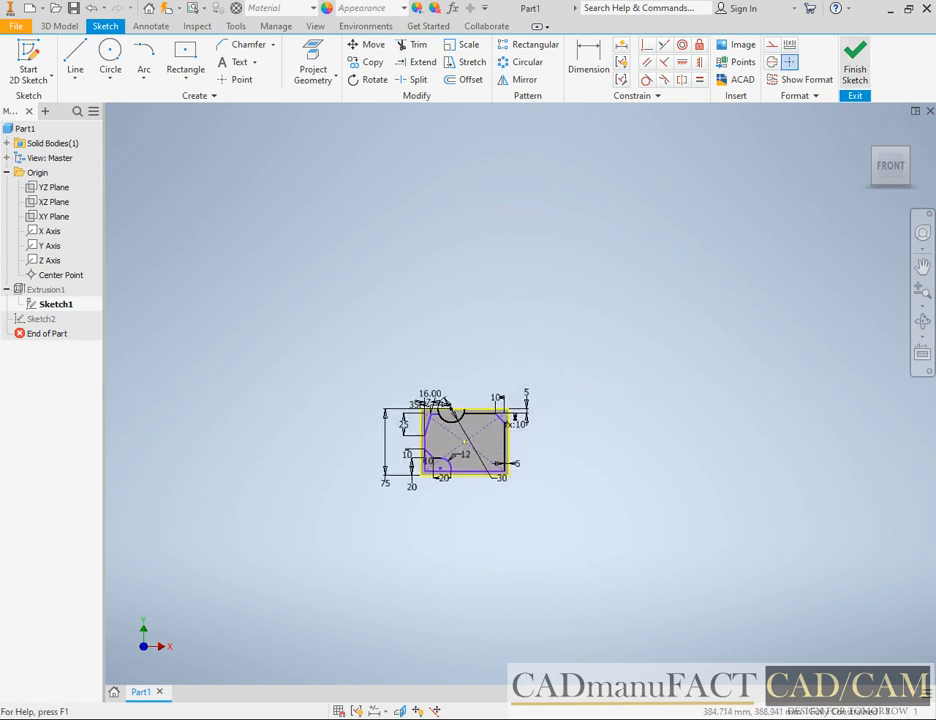
pyautogui.click(855, 62)
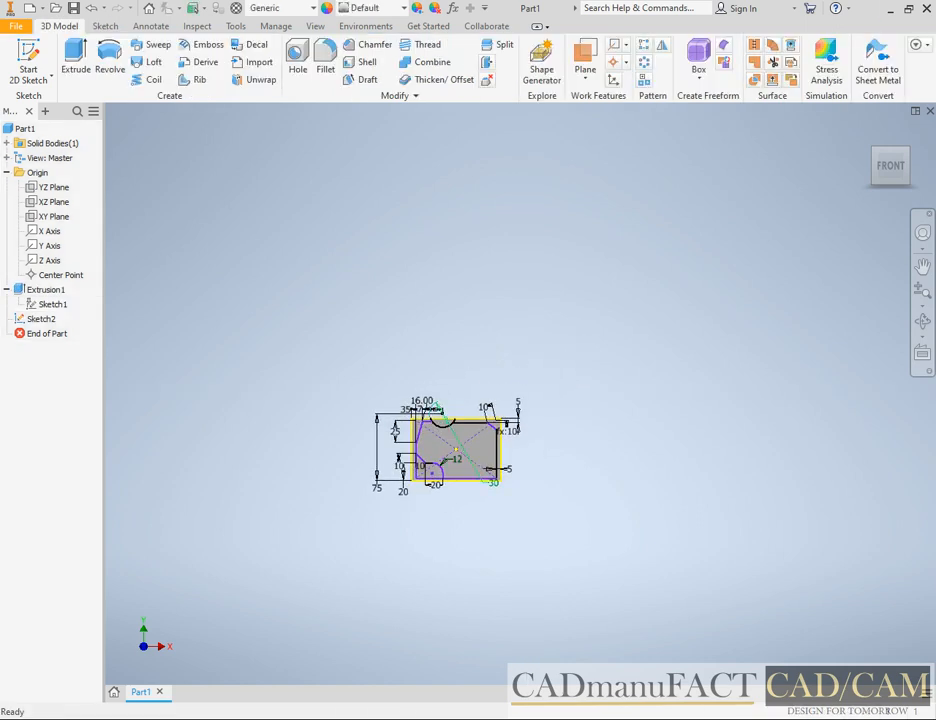
# Reopen the contour sketch and trim the arc's right end above the contour's top line
pyautogui.scroll(-8, 464, 431)
pyautogui.click(434, 309)
pyautogui.doubleClick(41, 318)
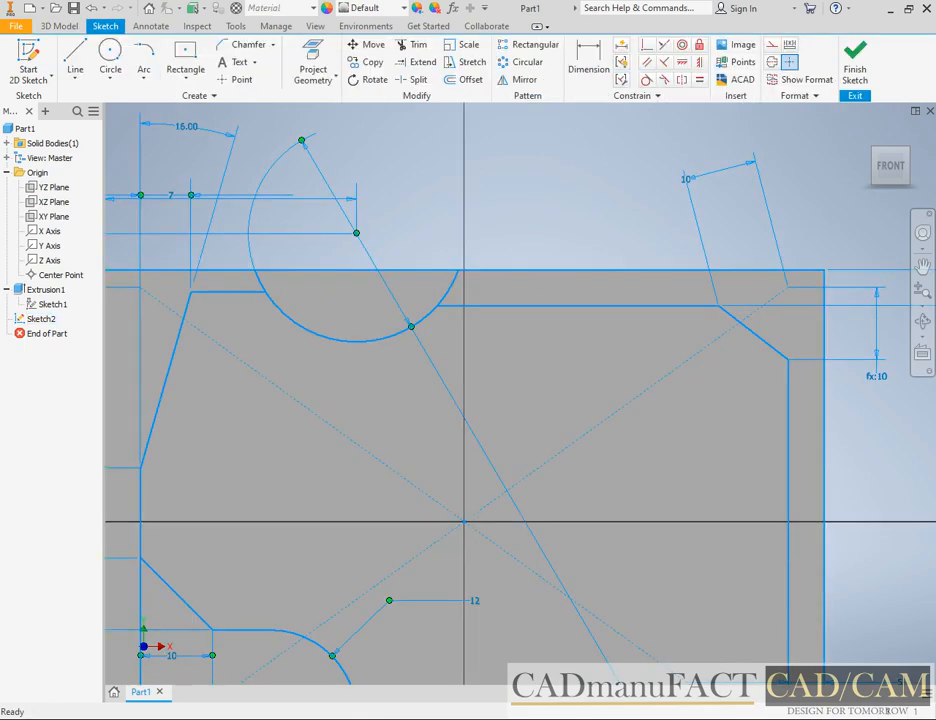
pyautogui.click(412, 45)
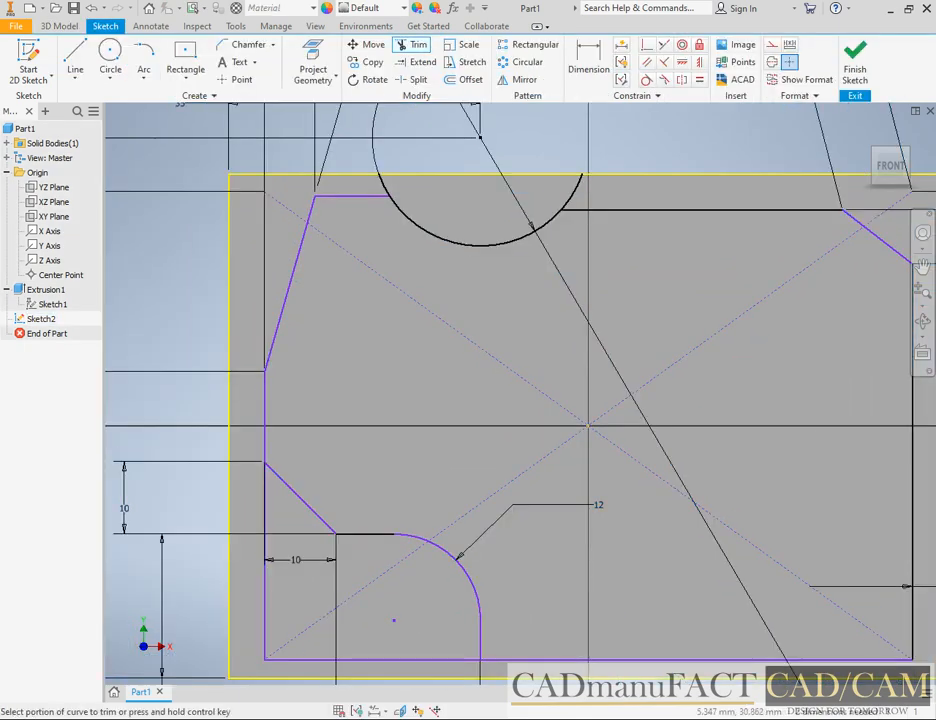
pyautogui.click(570, 195)
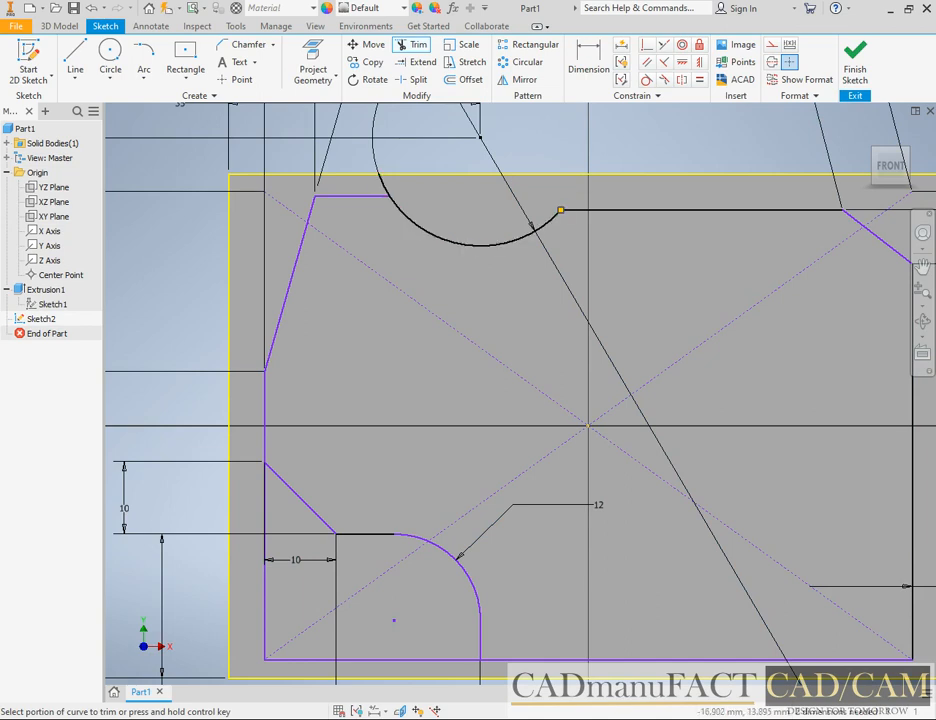
# Apply a horizontal constraint to the short top line left of the arc and dimension it 5 mm from the plate's top edge
pyautogui.scroll(-3, 500, 331)
pyautogui.click(683, 62)
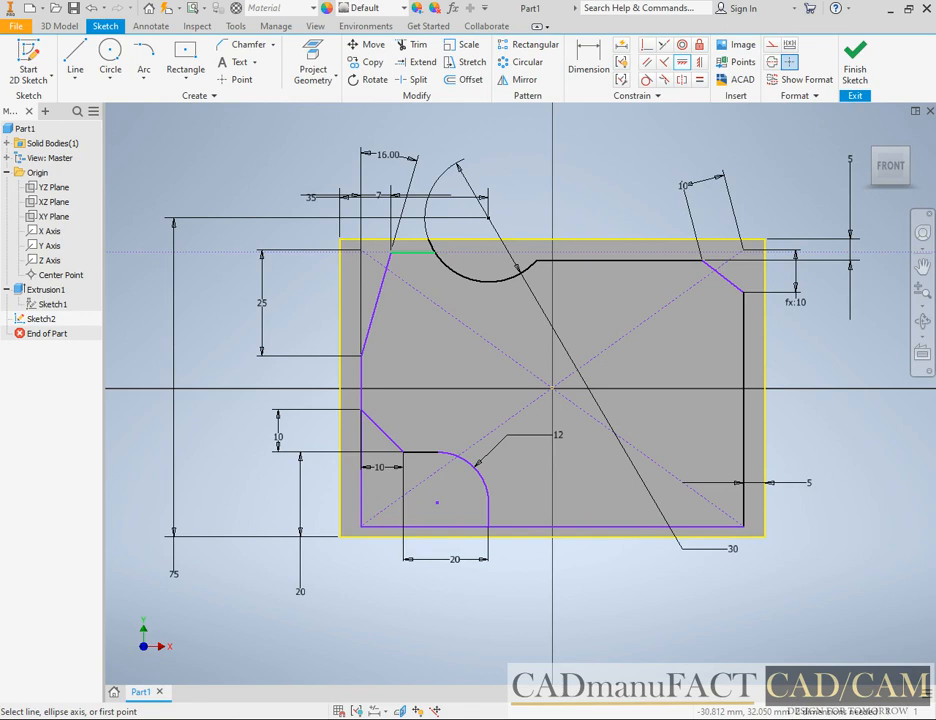
pyautogui.click(411, 252)
pyautogui.press('Escape')
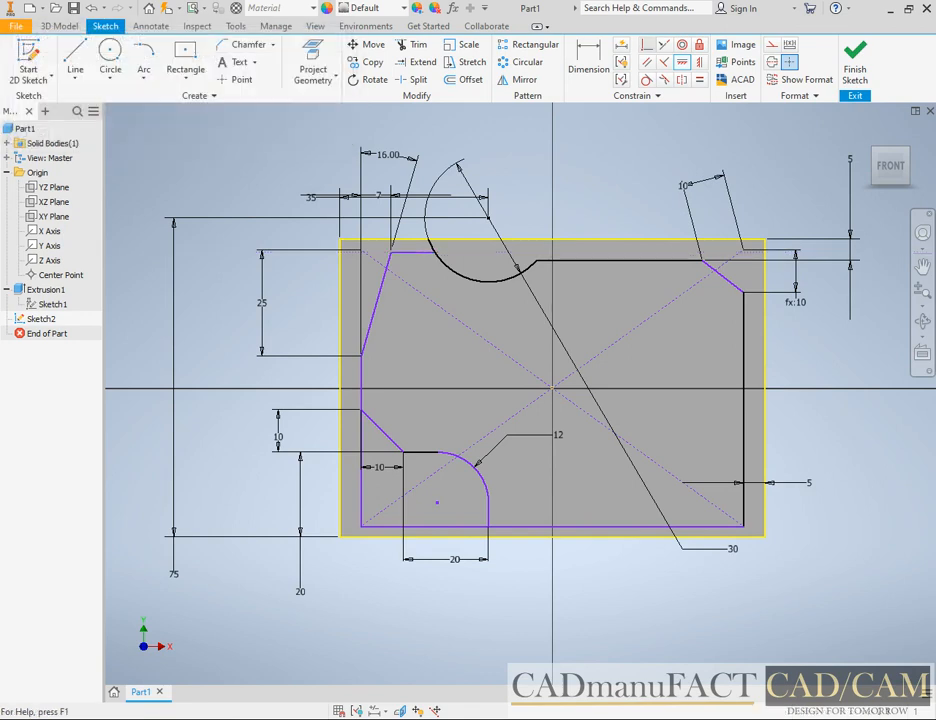
pyautogui.press('d')
pyautogui.click(424, 251)
pyautogui.click(420, 240)
pyautogui.click(226, 350)
pyautogui.write('5')
pyautogui.press('Return')
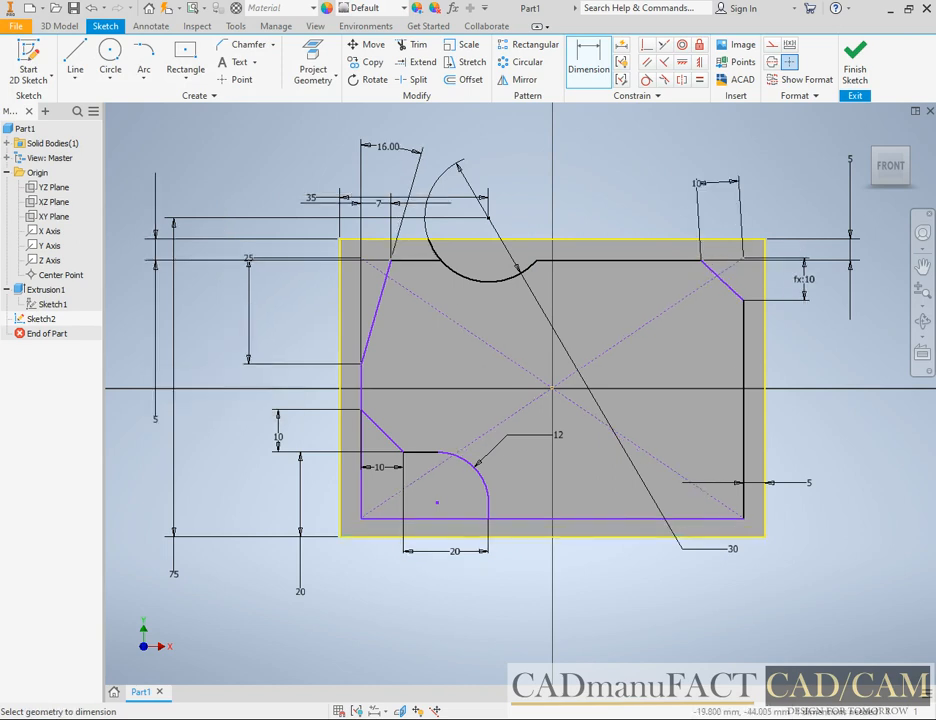
# Compare with the part drawing and trim the contour's lower-left corner lines outside the chamfer and R12 arc
pyautogui.click(412, 44)
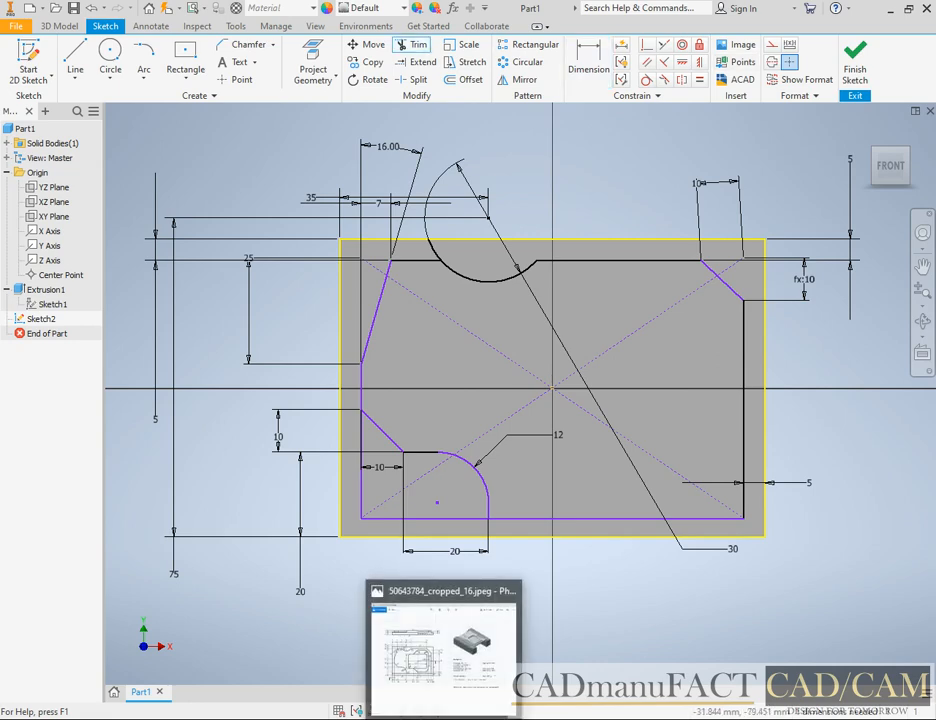
pyautogui.click(446, 718)
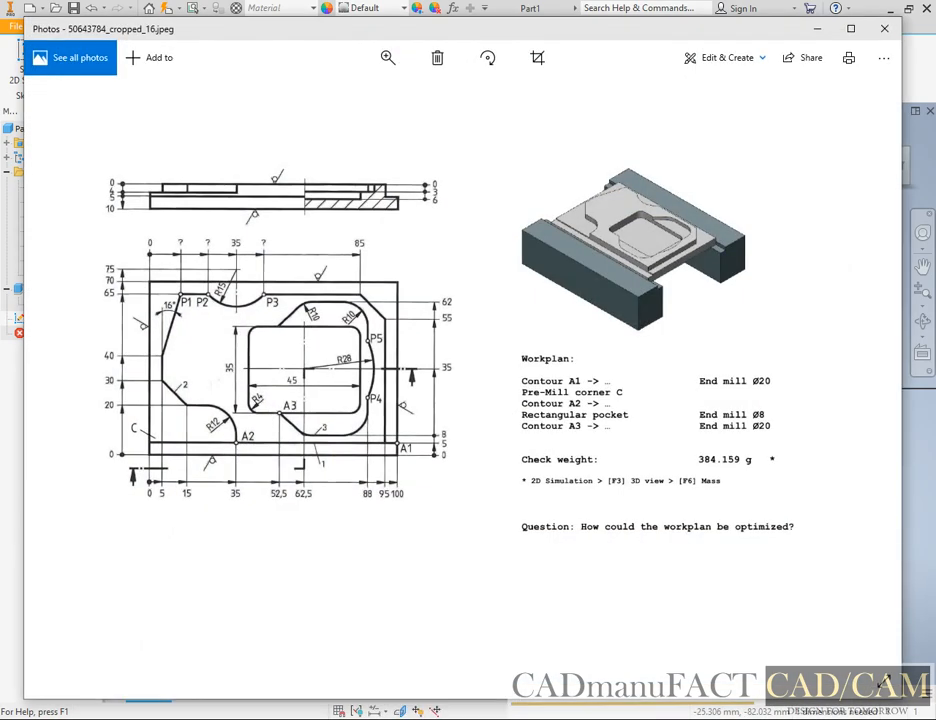
pyautogui.click(445, 718)
pyautogui.click(362, 470)
pyautogui.click(430, 518)
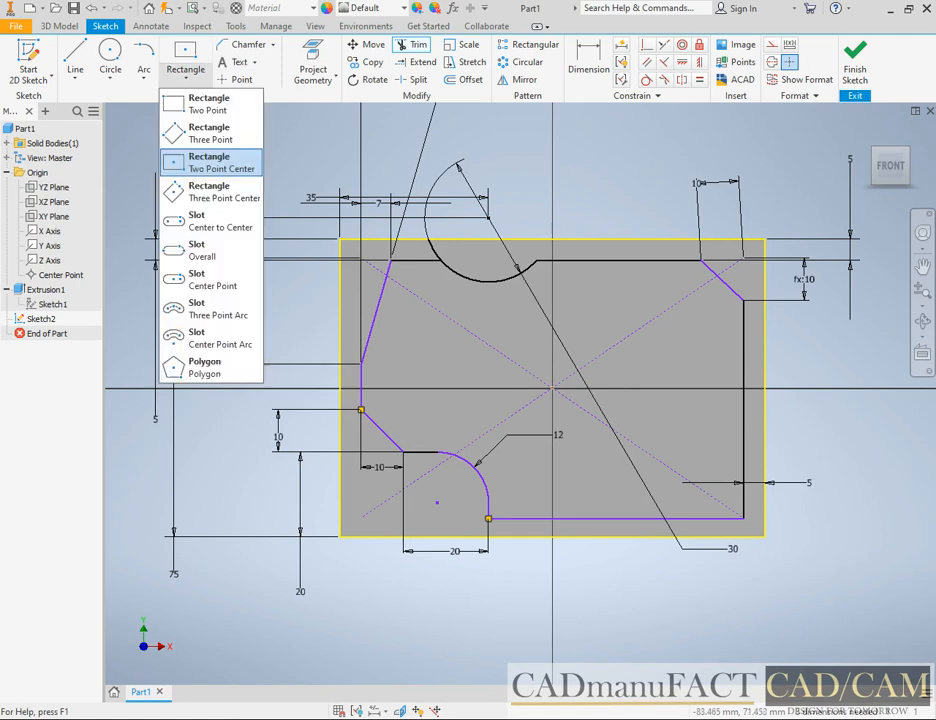
# Draw a two-point rectangle over the plate's outline, from its upper-left to its lower-right corner
pyautogui.click(185, 58)
pyautogui.click(340, 238)
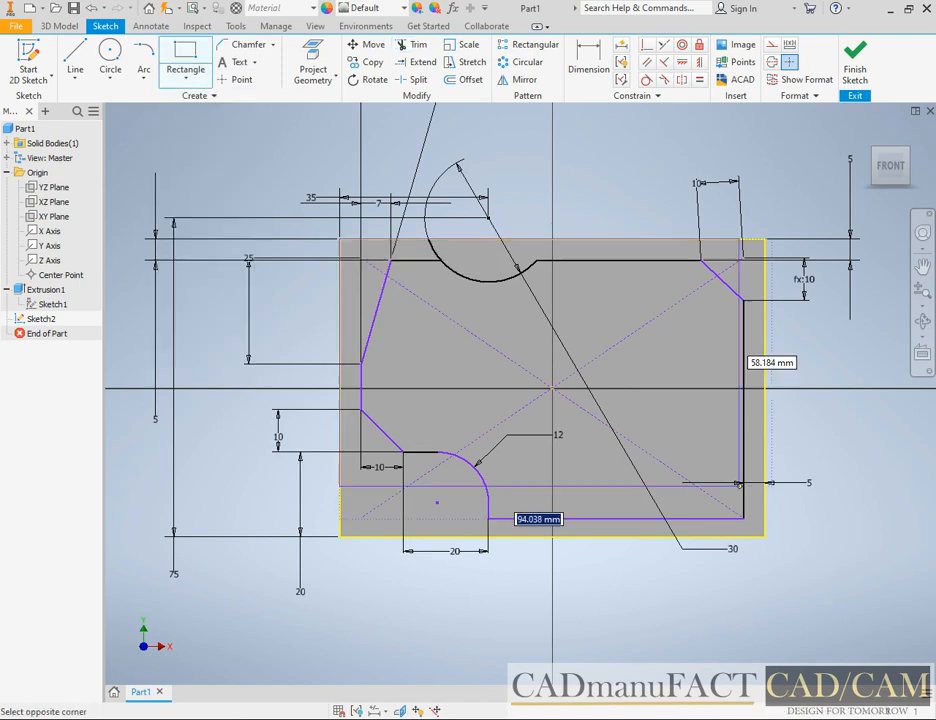
pyautogui.click(765, 536)
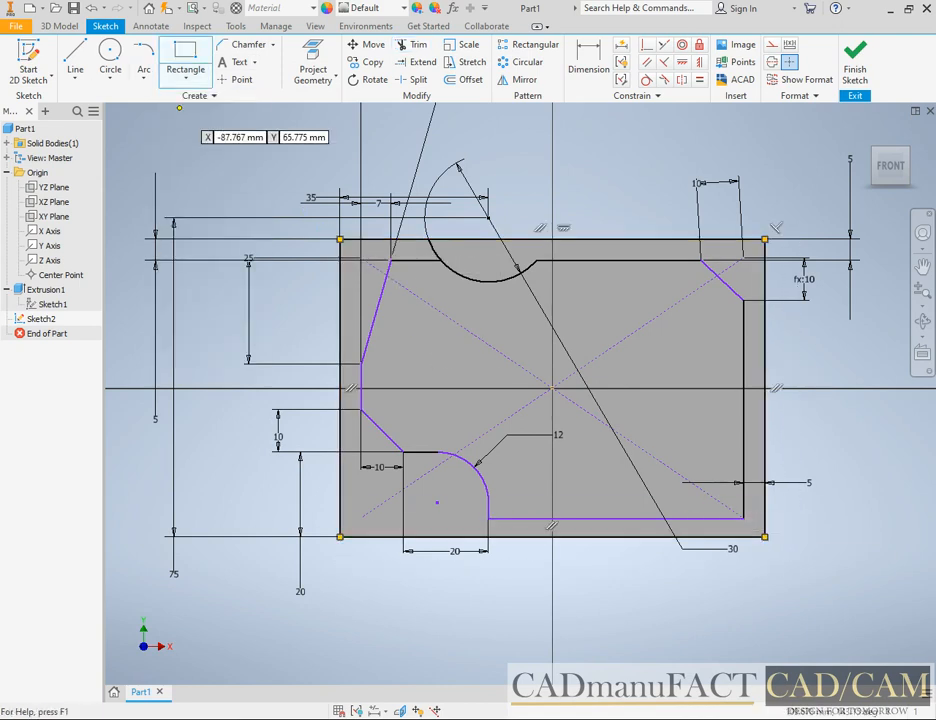
# Check the depth in the part drawing and extrude the border region around the contour as a 4 mm cut into the plate
pyautogui.click(59, 26)
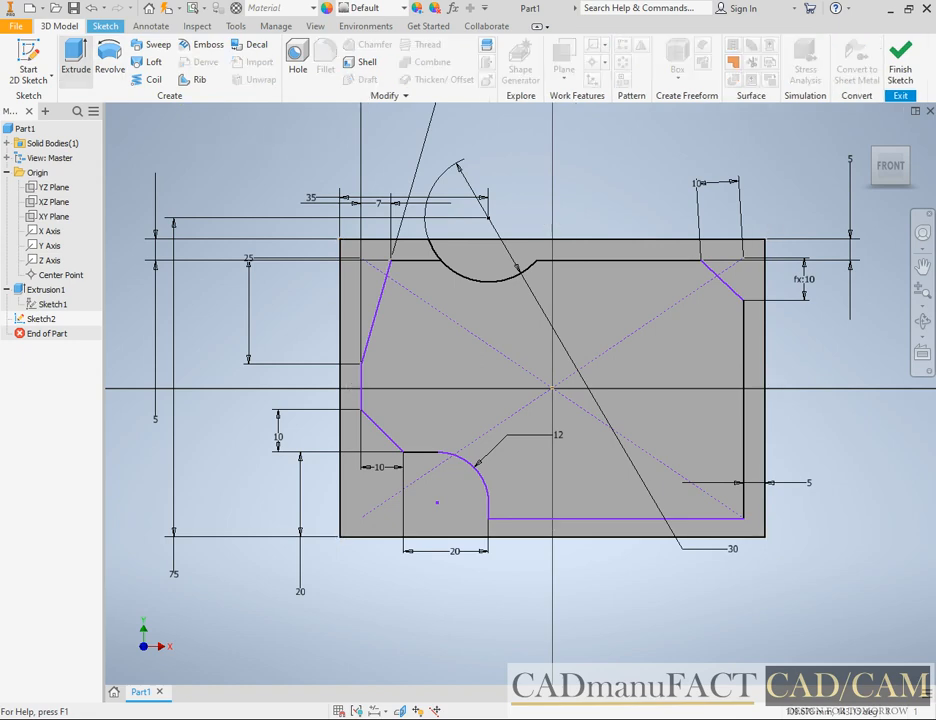
pyautogui.click(75, 58)
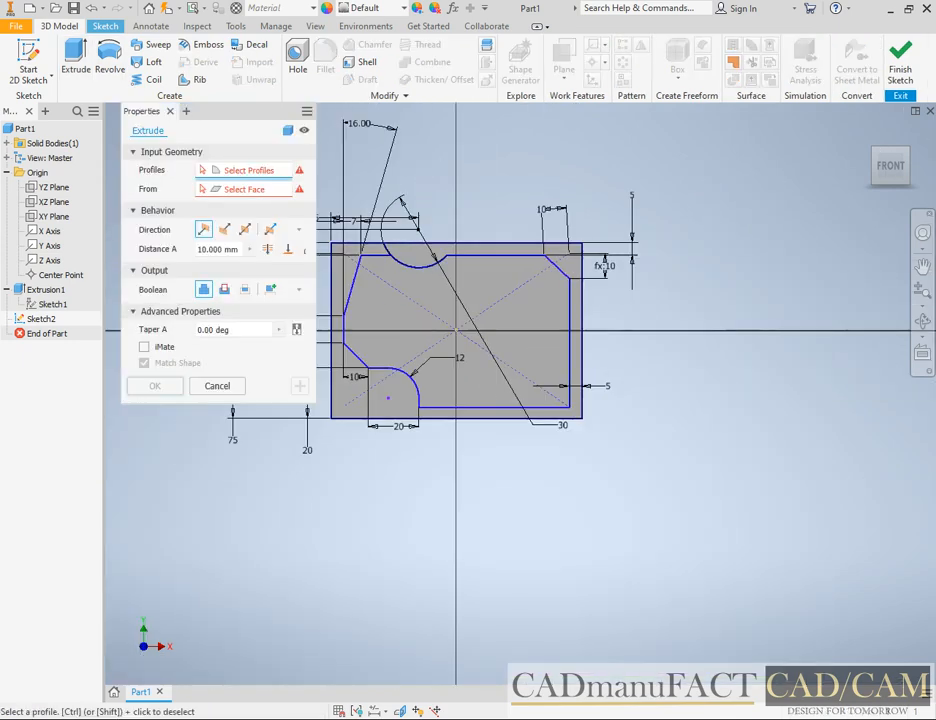
pyautogui.click(349, 265)
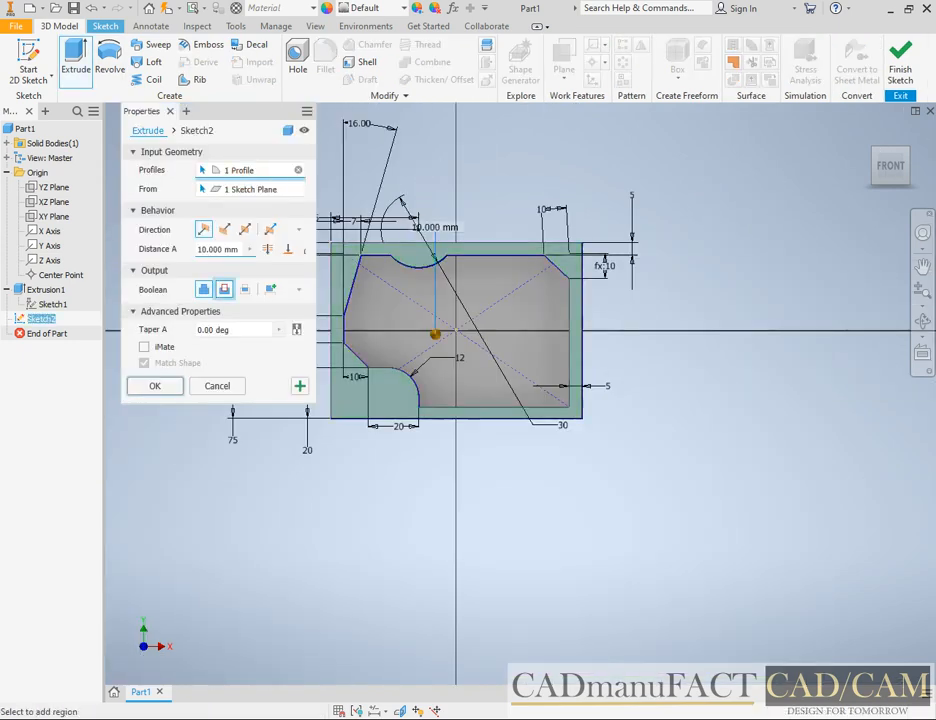
pyautogui.click(434, 719)
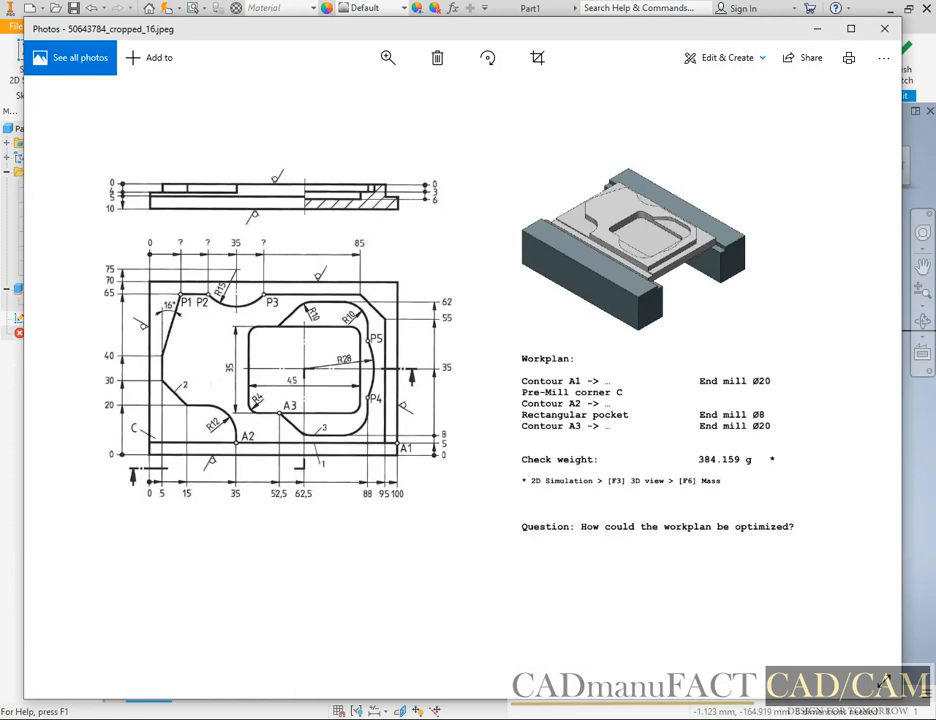
pyautogui.click(434, 719)
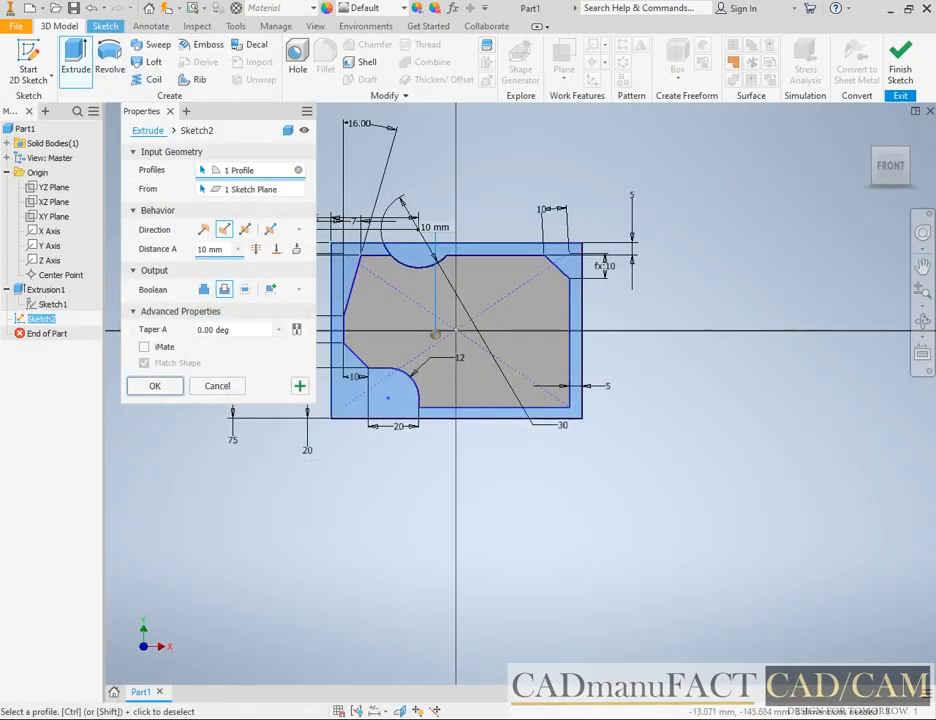
pyautogui.write('4')
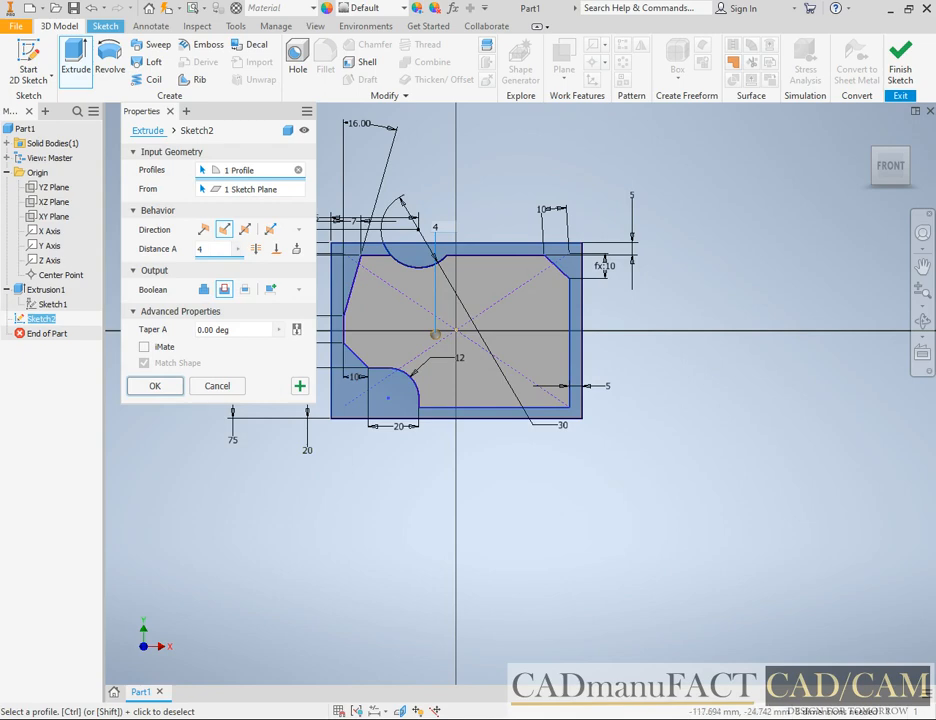
pyautogui.click(160, 390)
# Start a sketch on the recessed border face, consult the part drawing and draw a two-point rectangle about 100 x 5.6 mm along the plate's bottom edge
pyautogui.click(359, 397)
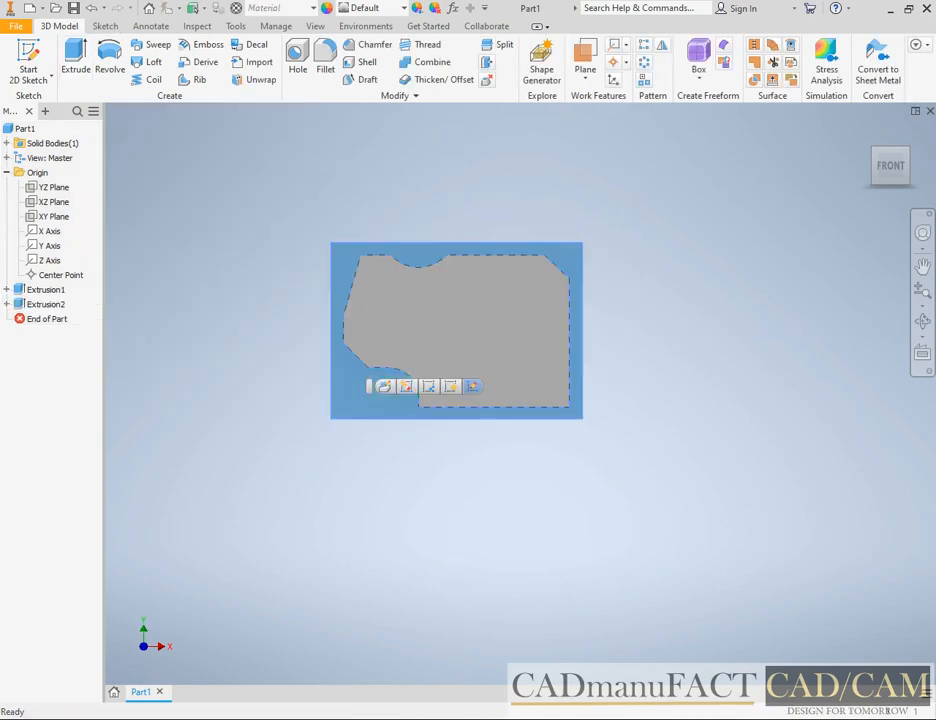
pyautogui.click(473, 386)
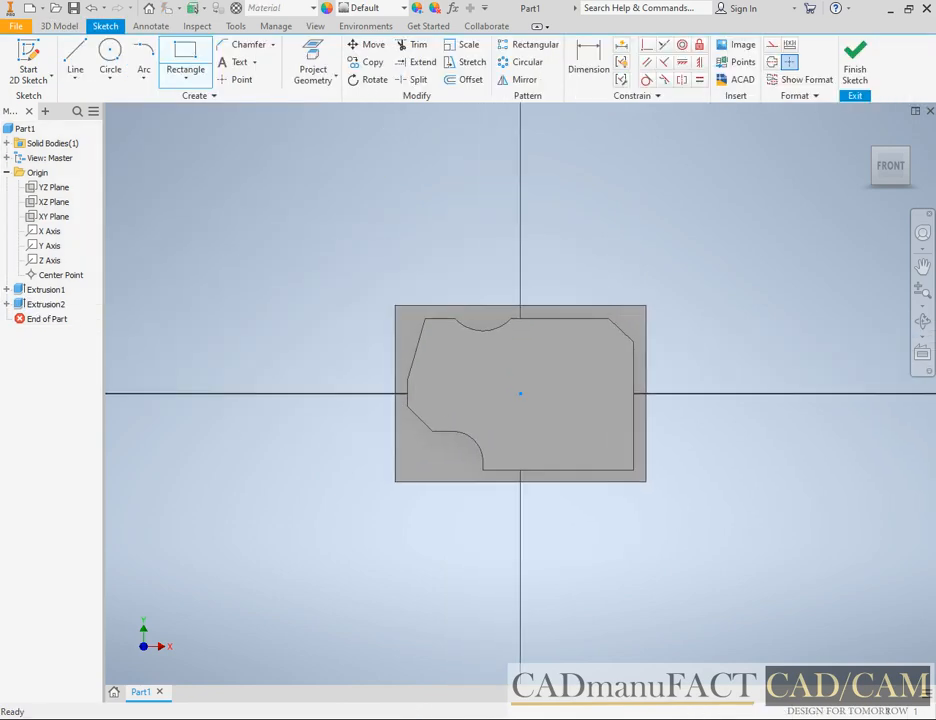
pyautogui.hotkey('alt', 'Tab')
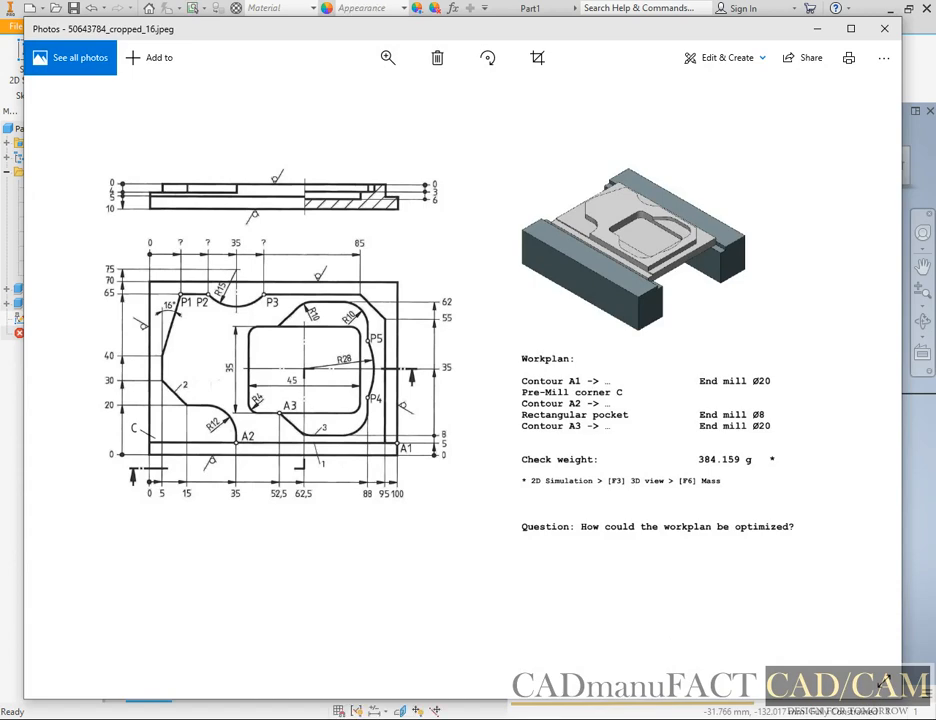
pyautogui.hotkey('alt', 'Tab')
pyautogui.click(185, 61)
pyautogui.click(646, 481)
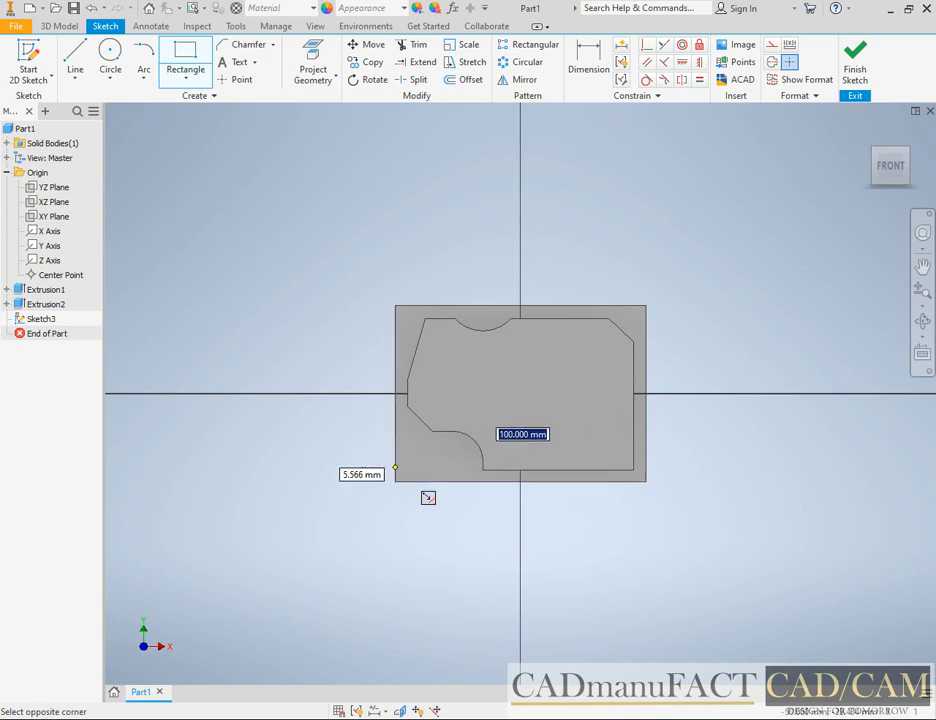
pyautogui.click(396, 467)
# Dimension the height of the rectangle along the plate's bottom edge as 5 mm
pyautogui.click(588, 62)
pyautogui.click(626, 467)
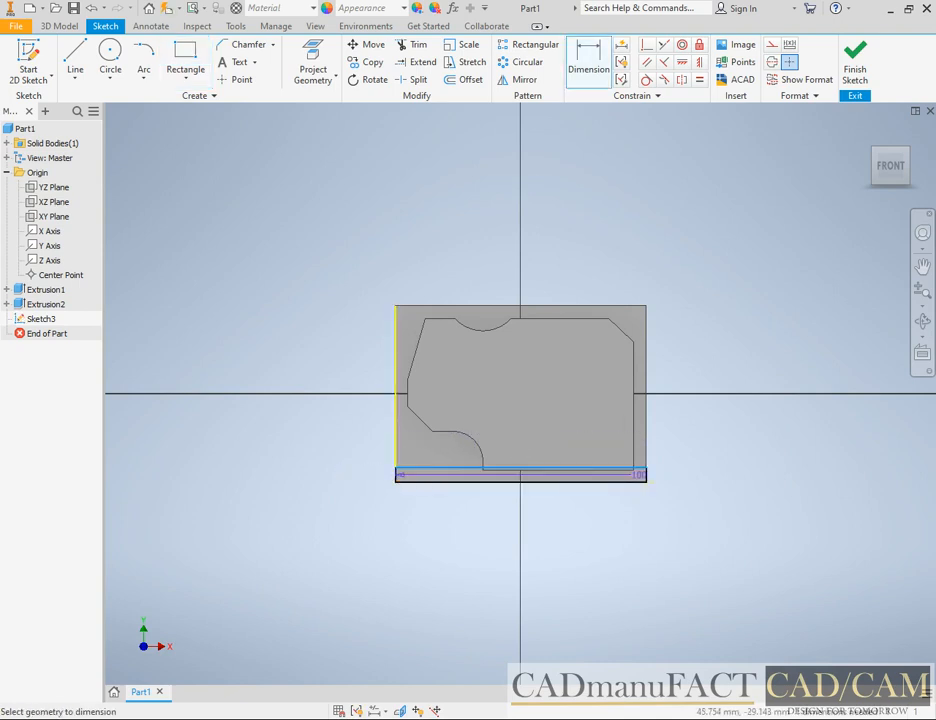
pyautogui.click(646, 482)
pyautogui.click(676, 505)
pyautogui.write('5')
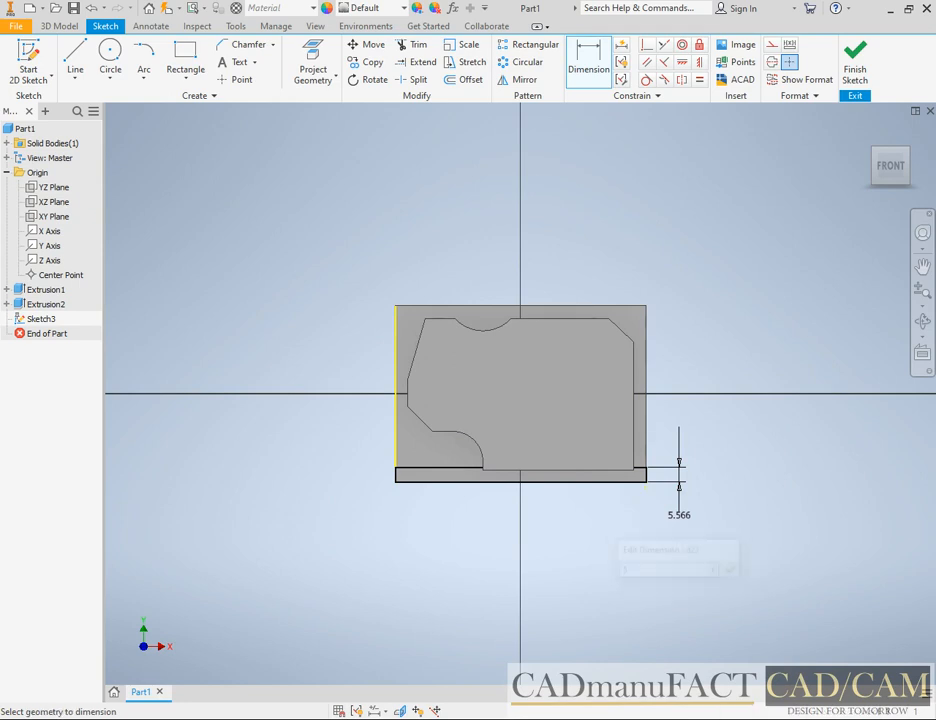
pyautogui.press('Return')
# Extrude the bottom strip rectangle as a 1 mm cut into the plate
pyautogui.click(59, 26)
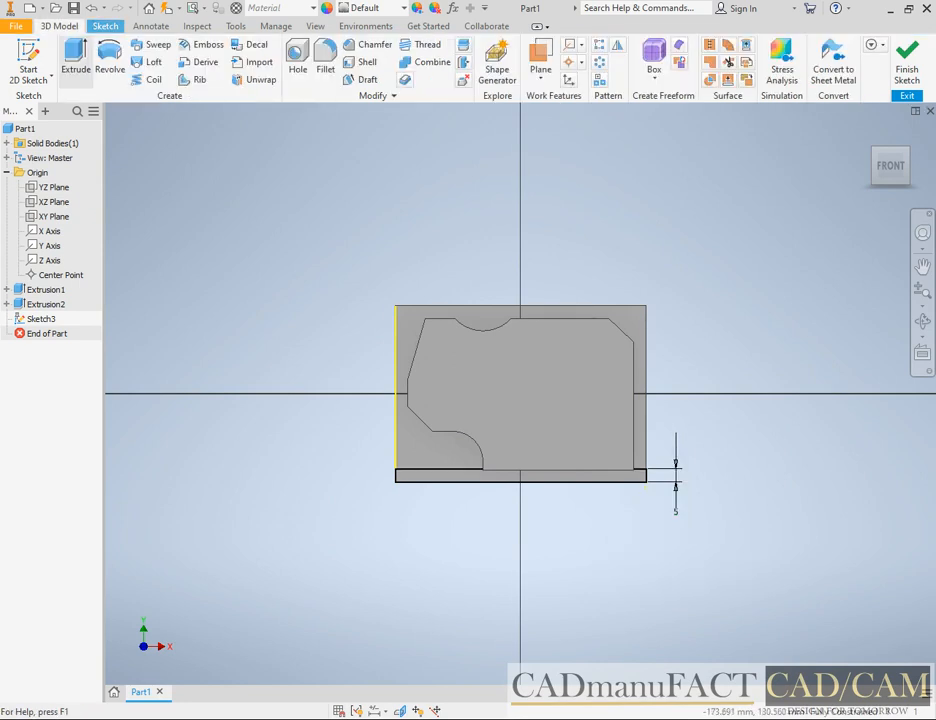
pyautogui.click(75, 55)
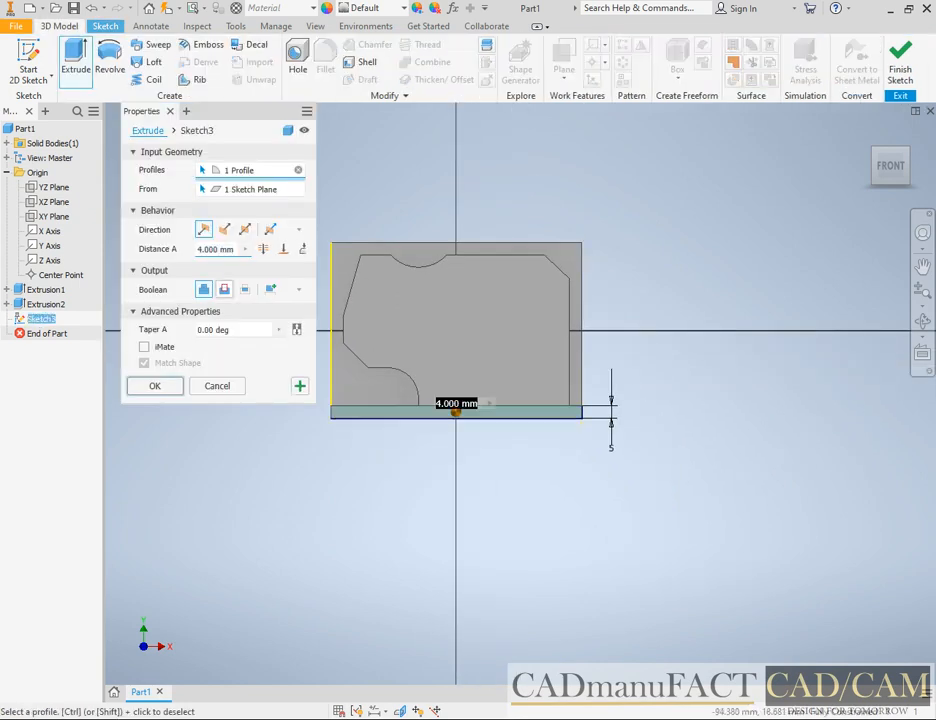
pyautogui.click(222, 287)
pyautogui.click(204, 248)
pyautogui.write('1')
pyautogui.press('Return')
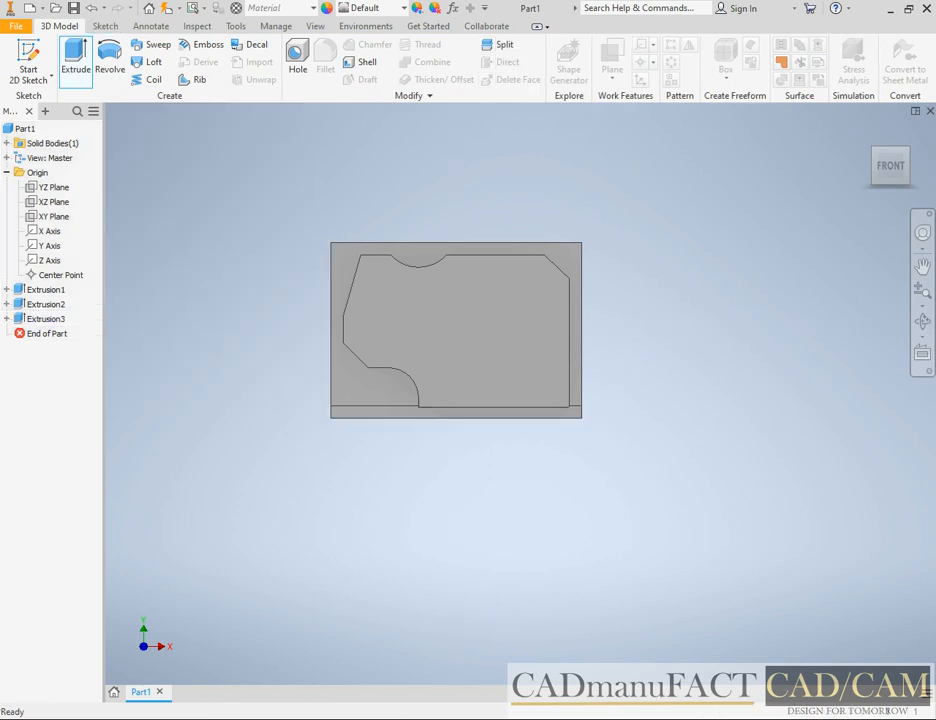
# Examine the milled bottom step in isometric view and open the strip's sketch and the base block's sketch to check their dimensions
pyautogui.click(906, 181)
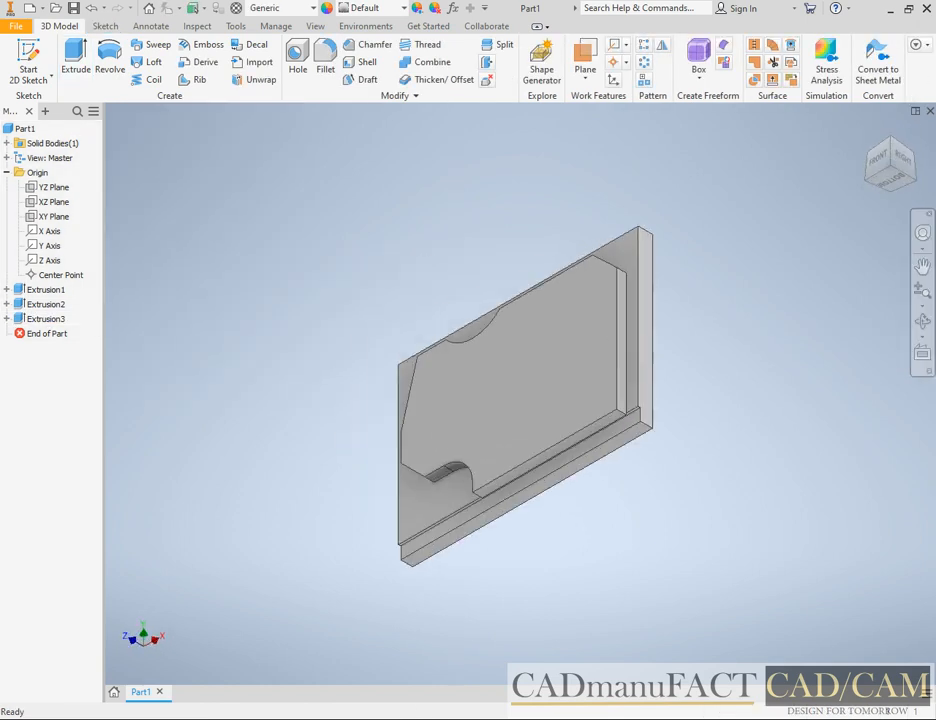
pyautogui.scroll(-3, 630, 423)
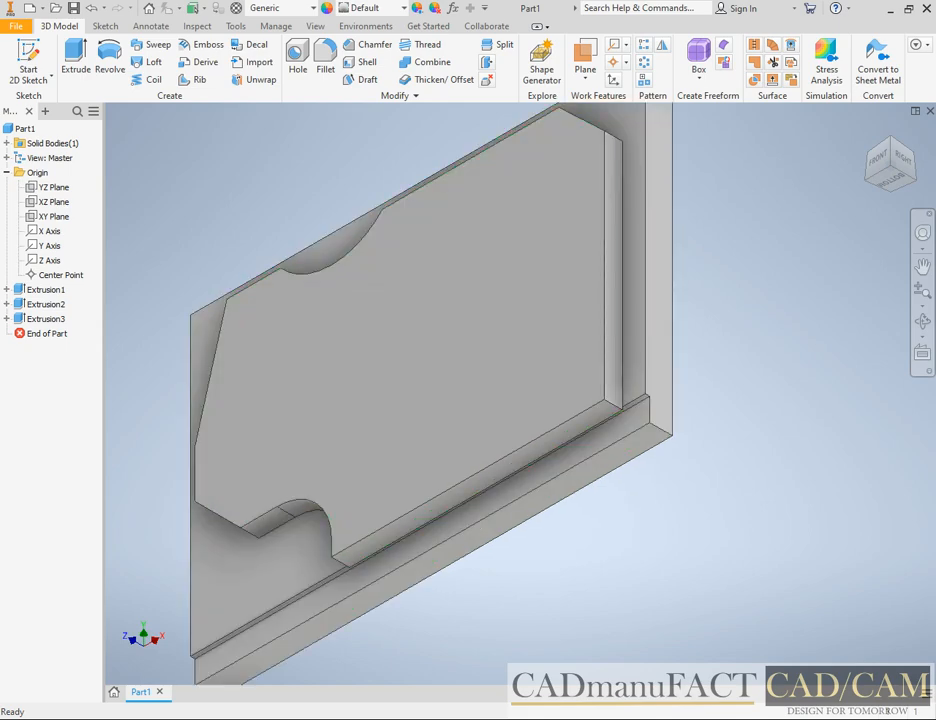
pyautogui.click(6, 319)
pyautogui.click(53, 333)
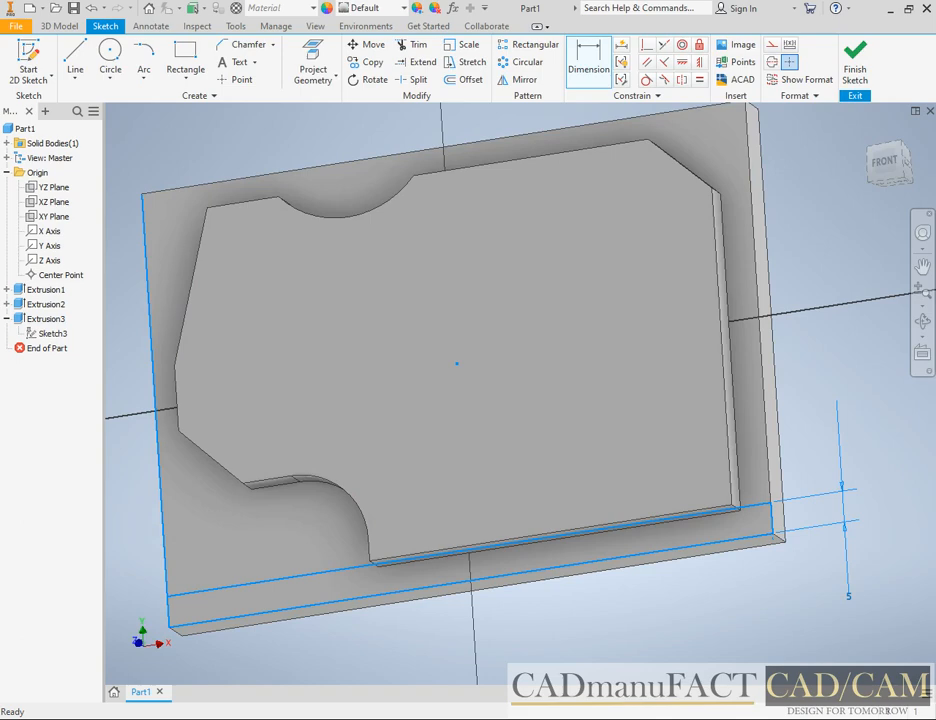
pyautogui.click(851, 62)
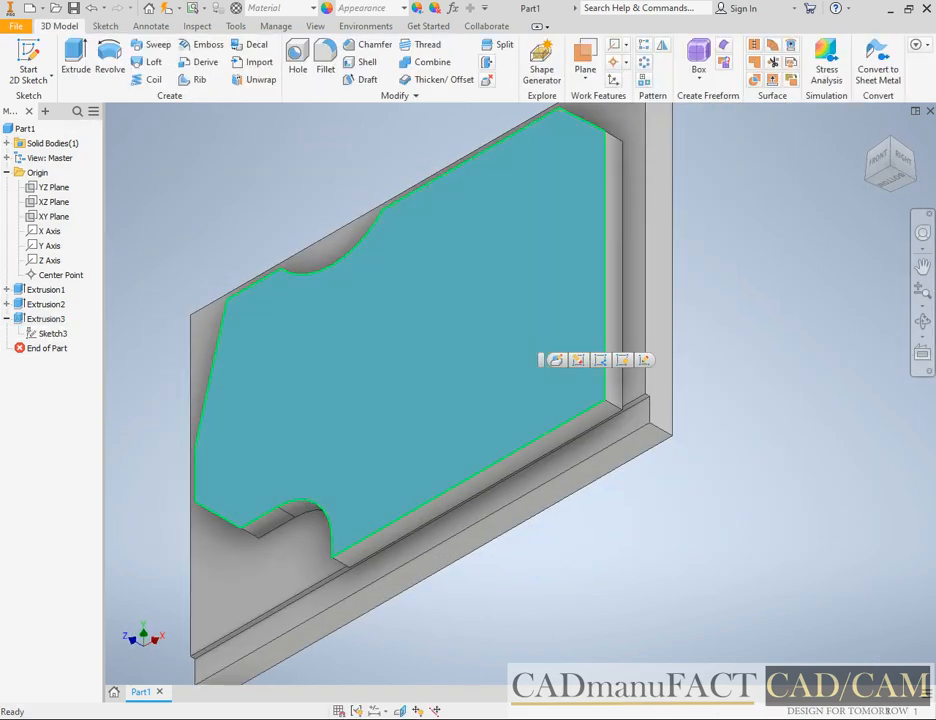
pyautogui.click(578, 360)
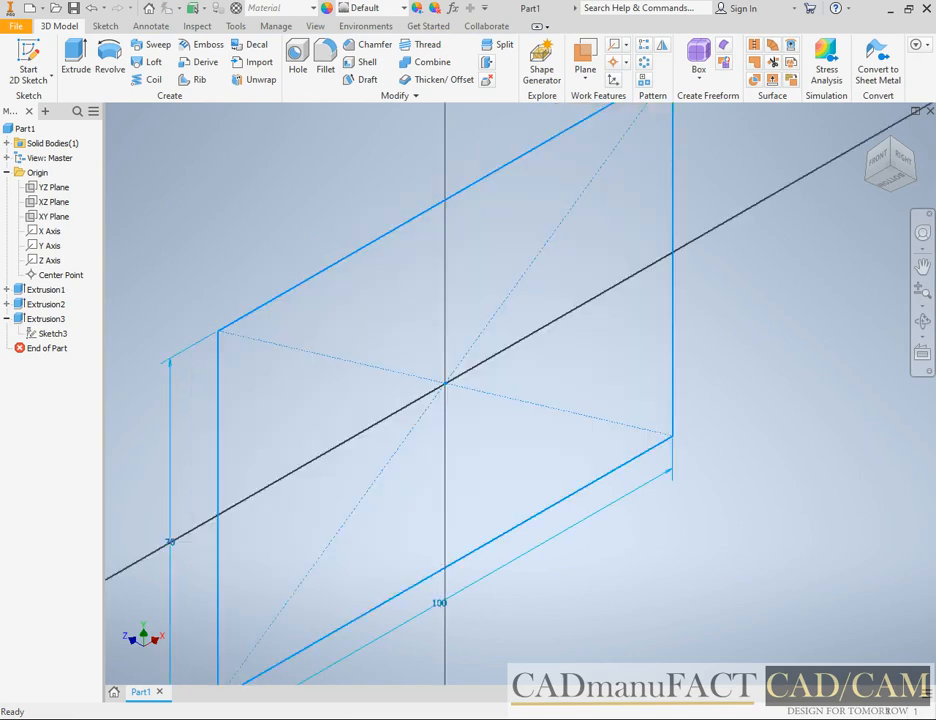
pyautogui.click(855, 62)
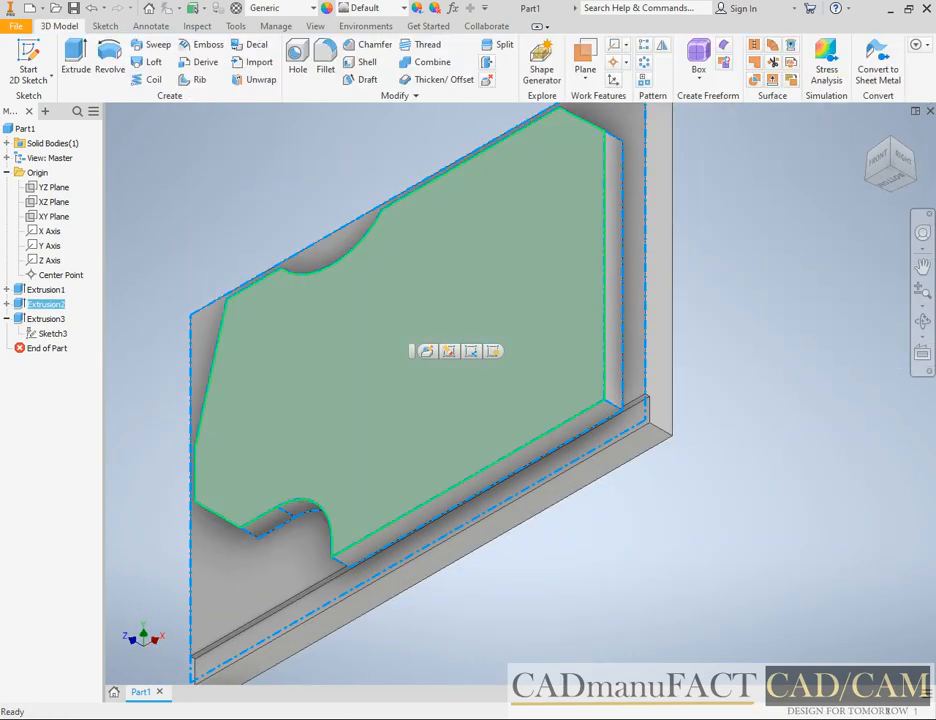
# Edit the contour sketch, dimension its bottom line 5 mm from the plate's bottom edge and finish the sketch
pyautogui.click(449, 351)
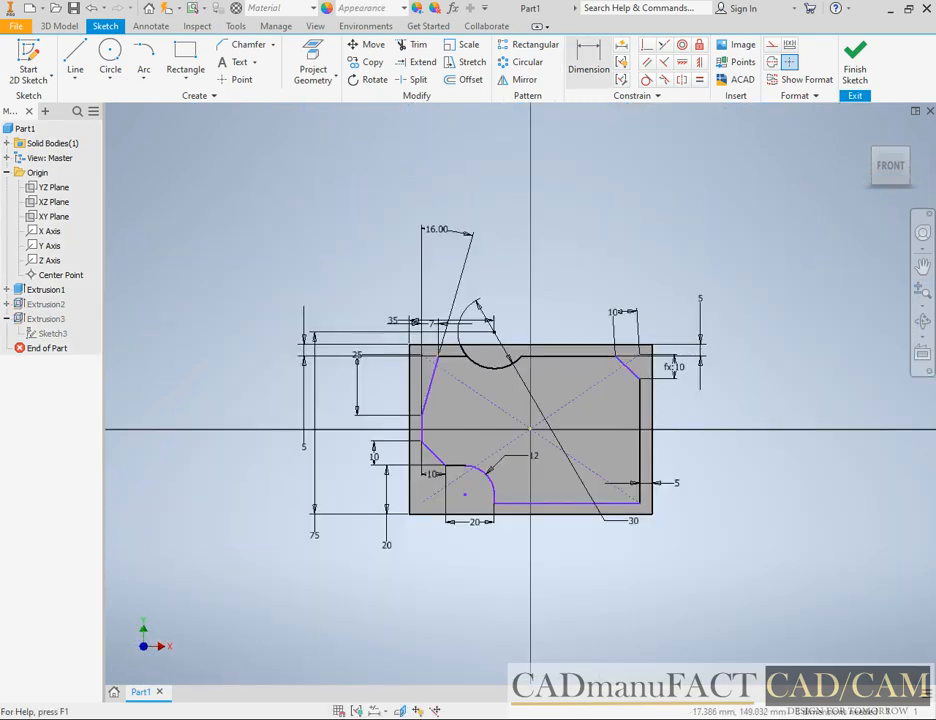
pyautogui.click(577, 66)
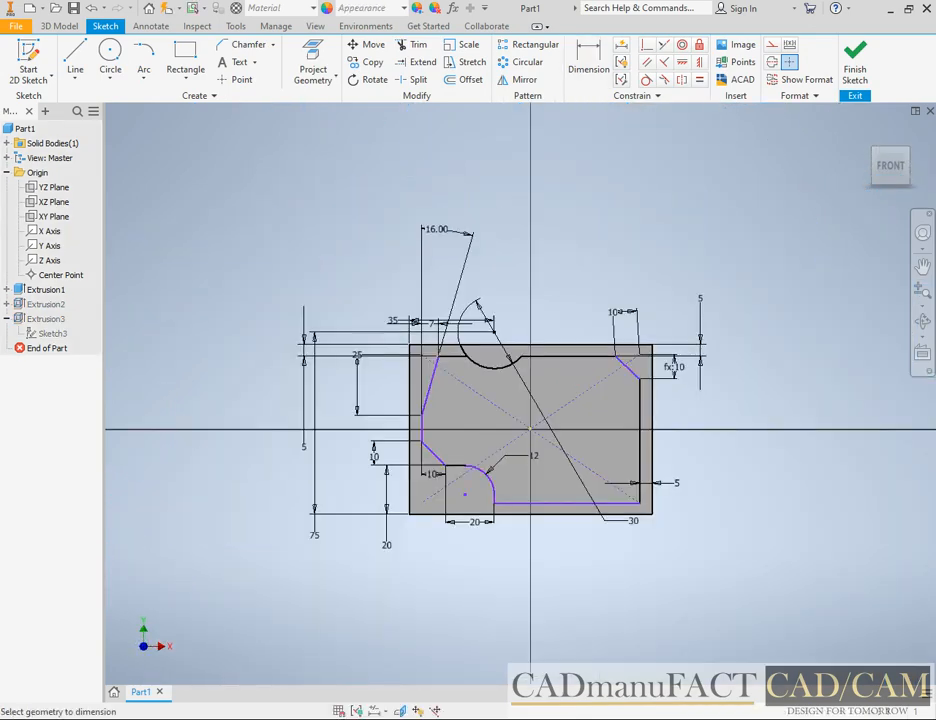
pyautogui.click(559, 503)
pyautogui.click(559, 514)
pyautogui.click(561, 561)
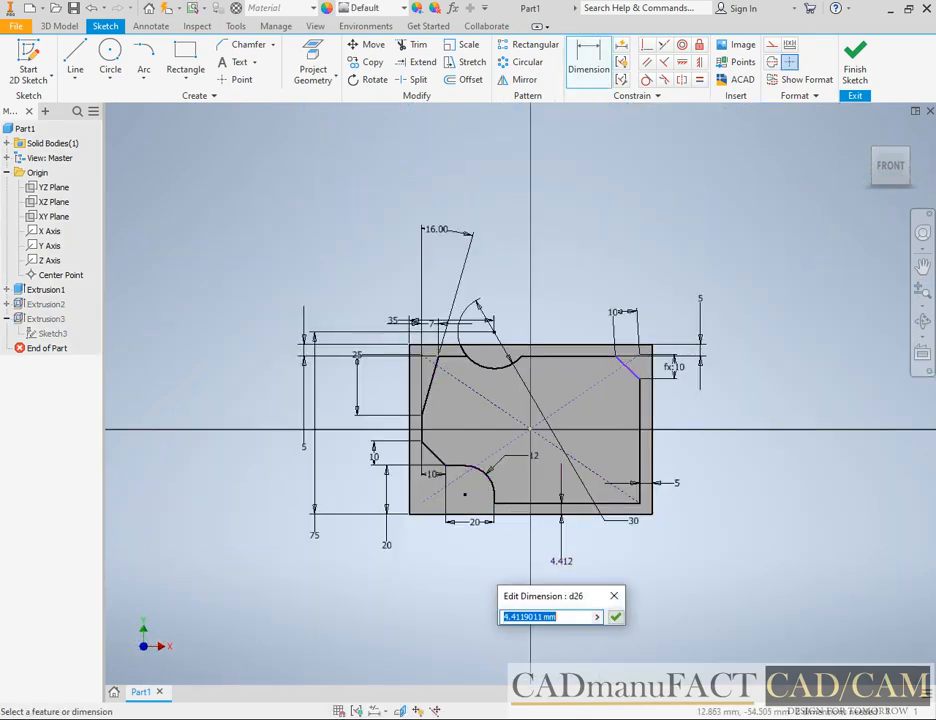
pyautogui.write('5')
pyautogui.press('Return')
pyautogui.click(859, 64)
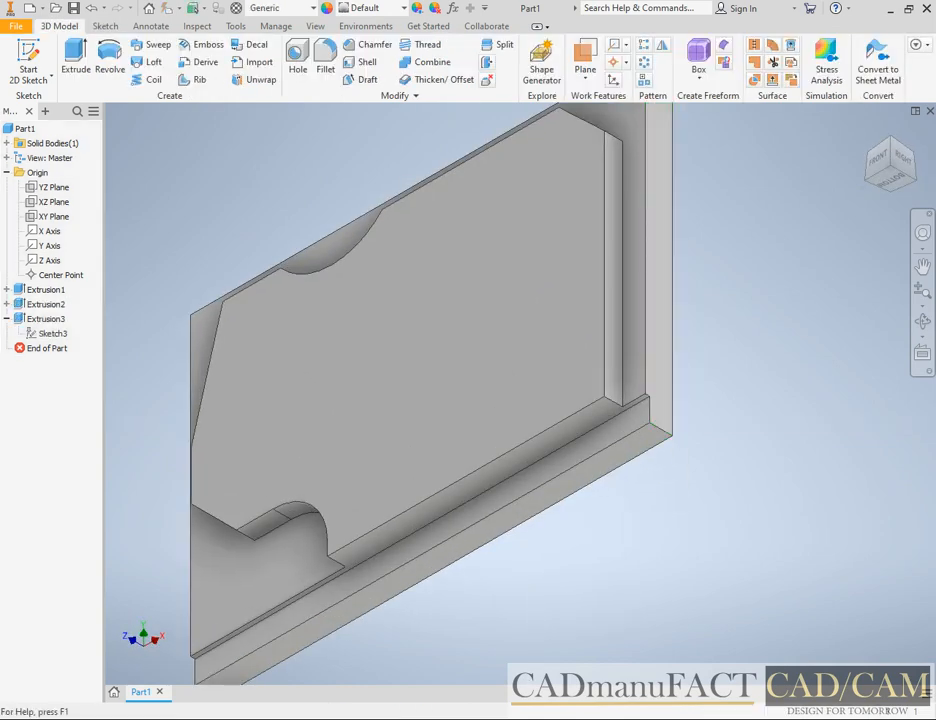
# Check the part drawing for the pocket, start a sketch on the raised contour's top face and draw a center rectangle for the pocket
pyautogui.hotkey('alt', 'Tab')
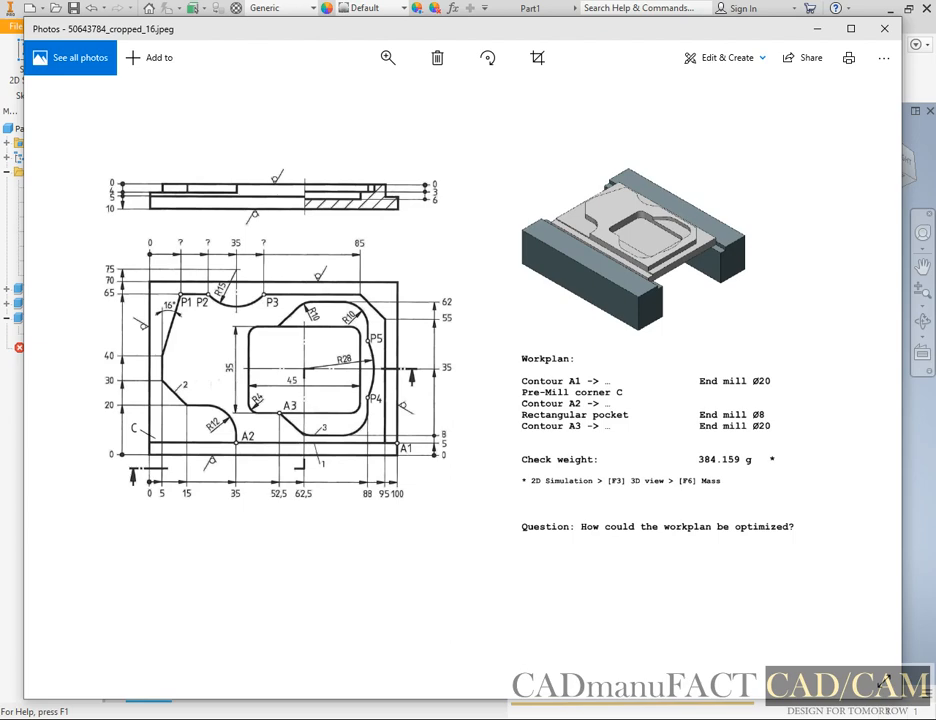
pyautogui.hotkey('alt', 'Tab')
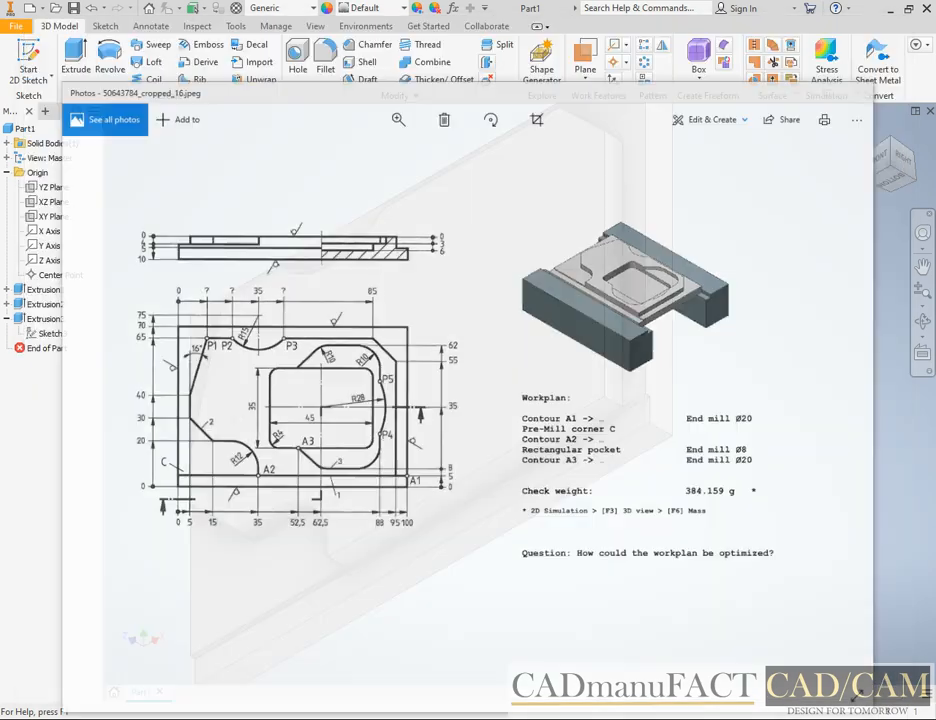
pyautogui.click(444, 373)
pyautogui.click(543, 354)
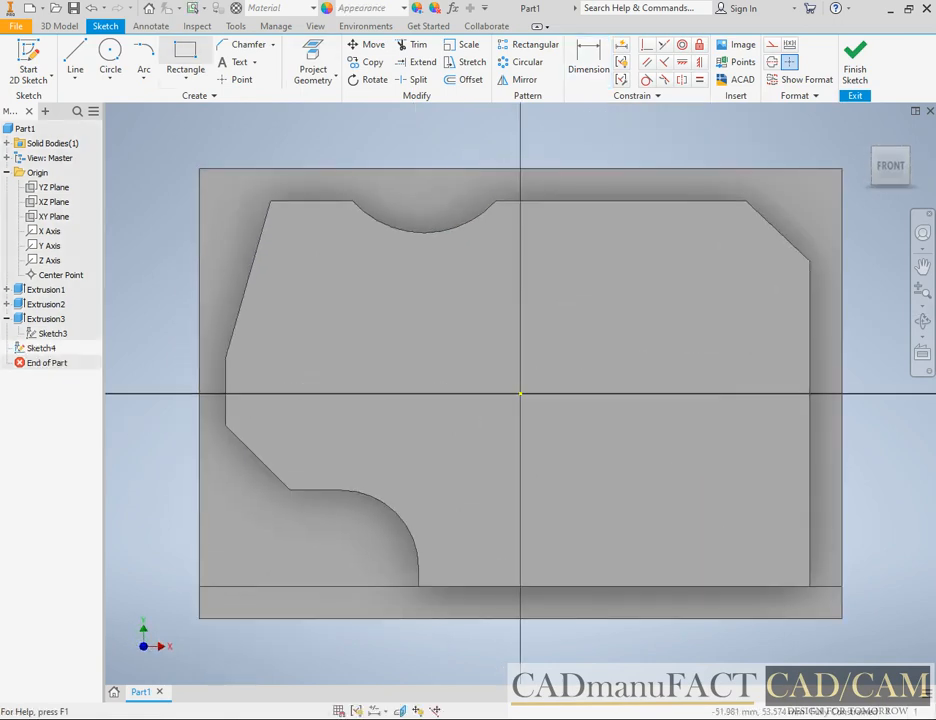
pyautogui.click(196, 95)
pyautogui.click(185, 79)
pyautogui.click(210, 163)
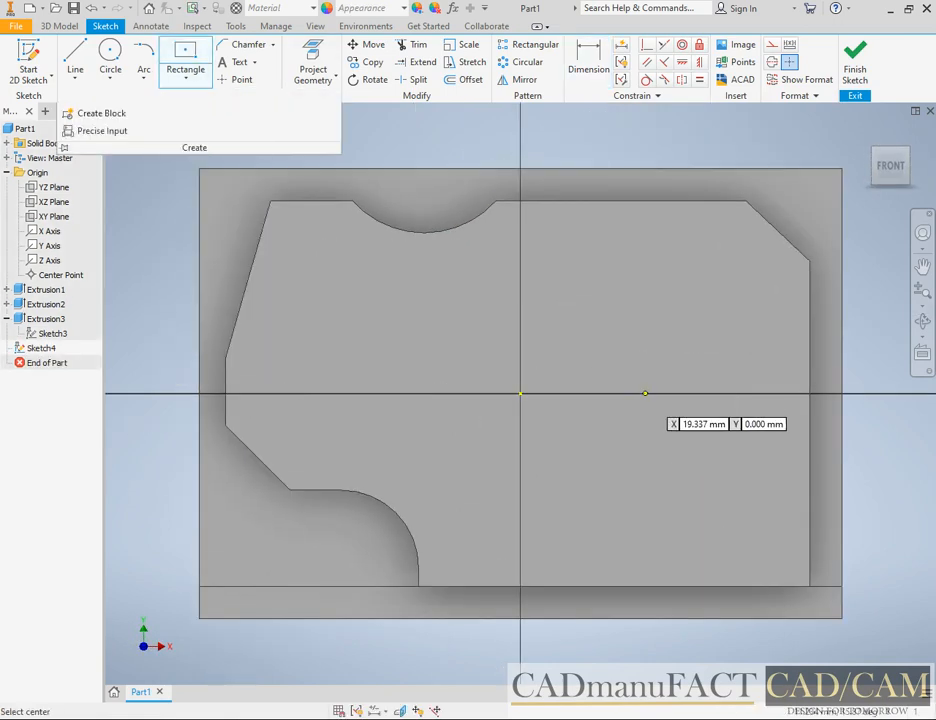
pyautogui.click(603, 381)
pyautogui.click(724, 483)
# Dimension the pocket rectangle's center 62.5 mm from the plate's left edge and 35 mm from its bottom edge
pyautogui.press('d')
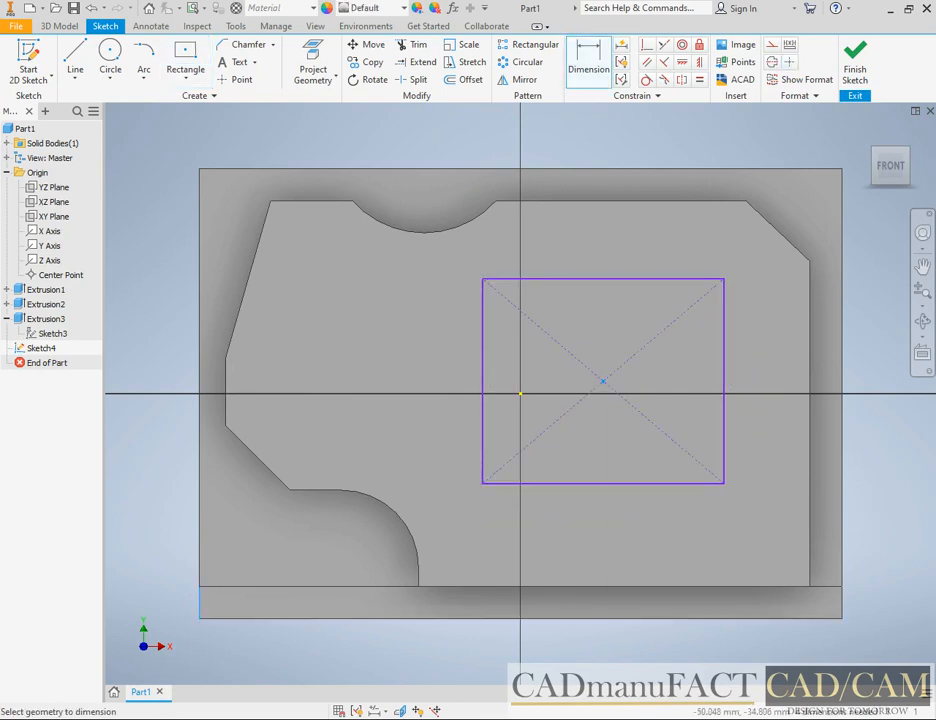
pyautogui.click(199, 612)
pyautogui.click(336, 654)
pyautogui.write('62.5')
pyautogui.press('Return')
pyautogui.click(601, 381)
pyautogui.click(656, 617)
pyautogui.click(162, 521)
pyautogui.write('35')
pyautogui.press('Return')
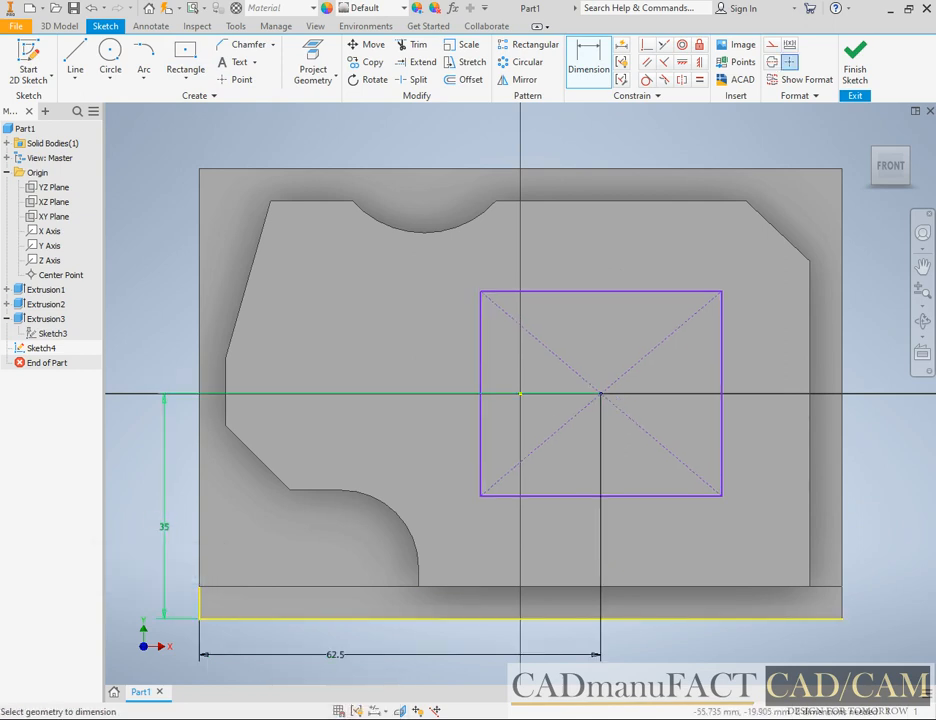
# Check the corner radius in the part drawing and fillet all four corners of the pocket rectangle with 4 mm
pyautogui.hotkey('alt', 'Tab')
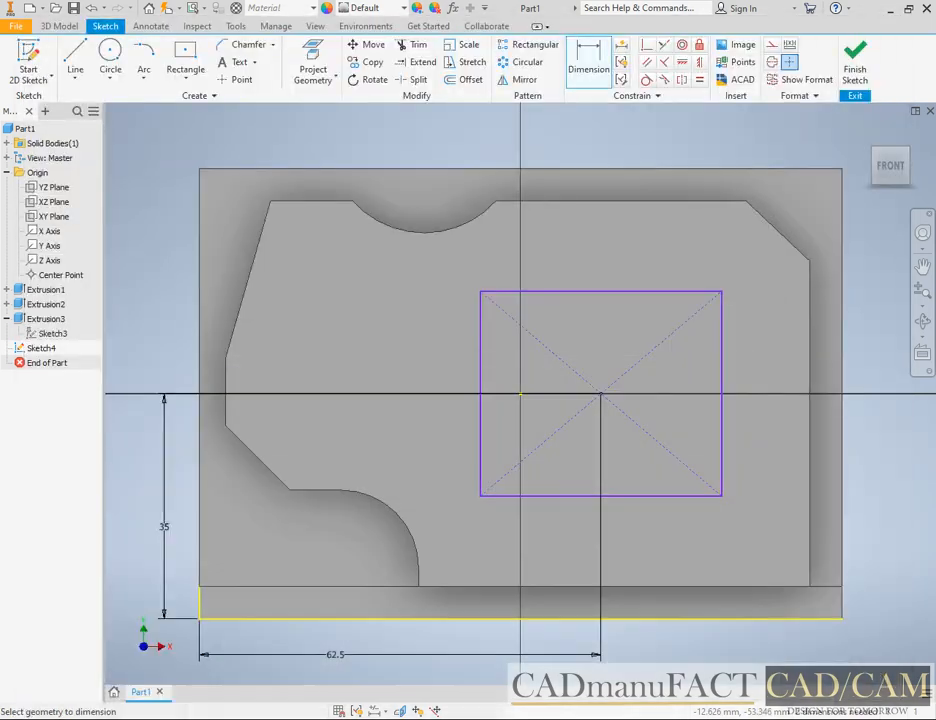
pyautogui.click(273, 45)
pyautogui.click(256, 68)
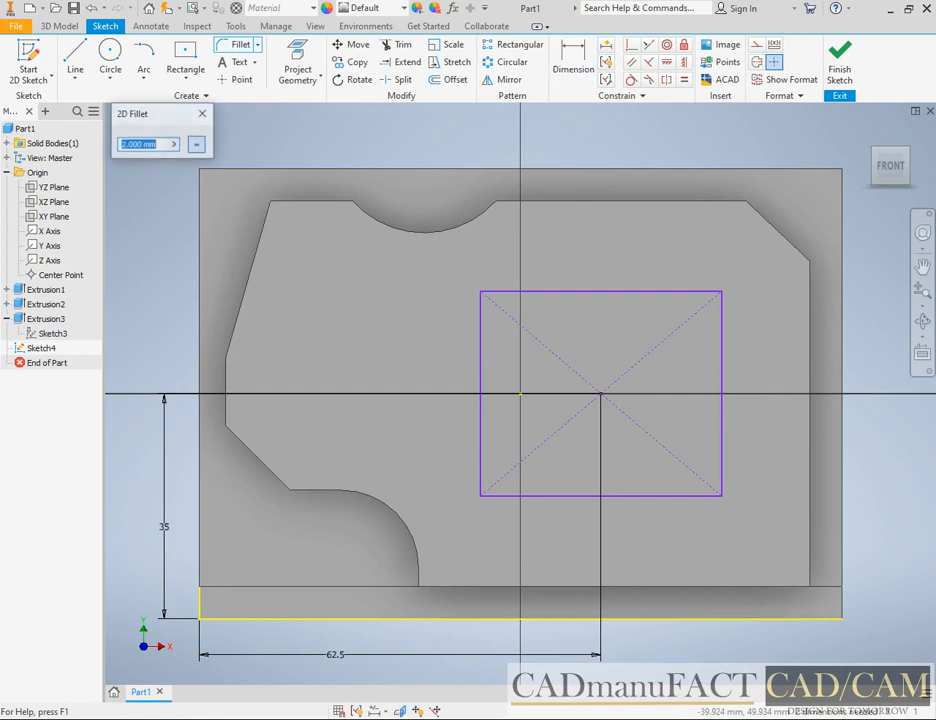
pyautogui.click(489, 291)
pyautogui.click(481, 327)
pyautogui.click(503, 496)
pyautogui.click(481, 475)
pyautogui.click(721, 494)
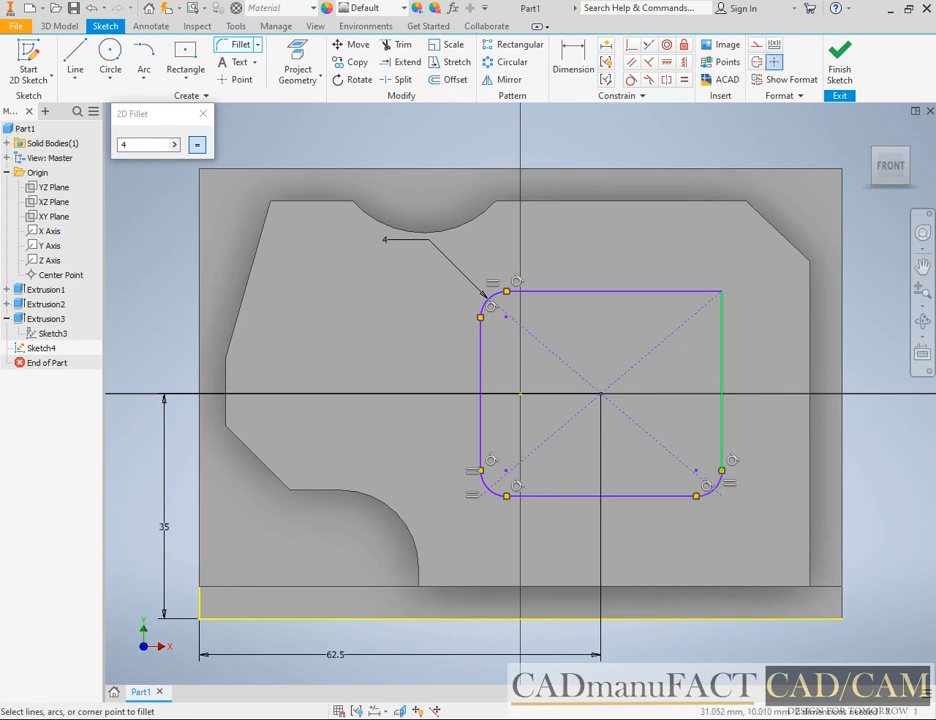
pyautogui.click(721, 292)
pyautogui.click(203, 114)
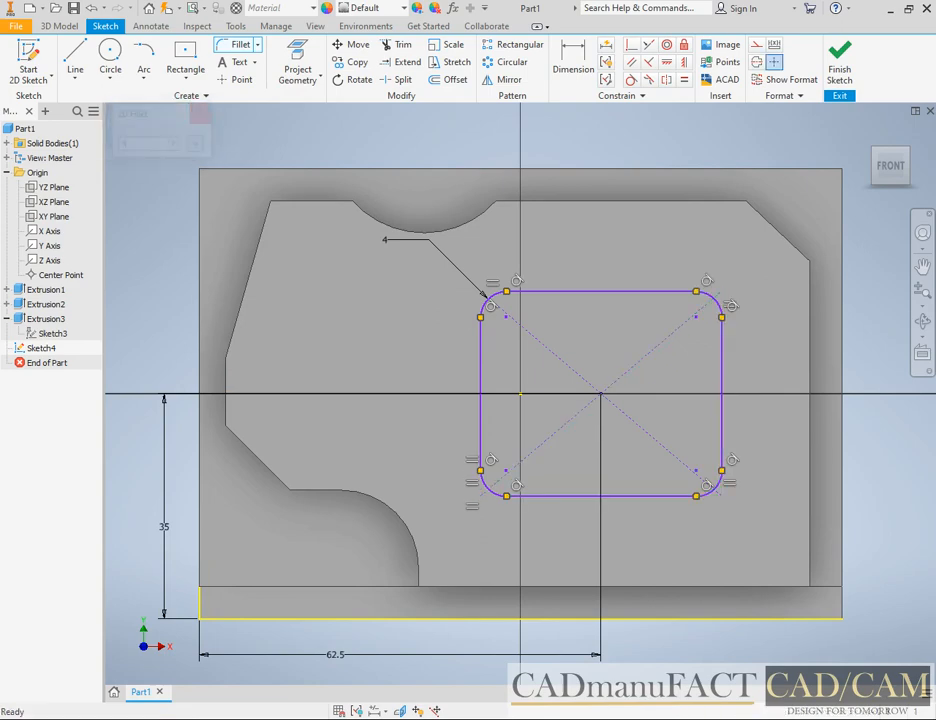
# Check the pocket depth in the part drawing and extrude the rounded rectangle as a 6 mm cut
pyautogui.hotkey('alt', 'Tab')
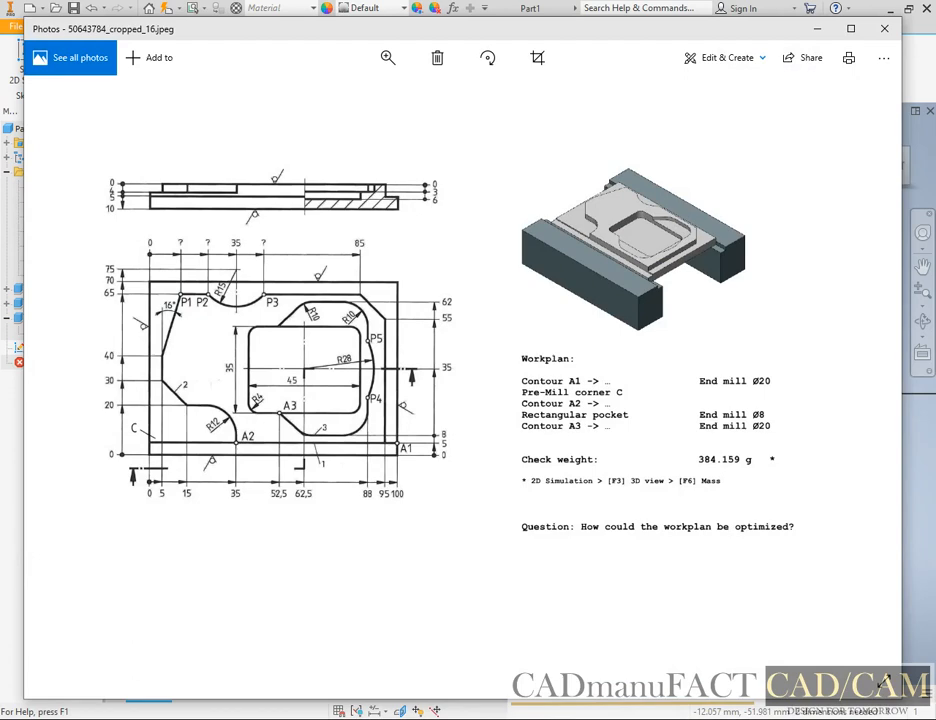
pyautogui.hotkey('alt', 'Tab')
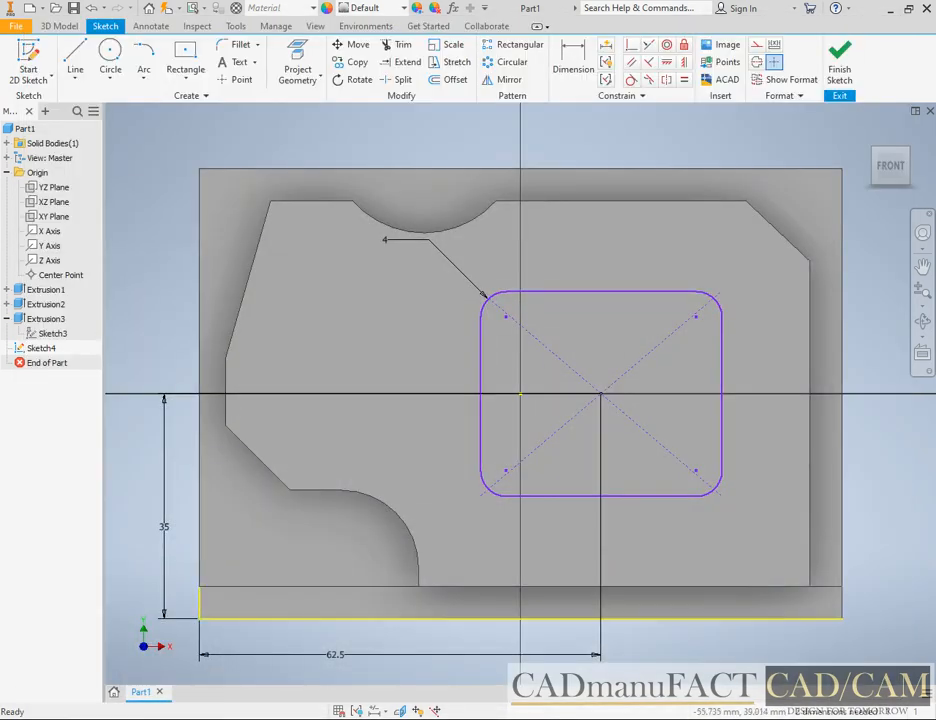
pyautogui.press('e')
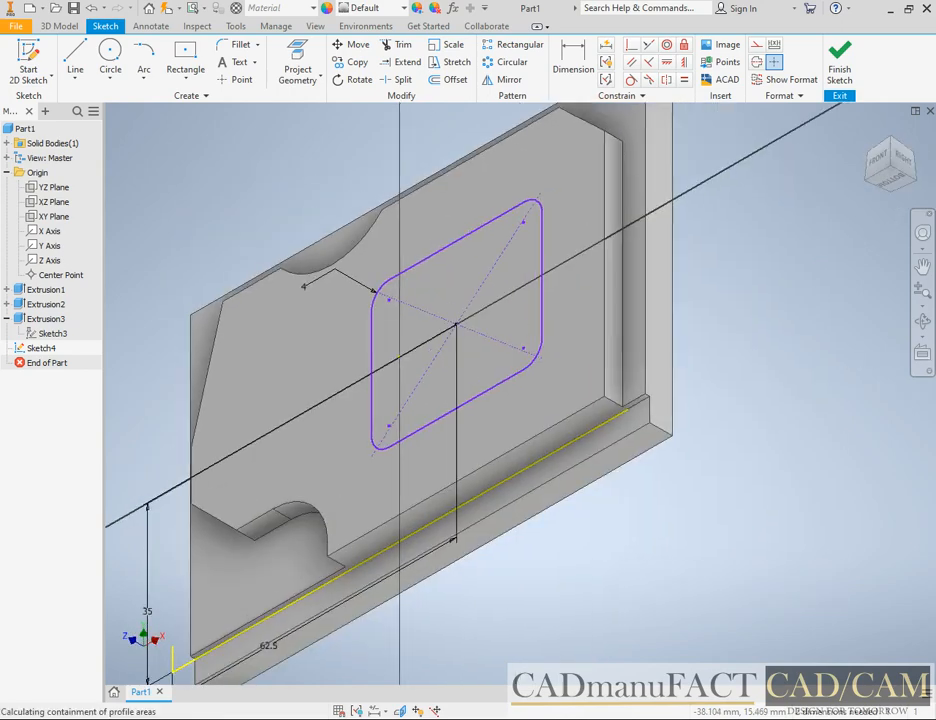
pyautogui.click(225, 290)
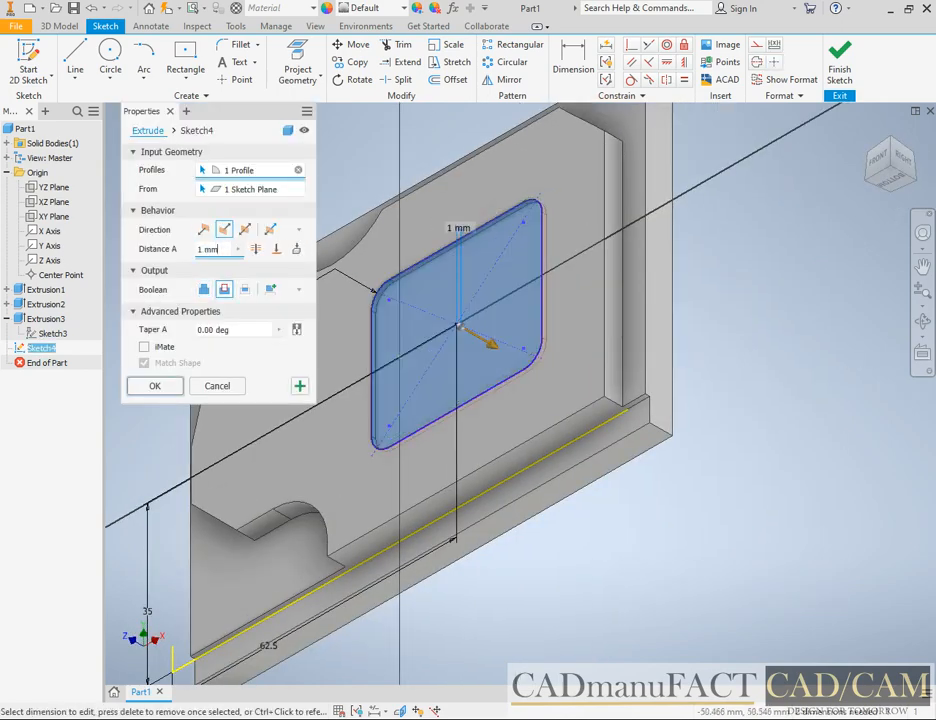
pyautogui.write('6')
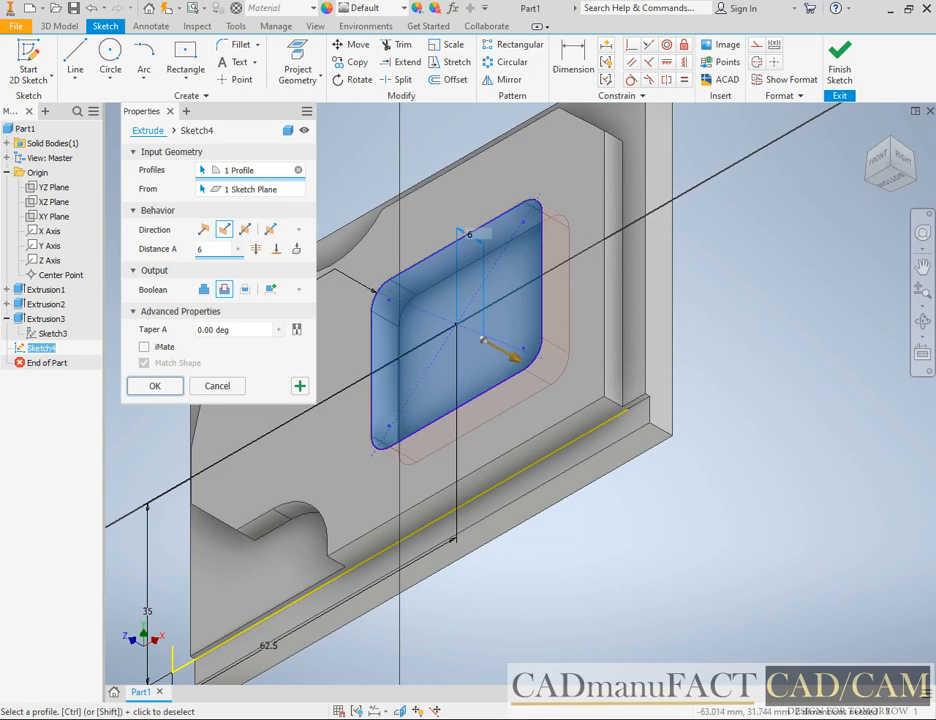
pyautogui.press('Return')
# Start a new sketch facing the plate's front view and project the rounded rectangular pocket's outline into it
pyautogui.click(541, 203)
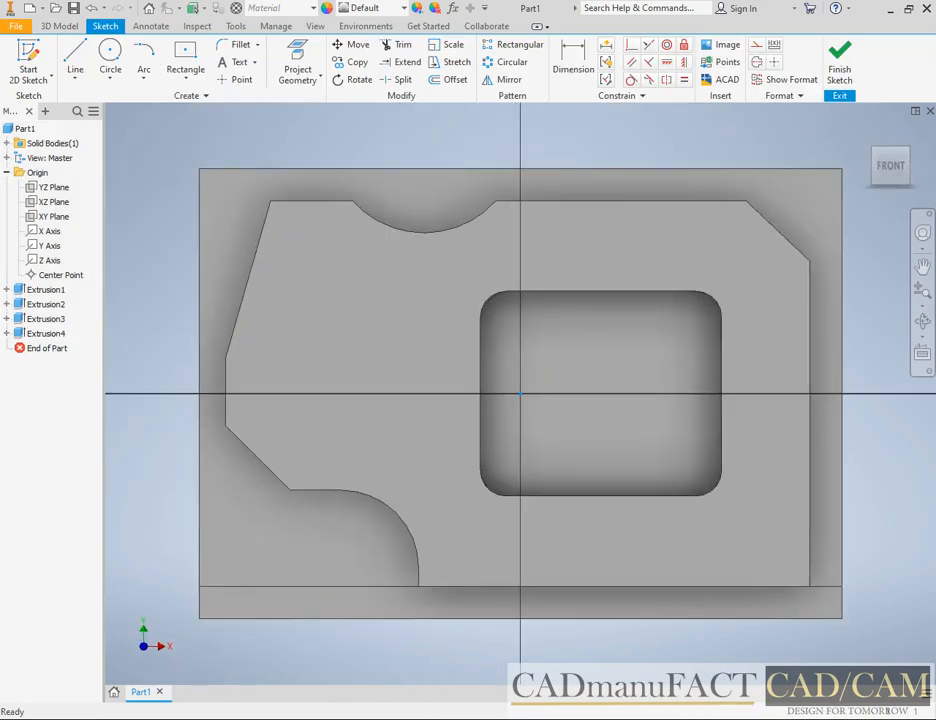
pyautogui.press('p')
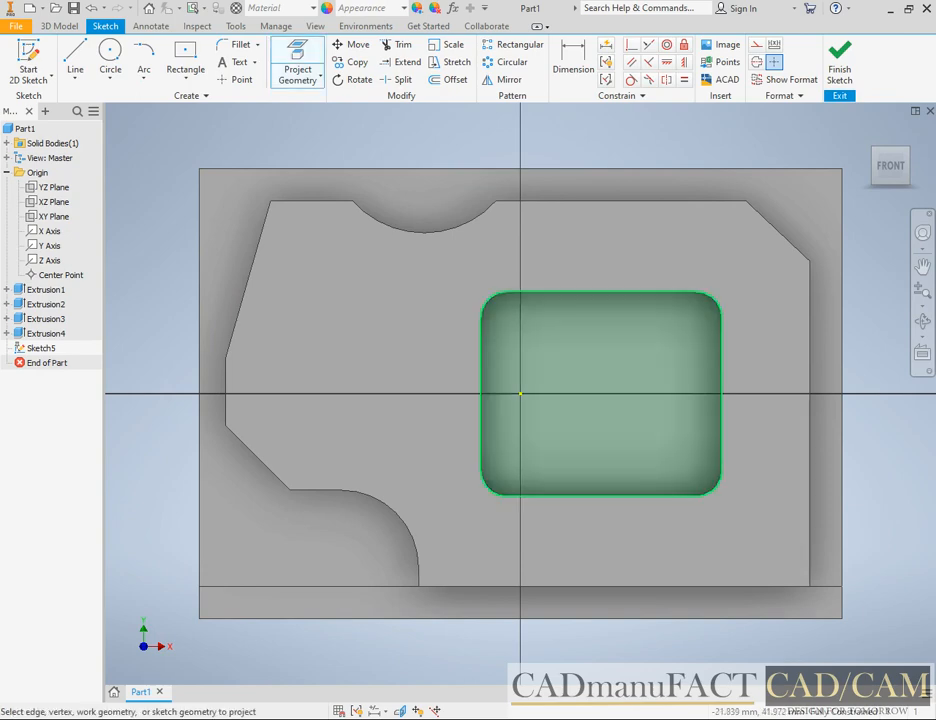
pyautogui.click(584, 320)
# Following the part drawing, draw a slanted line about 14 mm from the pocket's upper edge, a horizontal line about 17 mm and a short downward line
pyautogui.click(76, 54)
pyautogui.hotkey('alt', 'Tab')
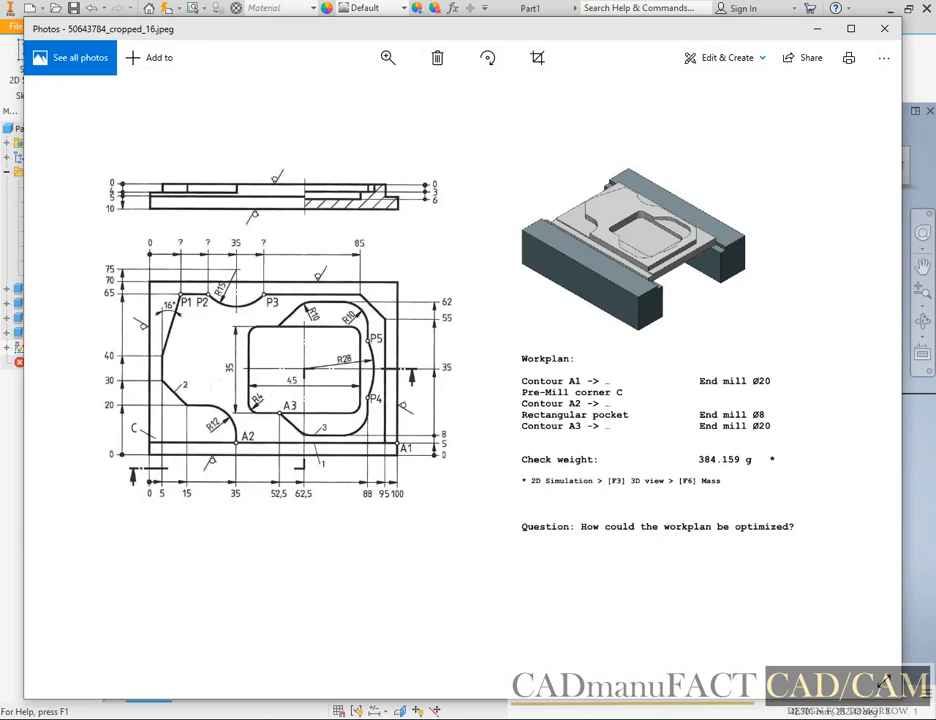
pyautogui.hotkey('alt', 'Tab')
pyautogui.hotkey('alt', 'Tab')
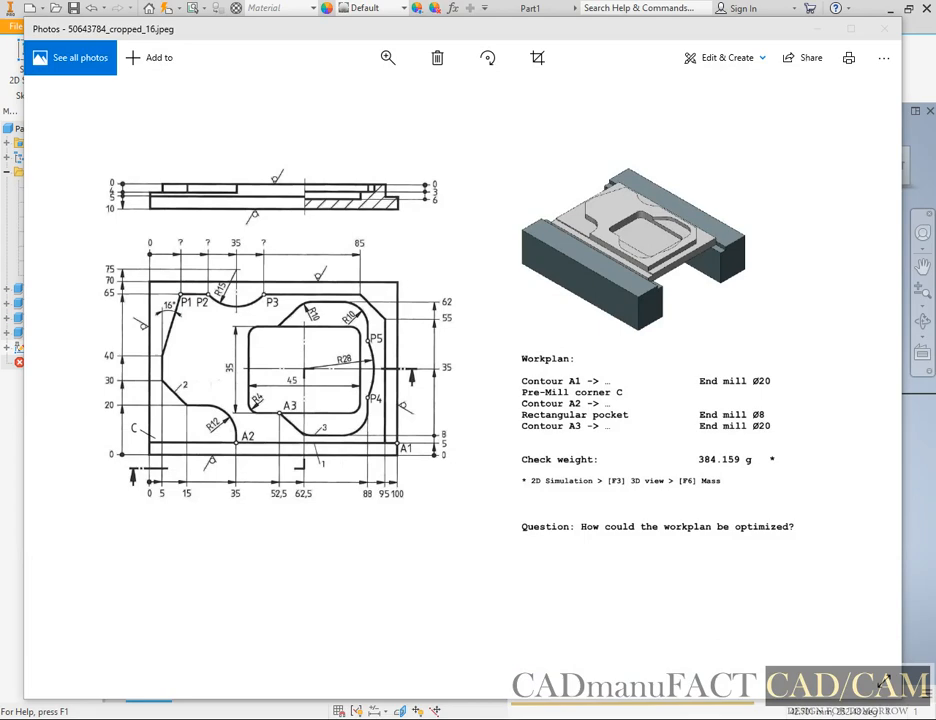
pyautogui.hotkey('alt', 'Tab')
pyautogui.click(520, 394)
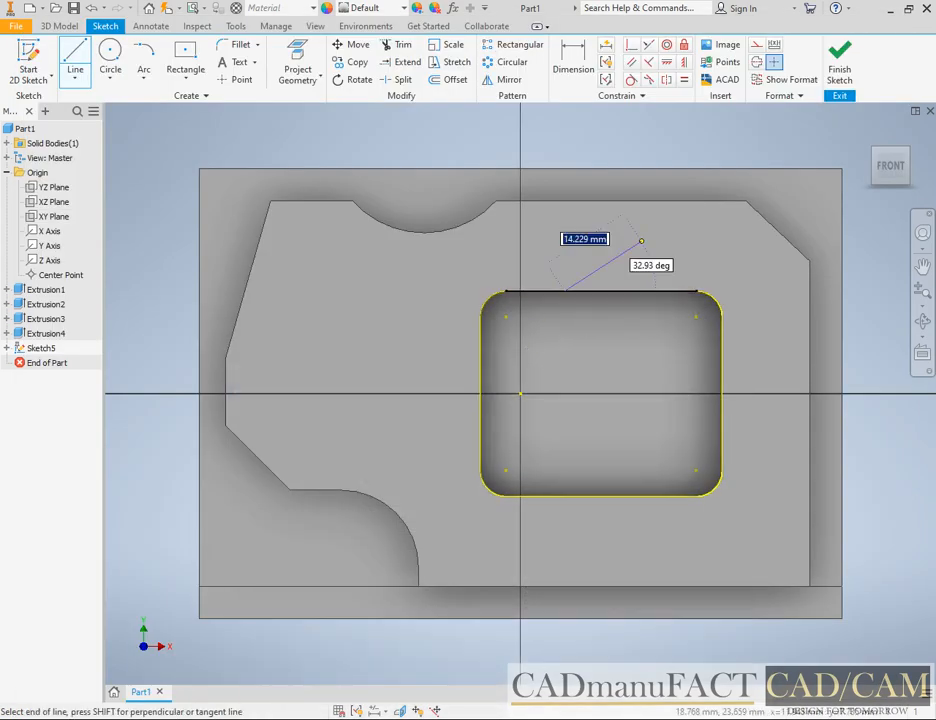
pyautogui.hotkey('alt', 'Tab')
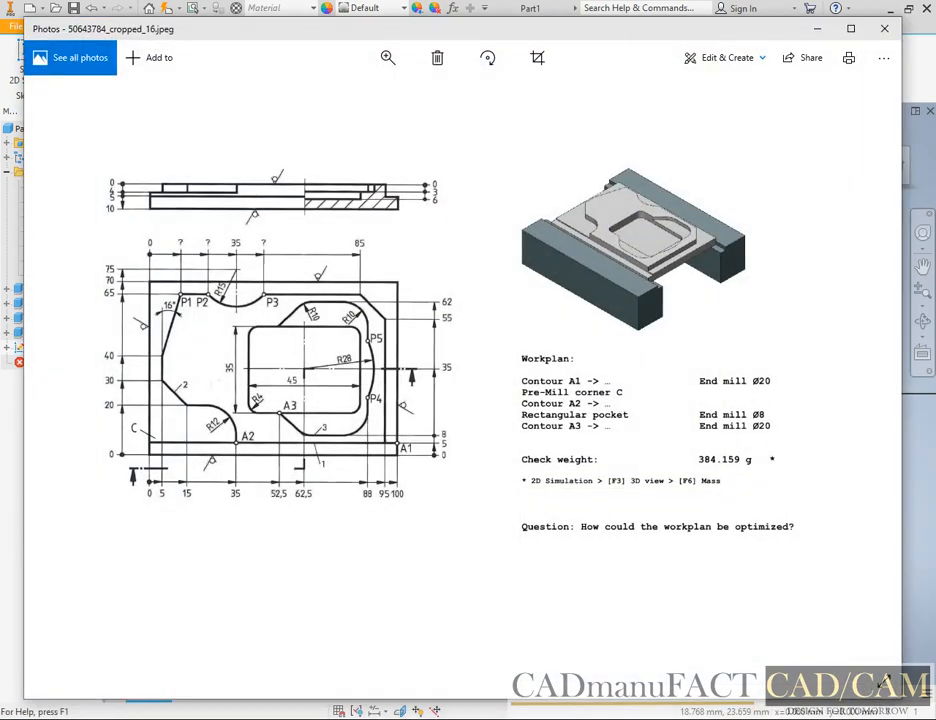
pyautogui.hotkey('alt', 'Tab')
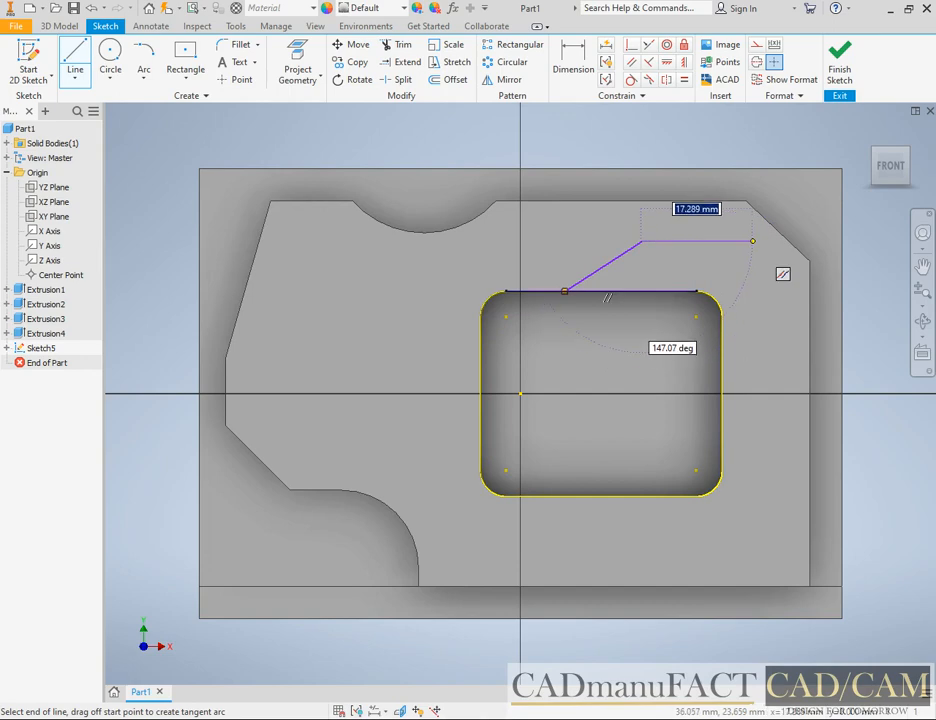
pyautogui.click(752, 241)
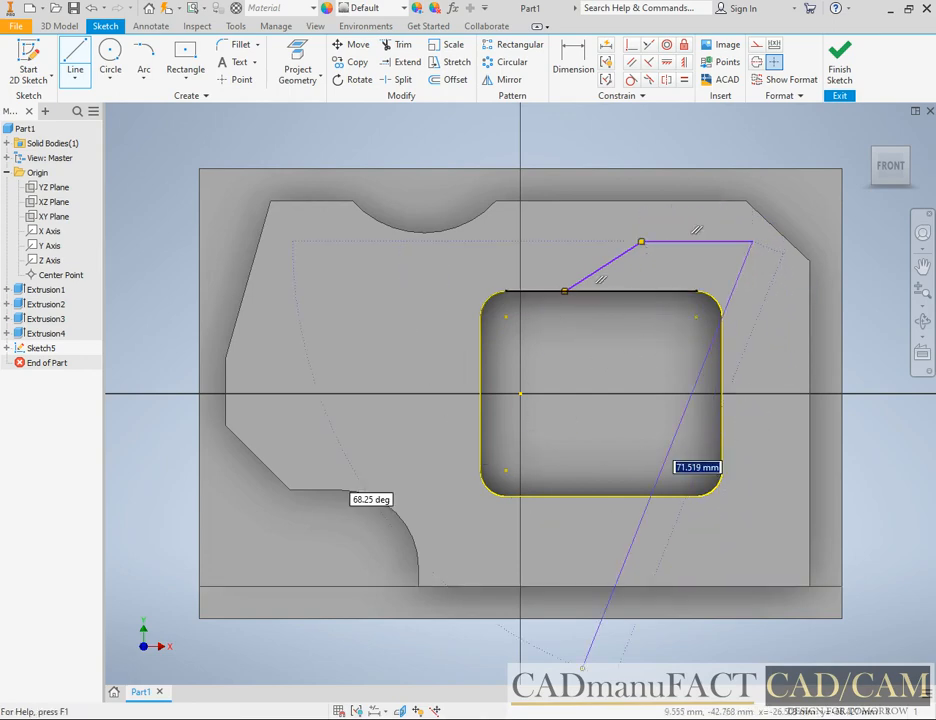
pyautogui.hotkey('alt', 'Tab')
pyautogui.hotkey('alt', 'Tab')
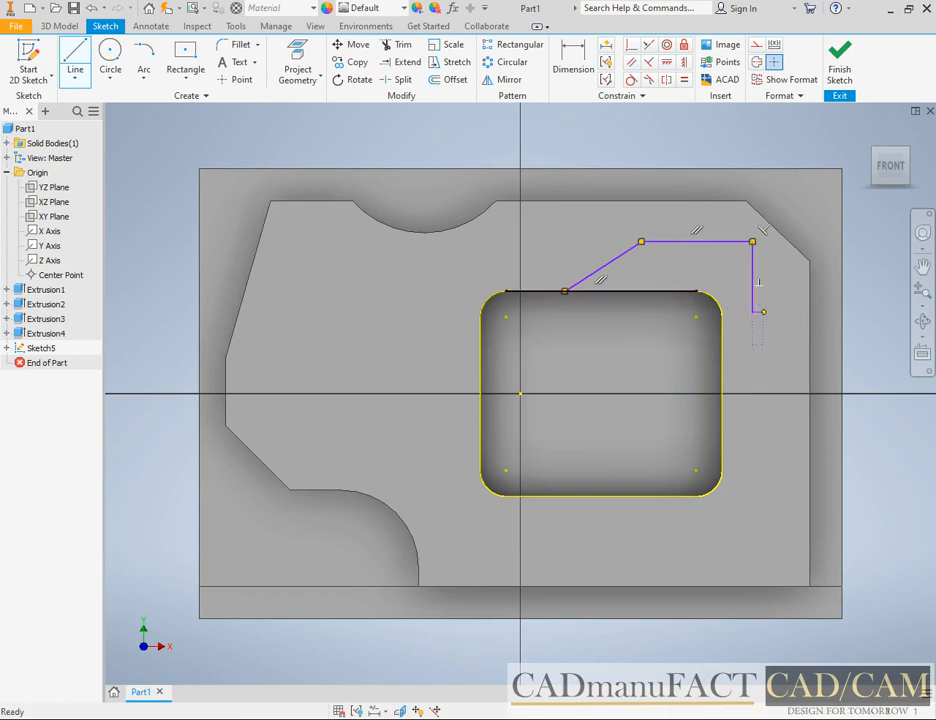
# Check the part drawing and dimension the slanted line 10 mm horizontally and 10 mm vertically
pyautogui.hotkey('alt', 'Tab')
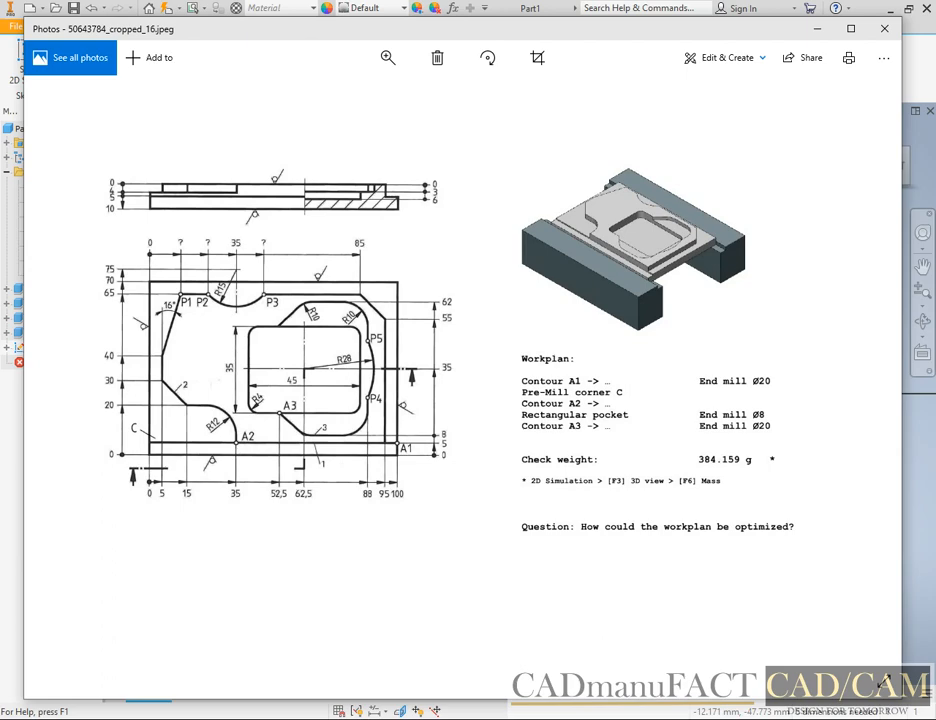
pyautogui.hotkey('alt', 'Tab')
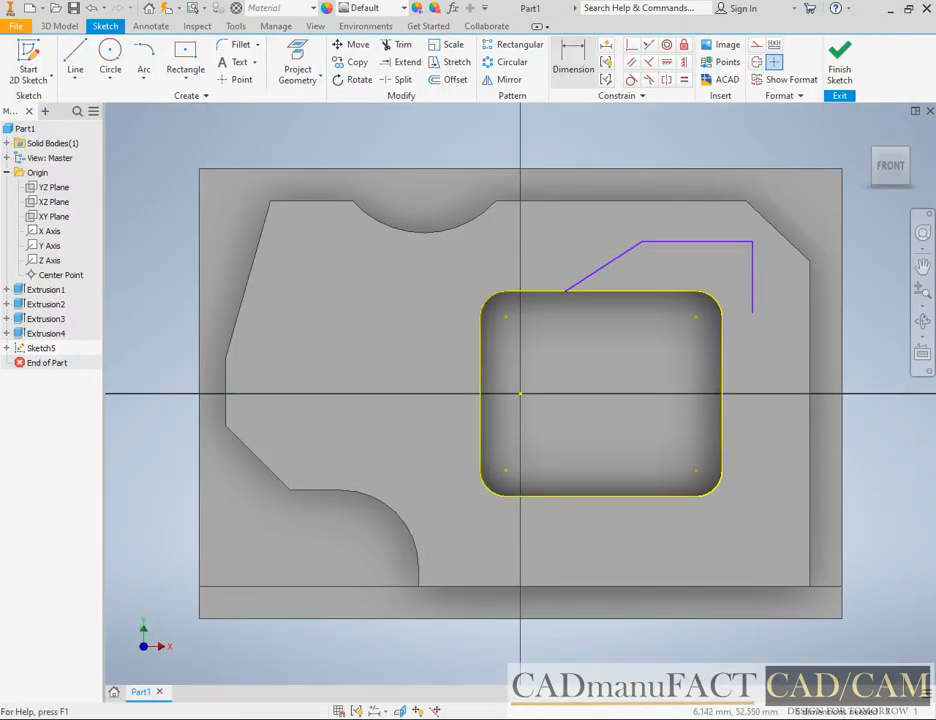
pyautogui.click(573, 60)
pyautogui.click(600, 266)
pyautogui.click(600, 150)
pyautogui.write('10')
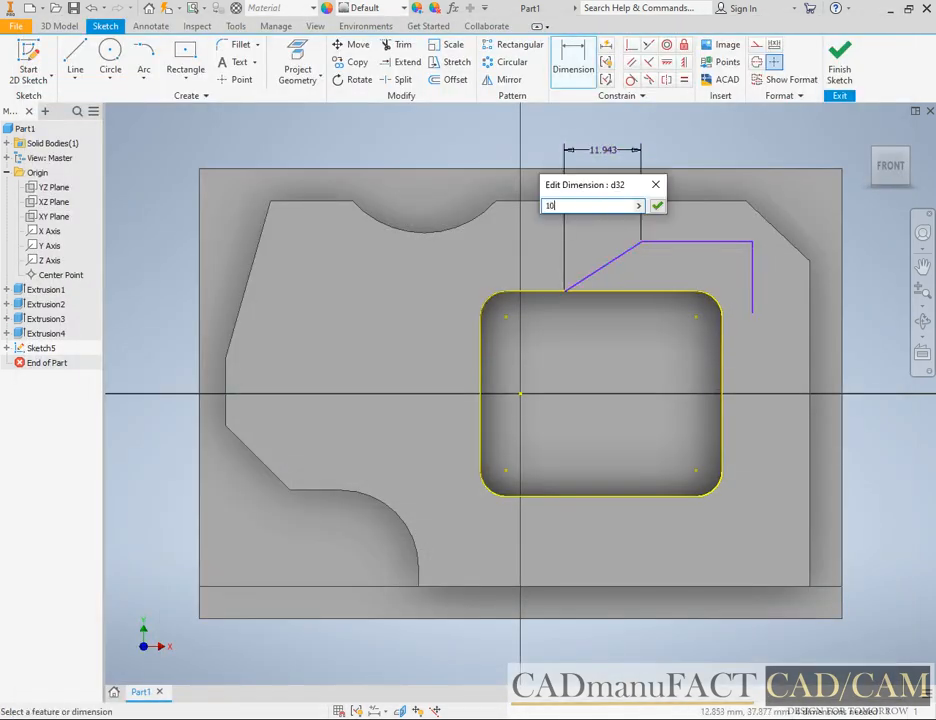
pyautogui.press('Return')
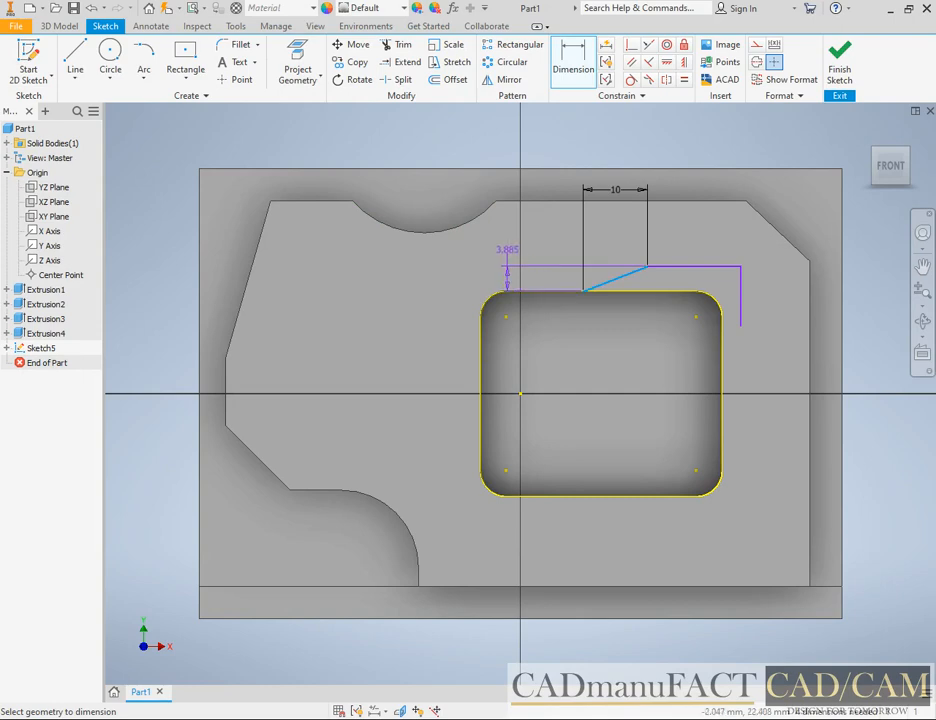
pyautogui.click(507, 256)
pyautogui.write('10')
pyautogui.press('Return')
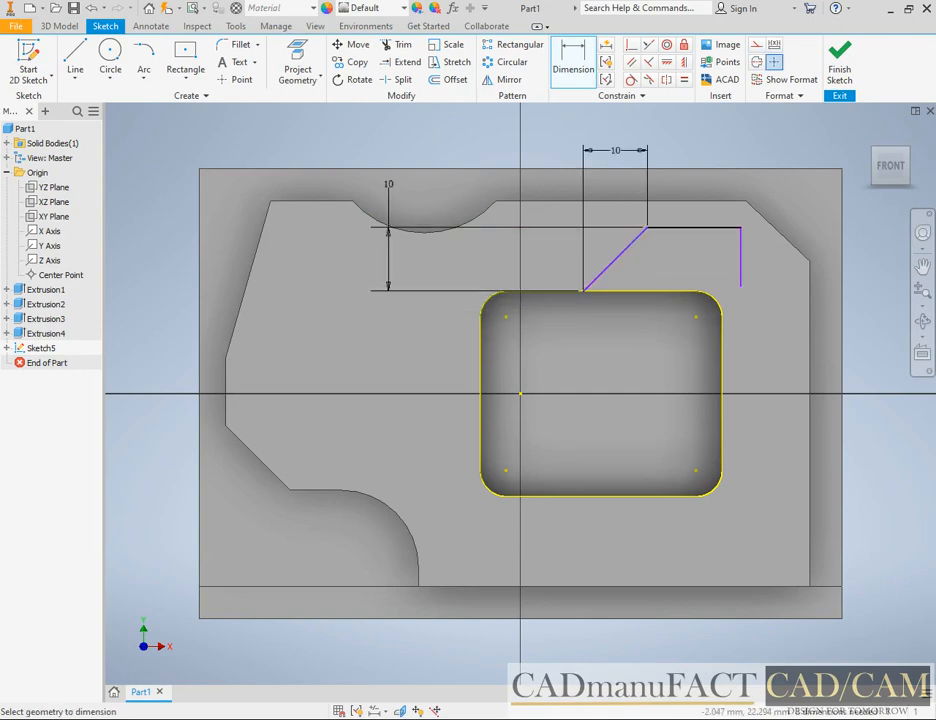
# Check the corner radius in the part drawing and fillet the corner between the slanted and horizontal lines with 10 mm
pyautogui.hotkey('alt', 'Tab')
pyautogui.hotkey('alt', 'Tab')
pyautogui.click(236, 44)
pyautogui.write('20')
pyautogui.write('10')
pyautogui.click(634, 240)
pyautogui.click(665, 229)
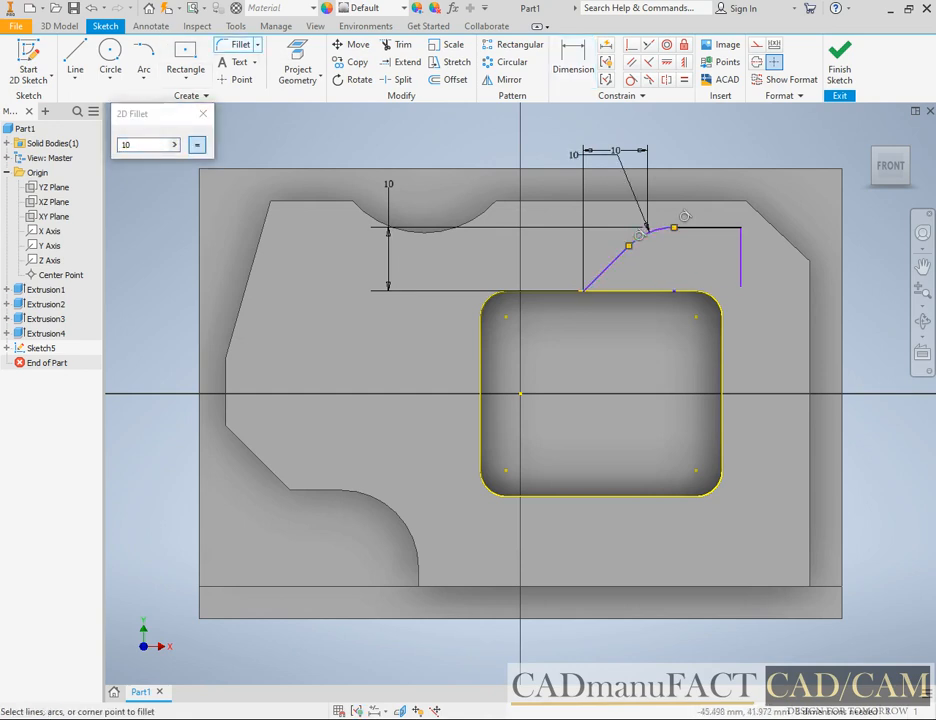
pyautogui.click(203, 114)
# Check the part drawing and dimension the contour's vertical line 88 mm from the plate's left edge
pyautogui.click(447, 719)
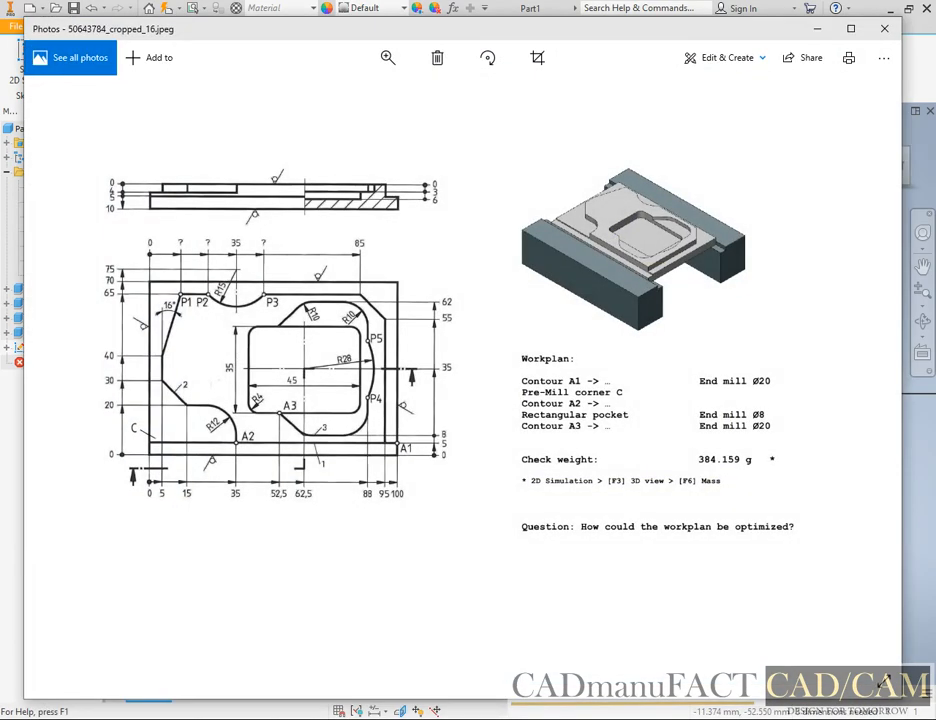
pyautogui.click(447, 719)
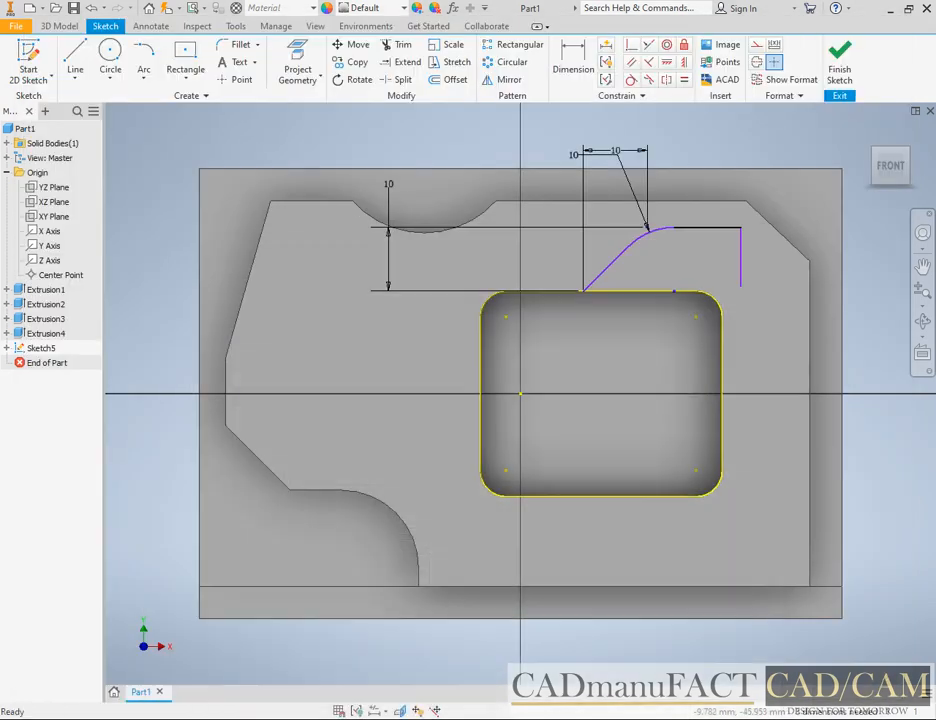
pyautogui.click(573, 58)
pyautogui.click(741, 261)
pyautogui.click(200, 557)
pyautogui.click(362, 652)
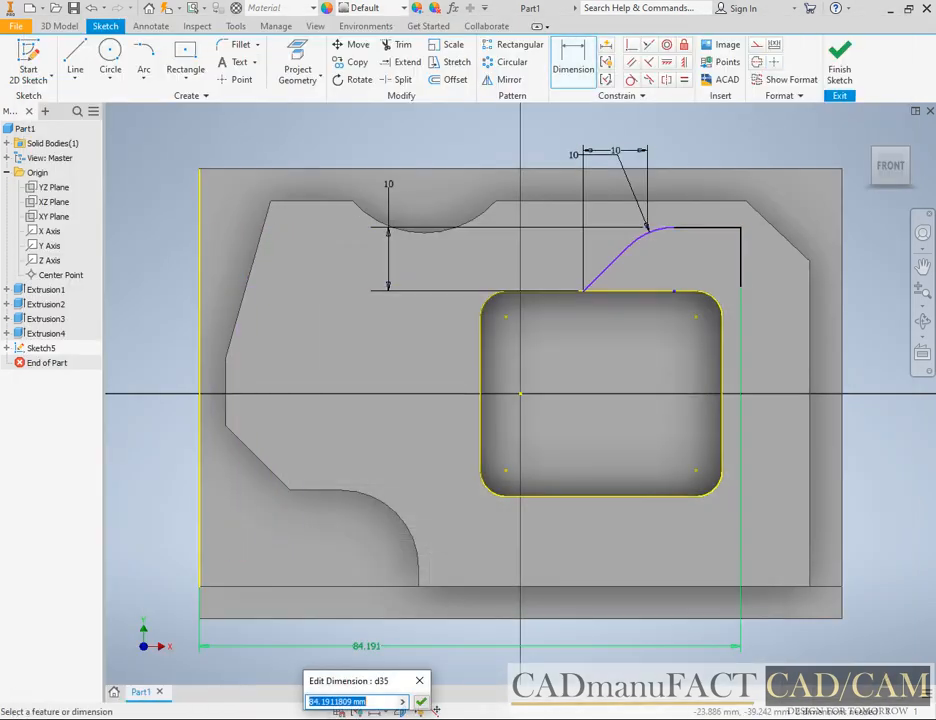
pyautogui.write('88')
pyautogui.press('Return')
# Check the part drawing and fillet the contour's upper right corner with 10 mm
pyautogui.click(447, 719)
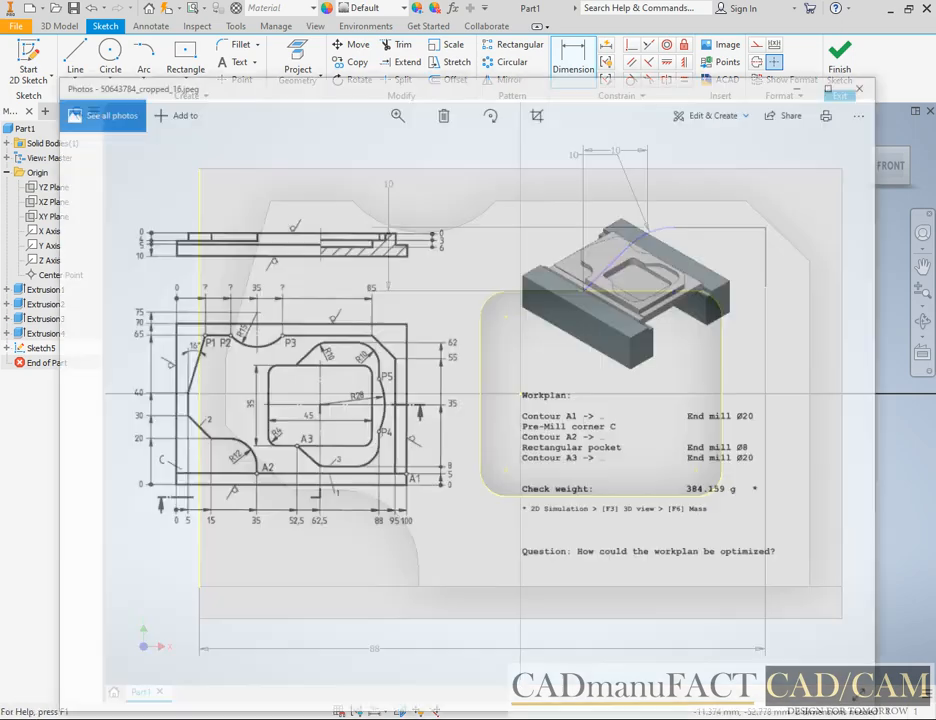
pyautogui.click(447, 719)
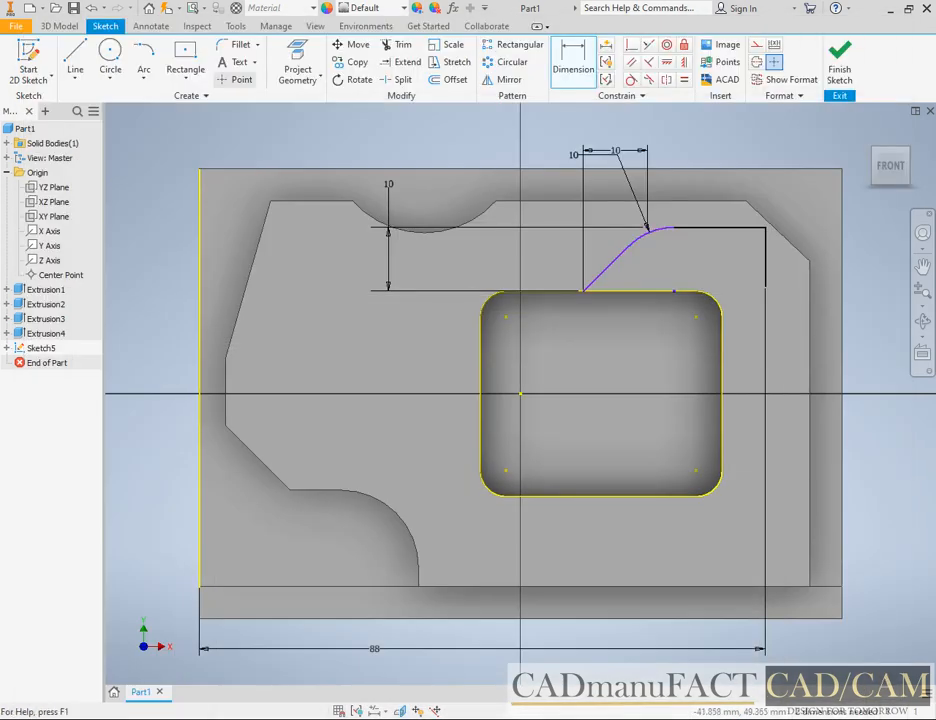
pyautogui.click(240, 44)
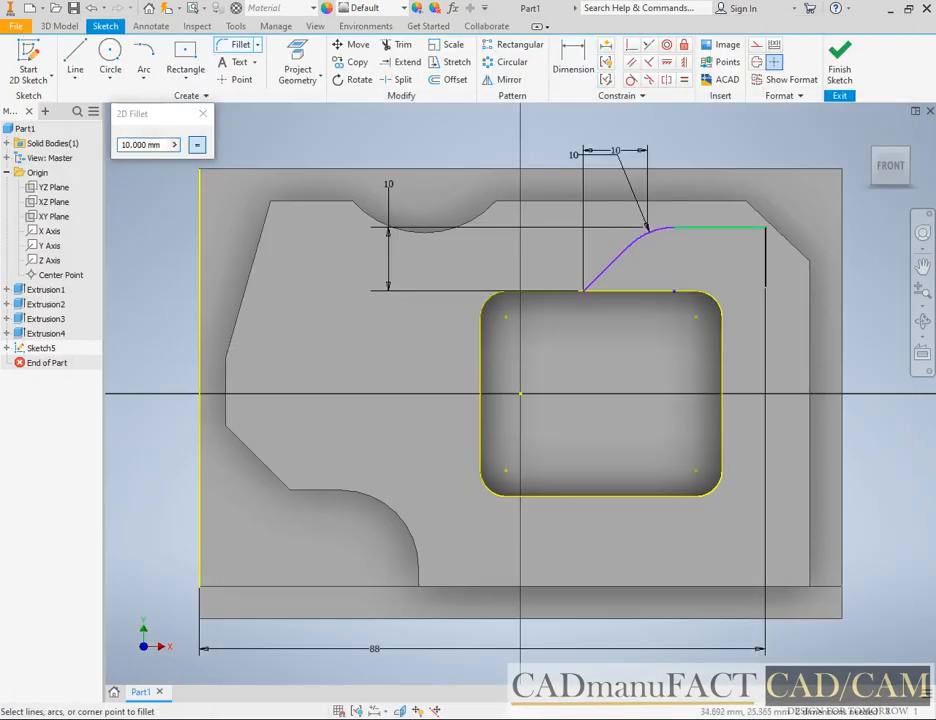
pyautogui.click(765, 245)
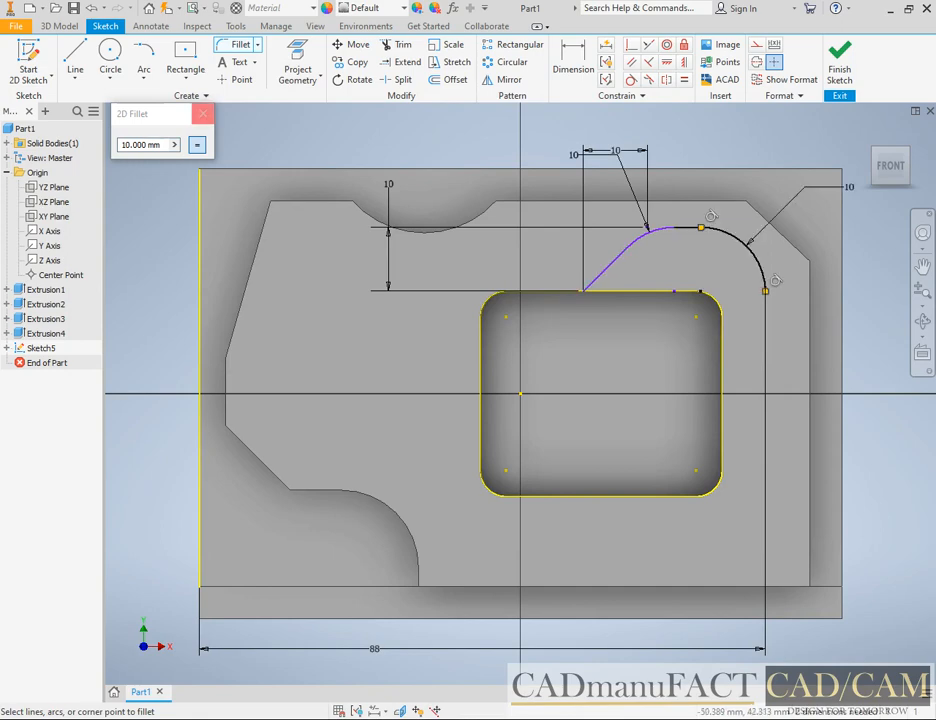
pyautogui.click(203, 114)
# Check the part drawing and draw a short vertical line downward from the end of the right fillet
pyautogui.moveTo(438, 719)
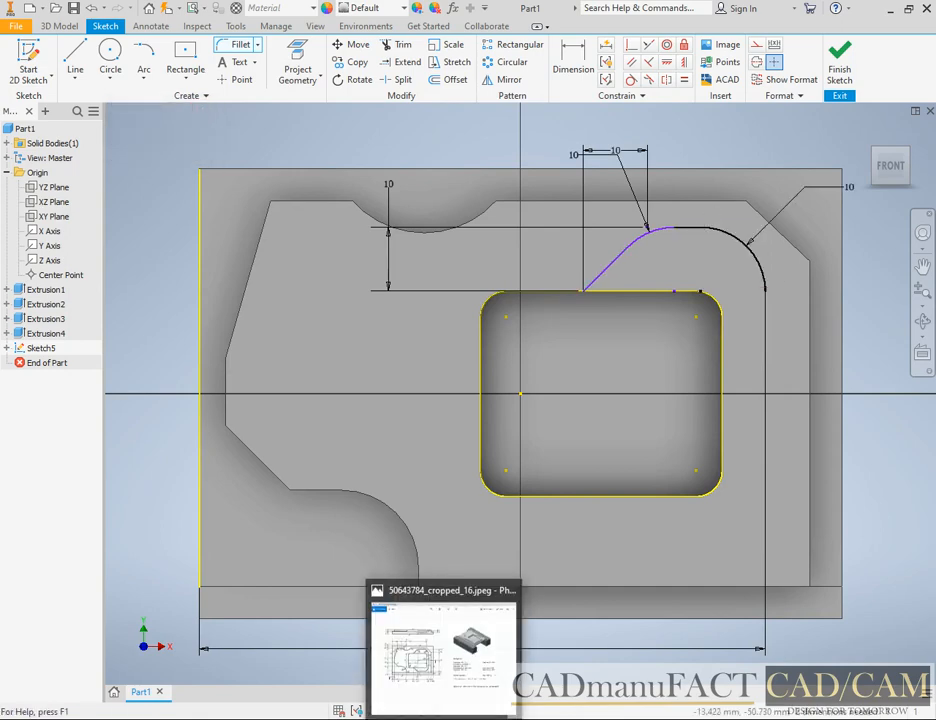
pyautogui.click(434, 667)
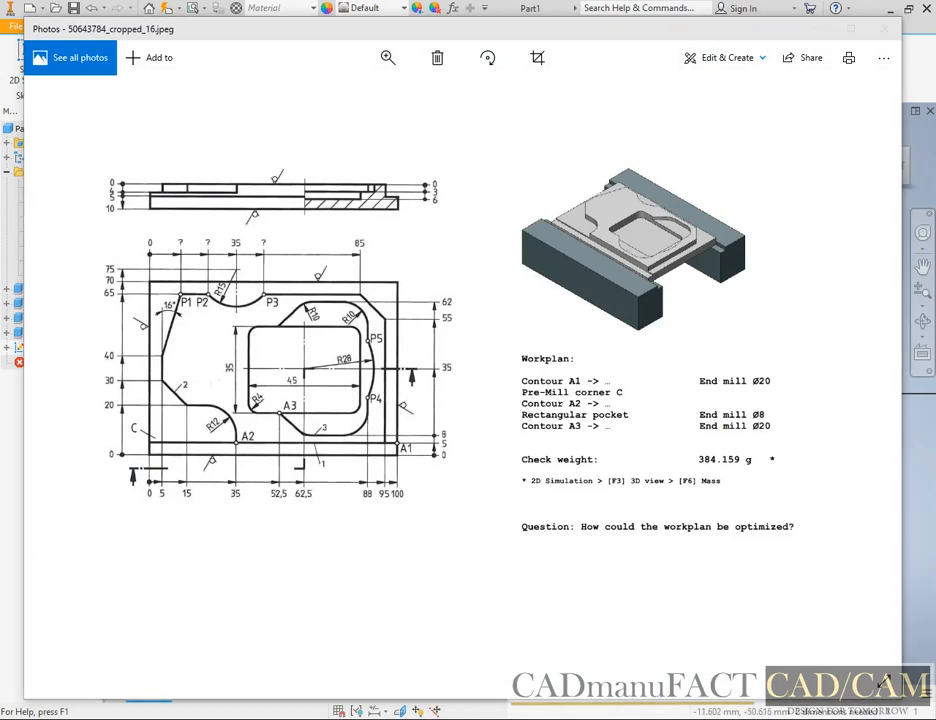
pyautogui.click(443, 719)
pyautogui.click(75, 60)
pyautogui.click(765, 290)
pyautogui.click(765, 332)
# Dimension the short vertical line below the right fillet and set its length to 5 mm
pyautogui.click(573, 60)
pyautogui.click(765, 311)
pyautogui.click(860, 313)
pyautogui.write('6')
pyautogui.press('Return')
pyautogui.click(858, 314)
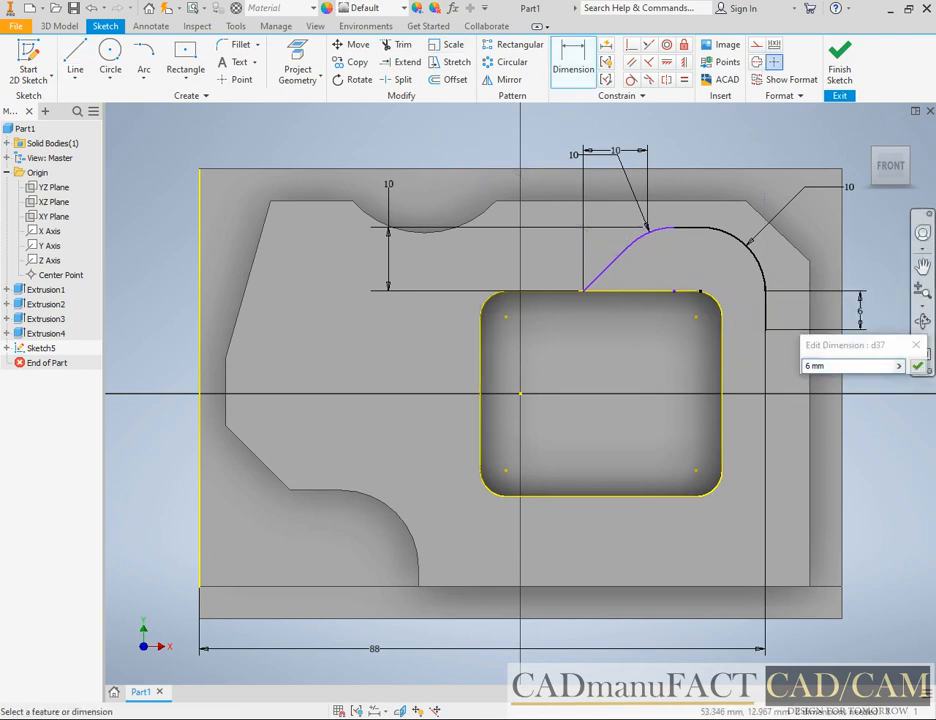
pyautogui.click(917, 366)
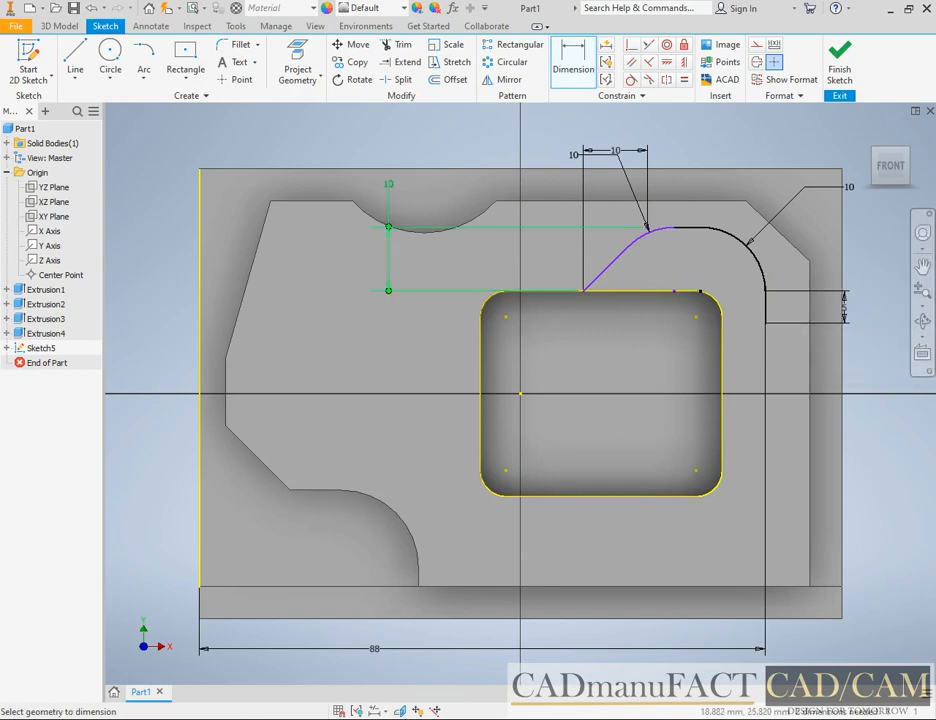
# Check the part drawing and dimension the slanted line's start point 52.5 mm from the plate's left edge
pyautogui.hotkey('alt', 'Tab')
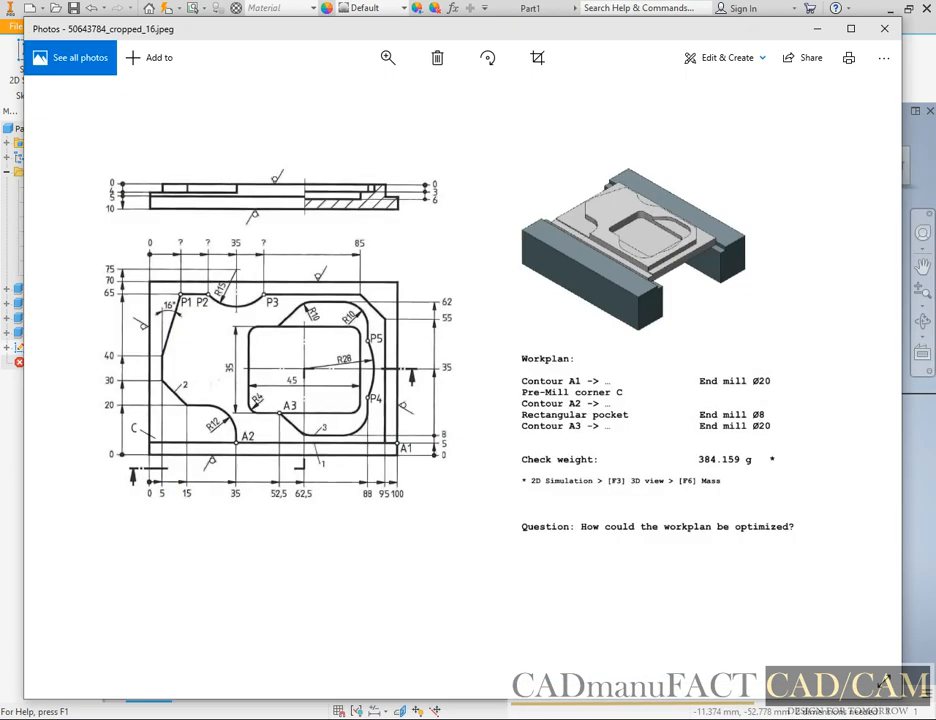
pyautogui.hotkey('alt', 'Tab')
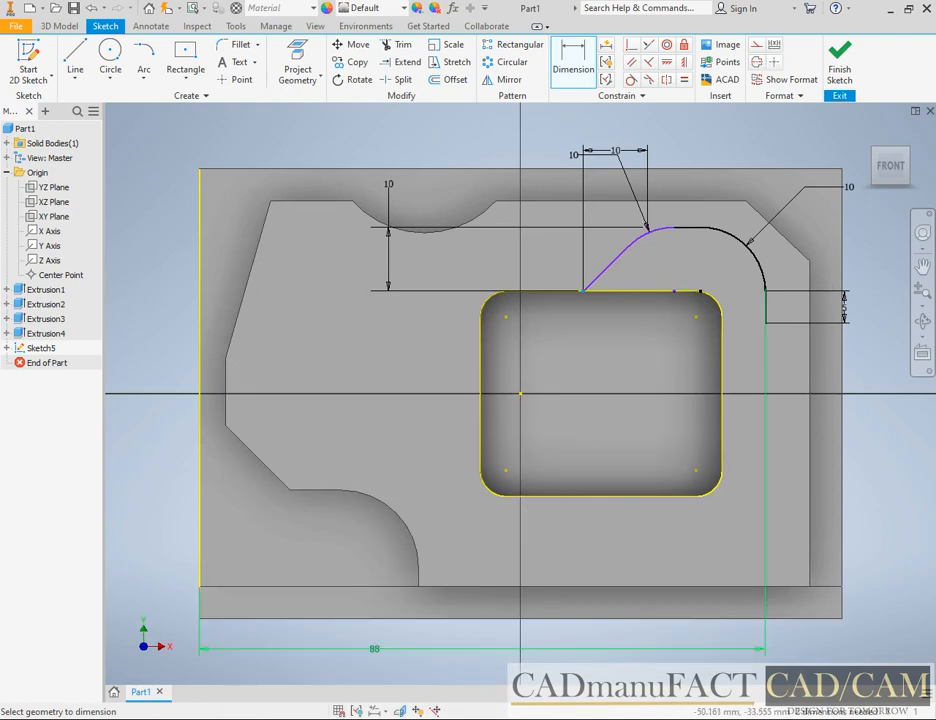
pyautogui.click(199, 573)
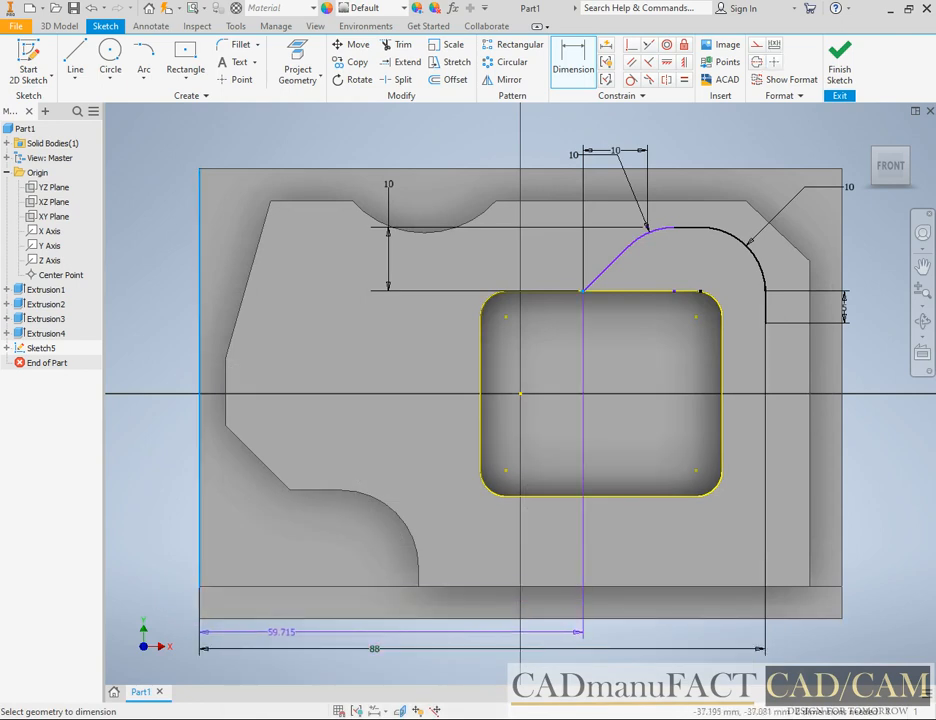
pyautogui.click(281, 632)
pyautogui.write('52.')
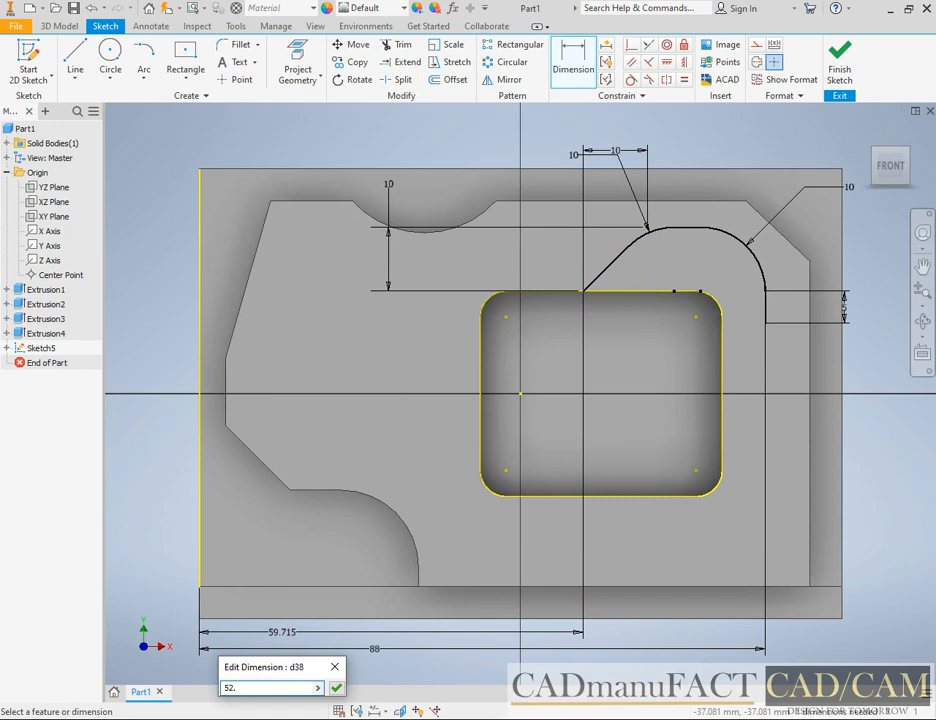
pyautogui.write('5')
pyautogui.press('Return')
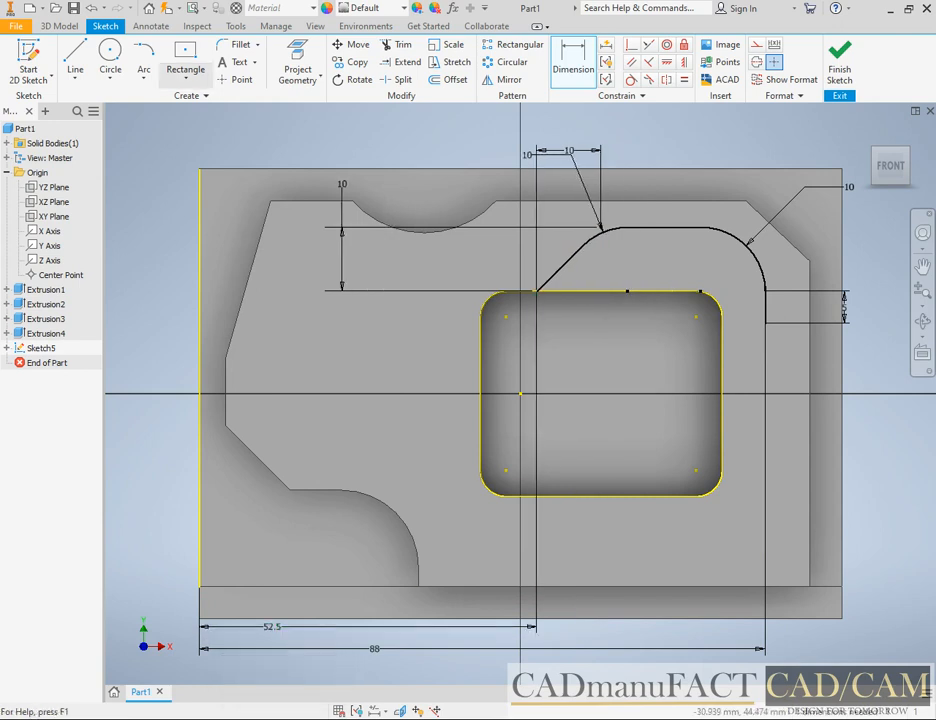
# Draw a horizontal construction line about 16 mm long from the origin toward the pocket's middle
pyautogui.click(75, 60)
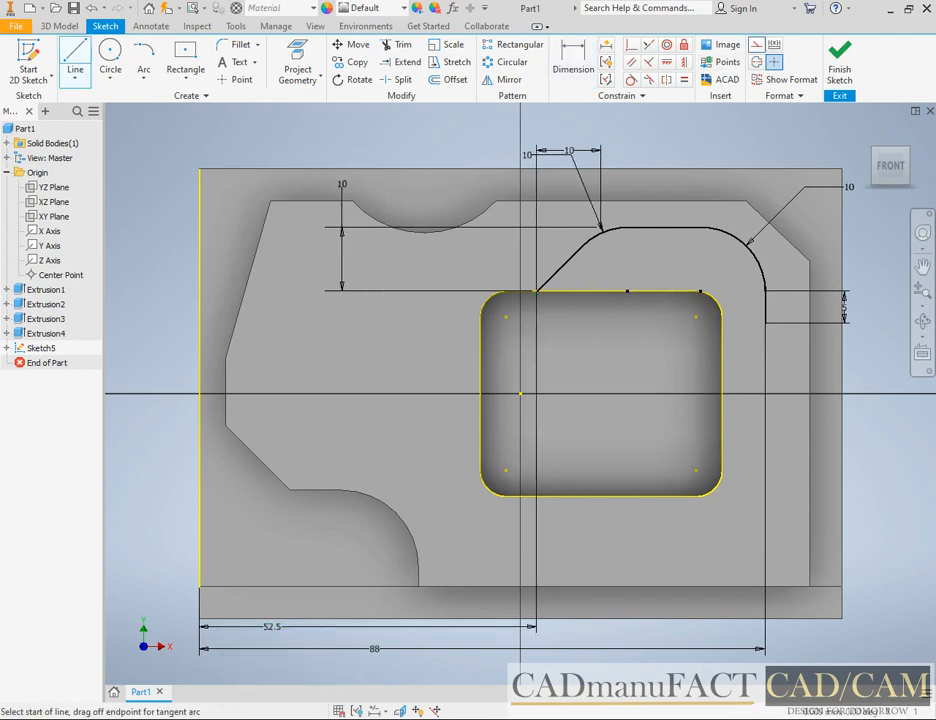
pyautogui.click(520, 393)
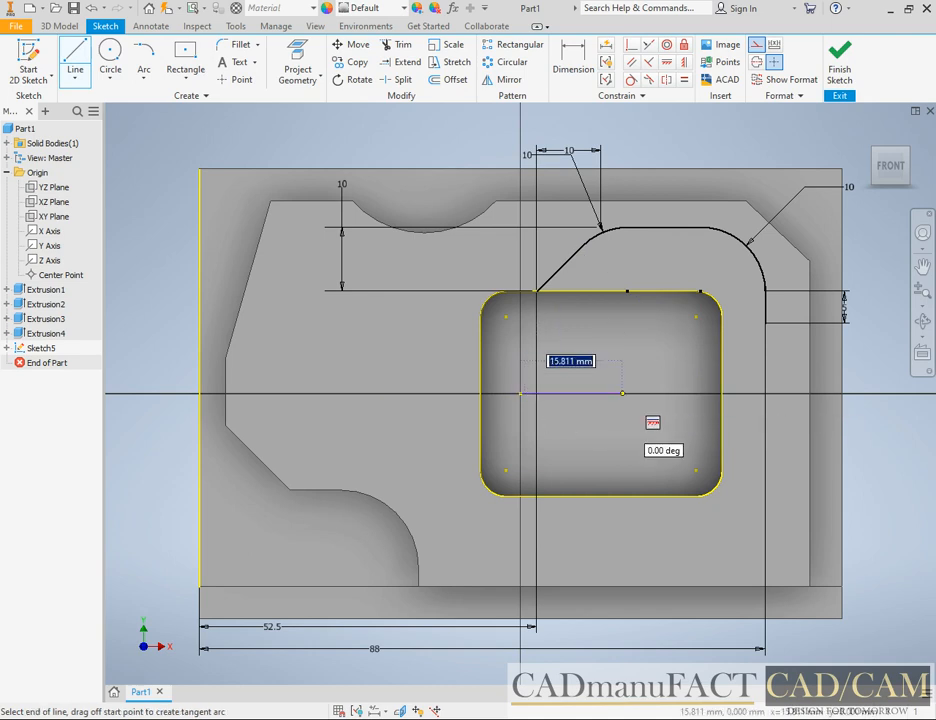
pyautogui.press('Escape')
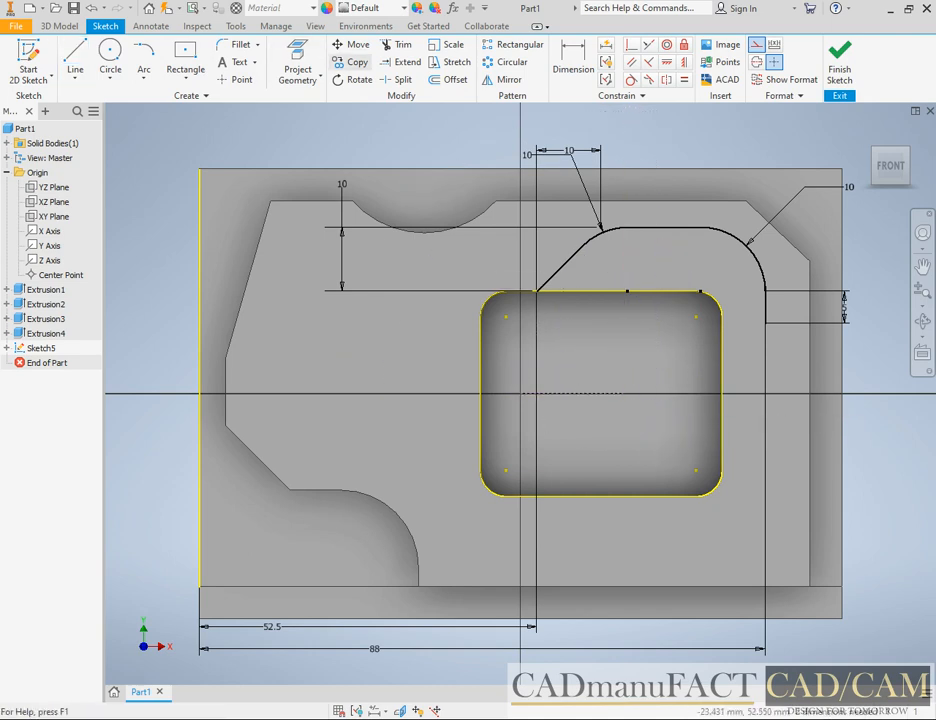
# Mirror the contour's slanted line, fillets, top line and short vertical line about the horizontal construction line
pyautogui.click(509, 79)
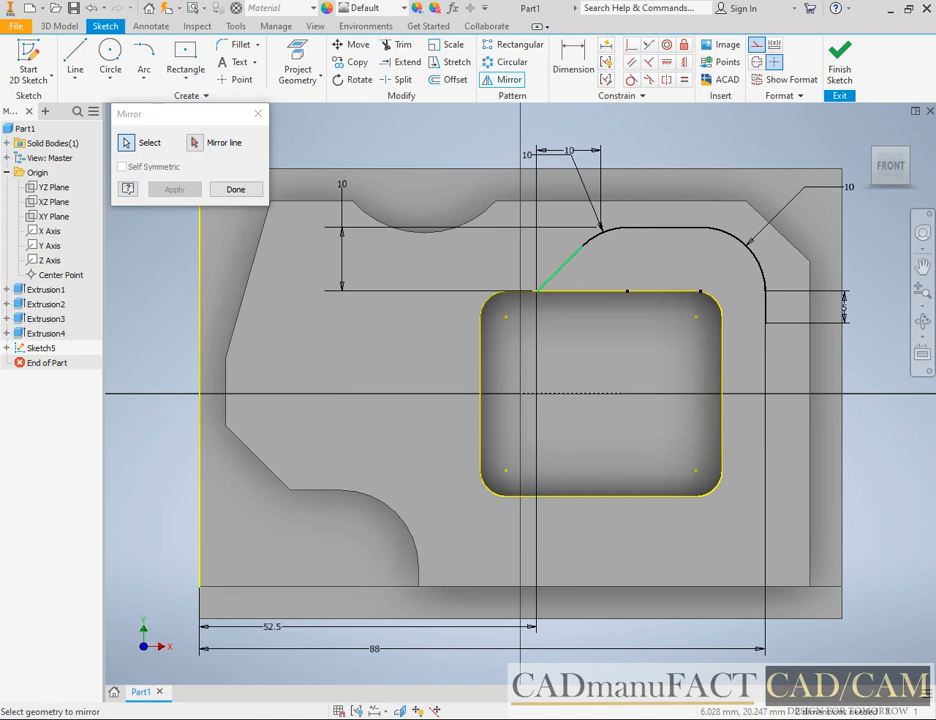
pyautogui.click(563, 264)
pyautogui.click(606, 231)
pyautogui.click(662, 228)
pyautogui.click(728, 236)
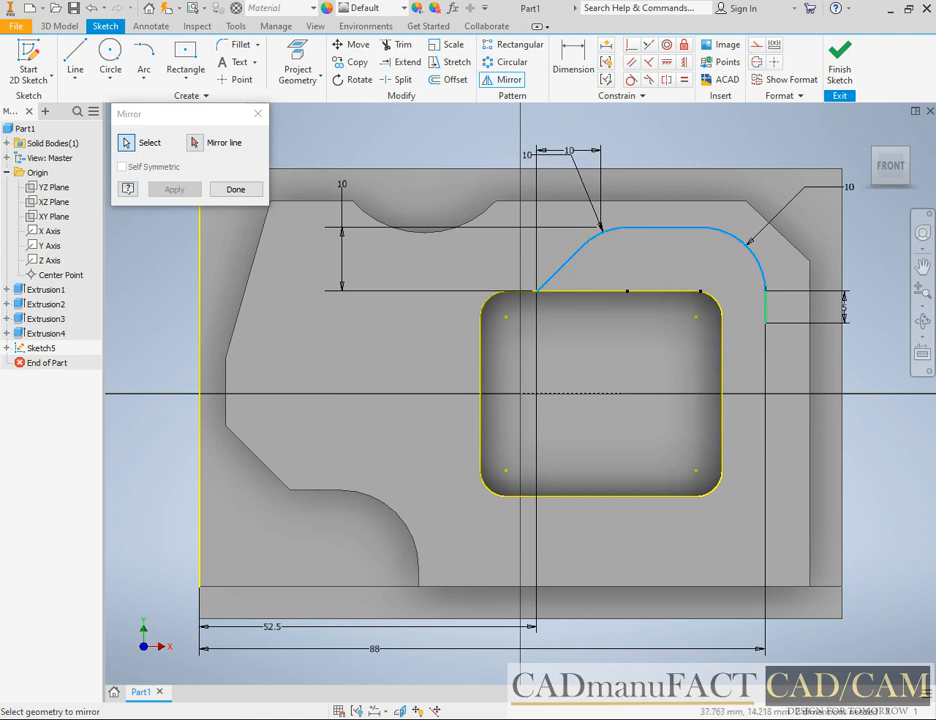
pyautogui.click(196, 143)
pyautogui.click(530, 393)
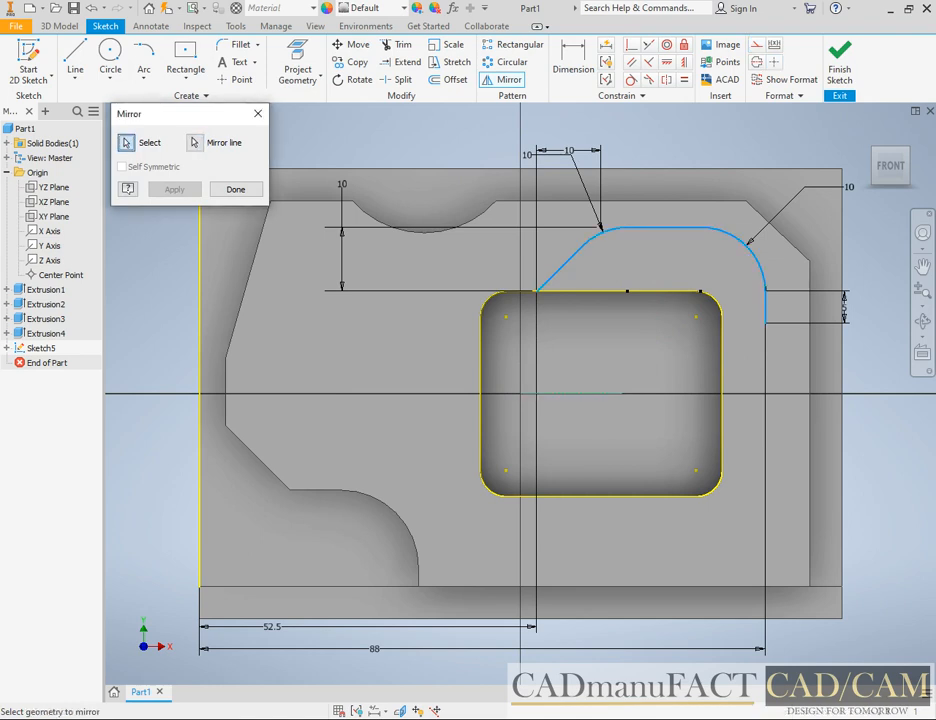
pyautogui.click(174, 189)
pyautogui.click(235, 189)
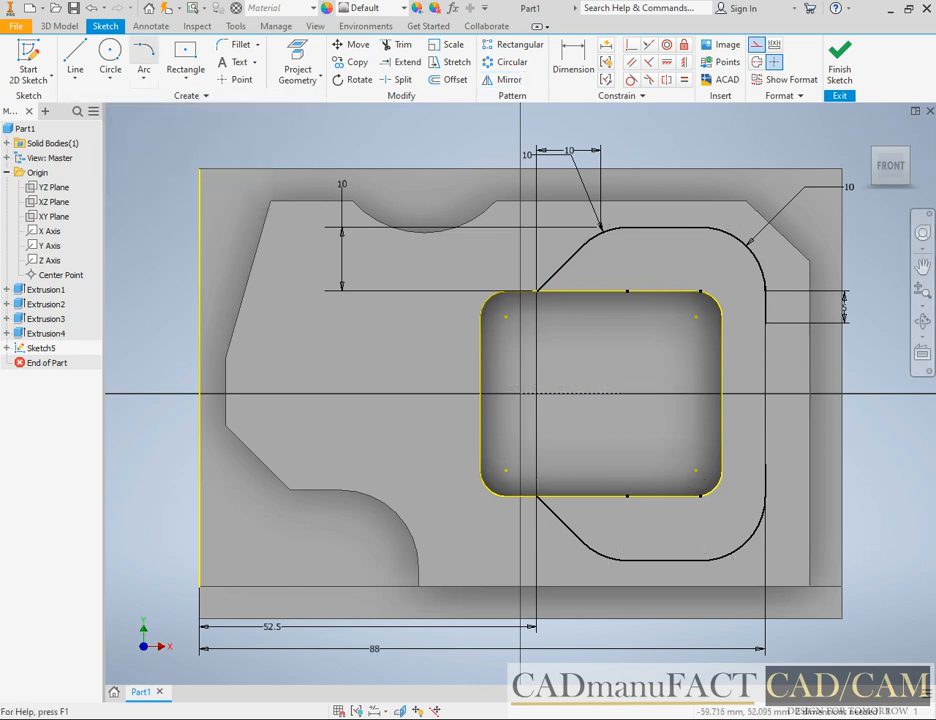
# Check the part drawing and draw an outward-bulging three-point arc between the free ends of the two short vertical lines
pyautogui.click(144, 77)
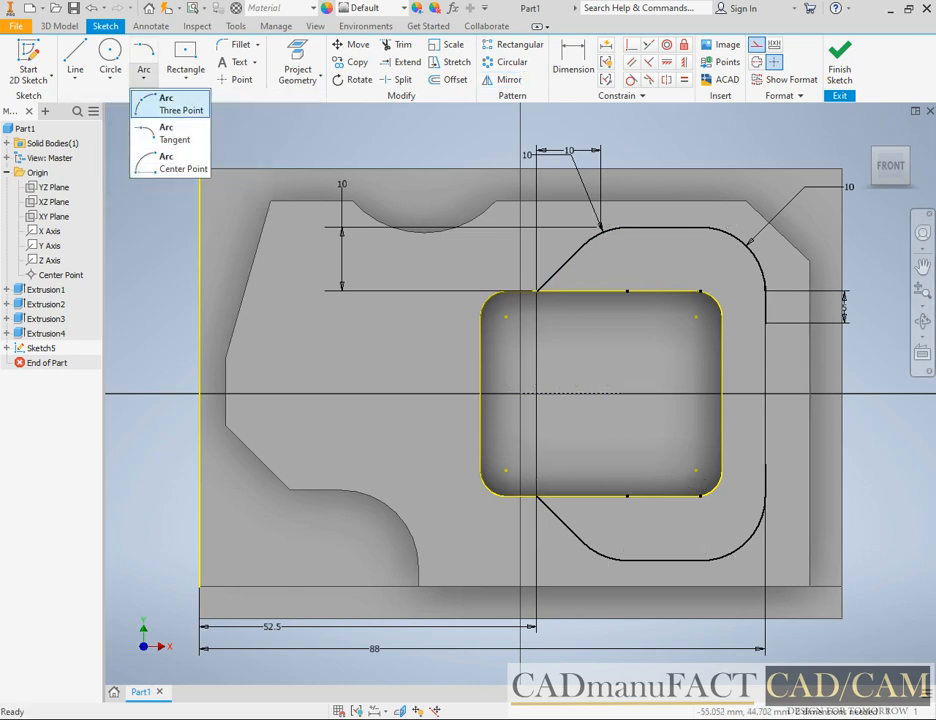
pyautogui.click(166, 106)
pyautogui.click(428, 718)
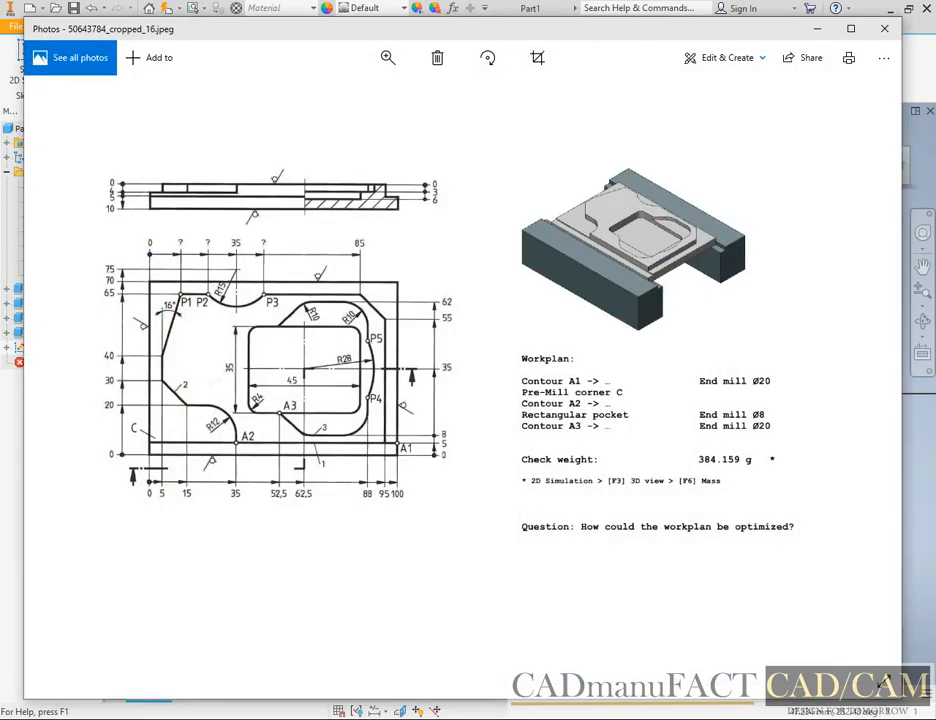
pyautogui.click(428, 718)
pyautogui.click(766, 323)
pyautogui.click(766, 464)
pyautogui.click(785, 393)
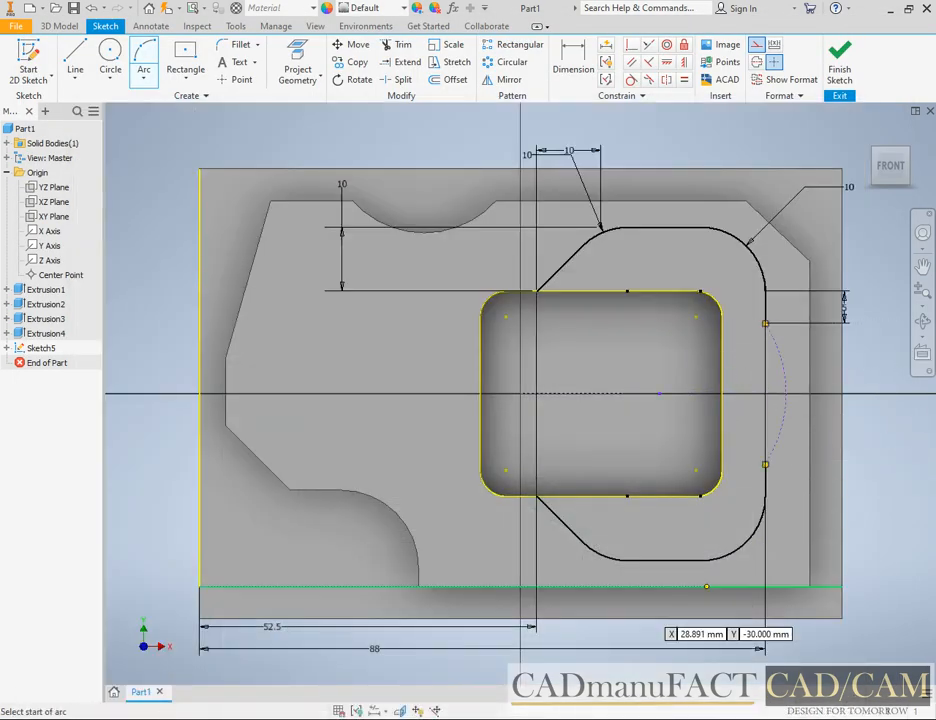
# Check the part drawing for the bulging arc's radius and dimension the arc to a 28 mm radius
pyautogui.click(428, 718)
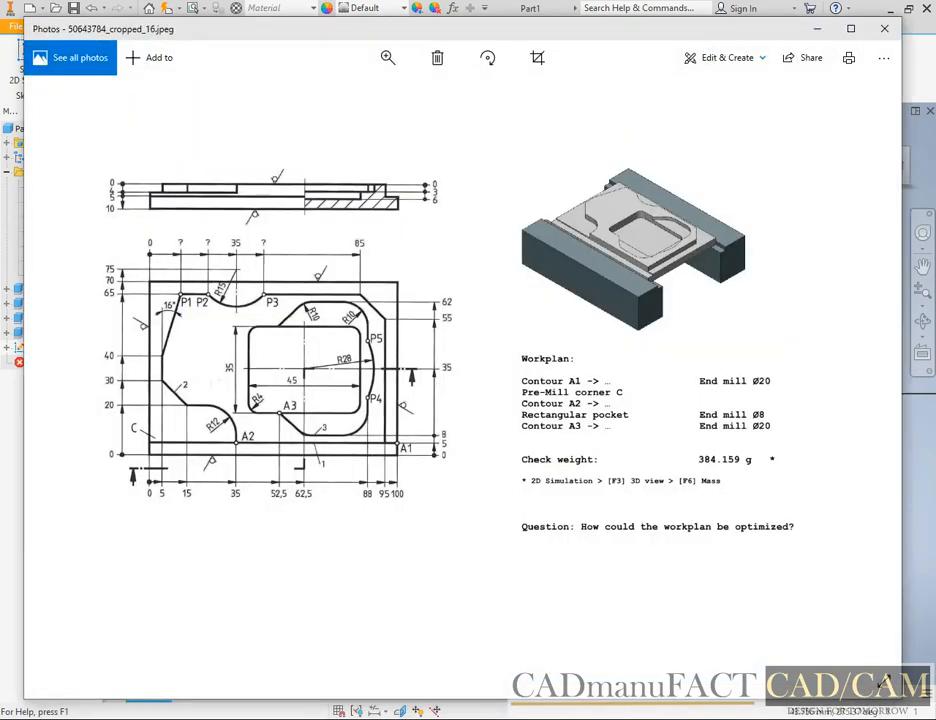
pyautogui.click(428, 718)
pyautogui.press('Escape')
pyautogui.click(779, 353)
pyautogui.click(573, 60)
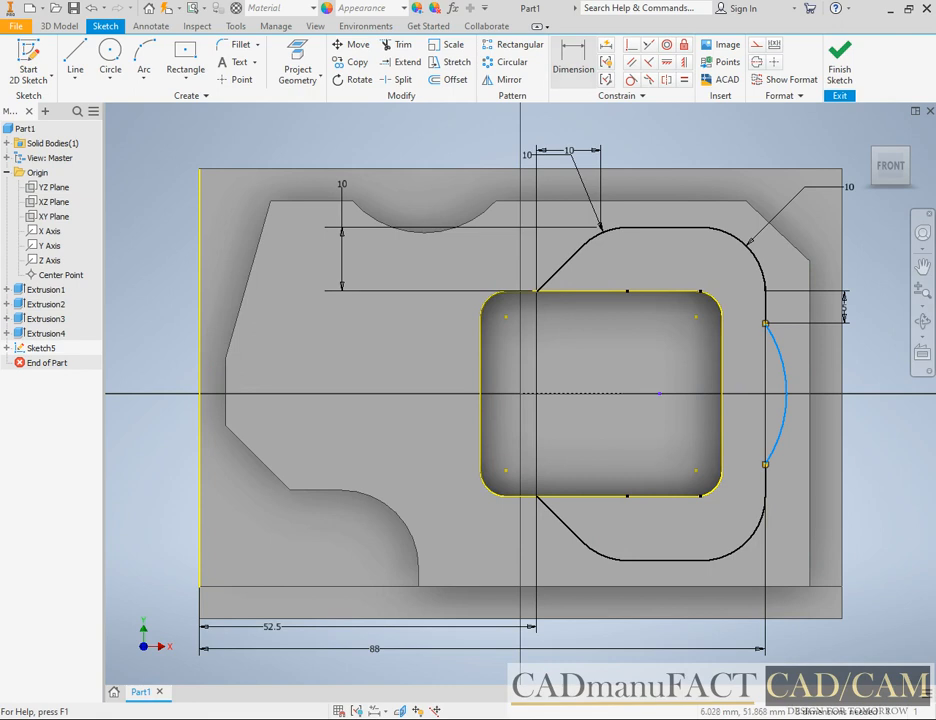
pyautogui.click(784, 392)
pyautogui.click(658, 365)
pyautogui.write('28')
pyautogui.press('Return')
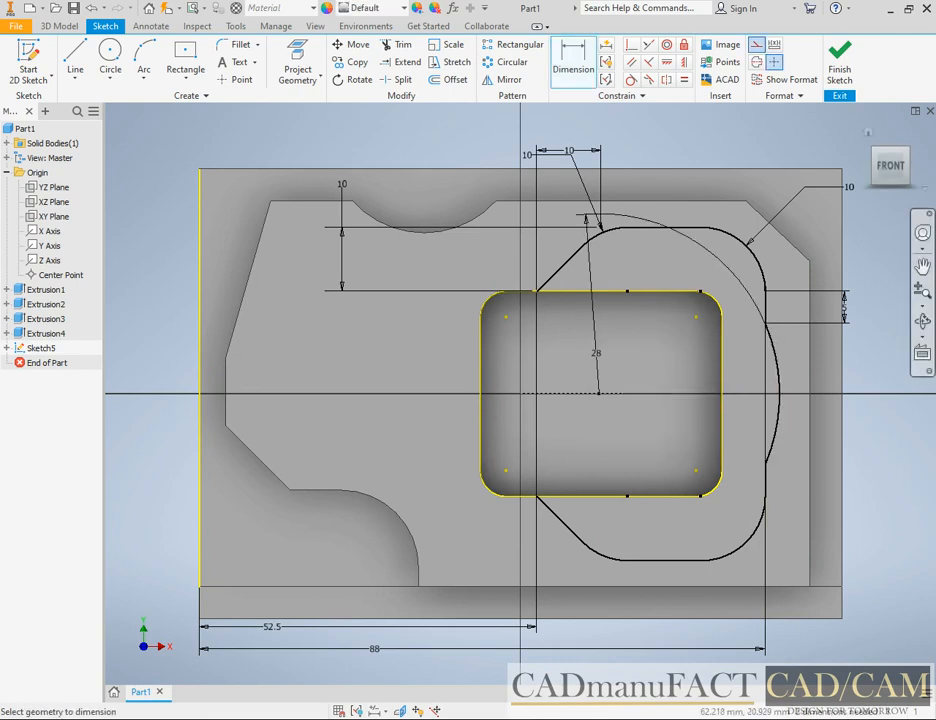
# Set the length of the short vertical line below the upper right fillet to 3 mm
pyautogui.click(843, 307)
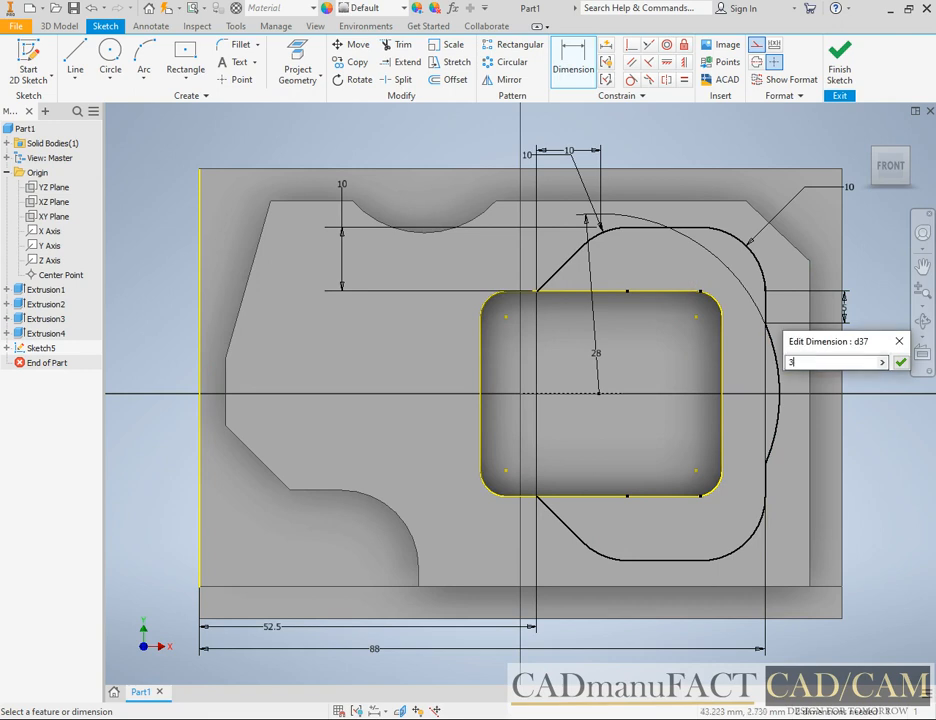
pyautogui.write('3')
pyautogui.press('Return')
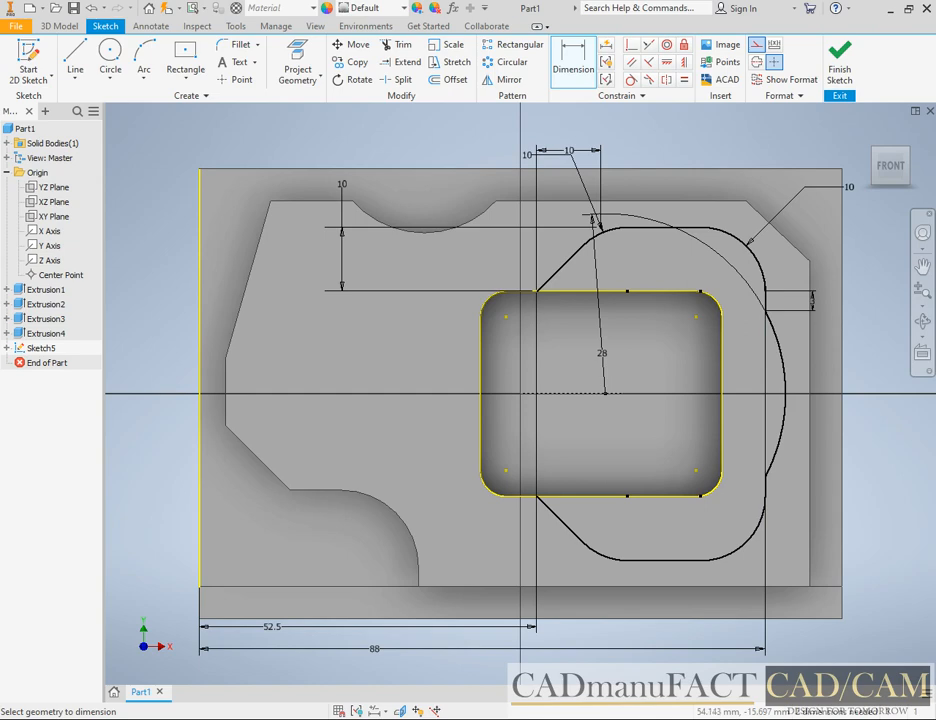
# Check the depth on the part drawing and extrude the contour profile around the pocket as a 3 mm deep cut into the plate
pyautogui.press('e')
pyautogui.hotkey('alt', 'Tab')
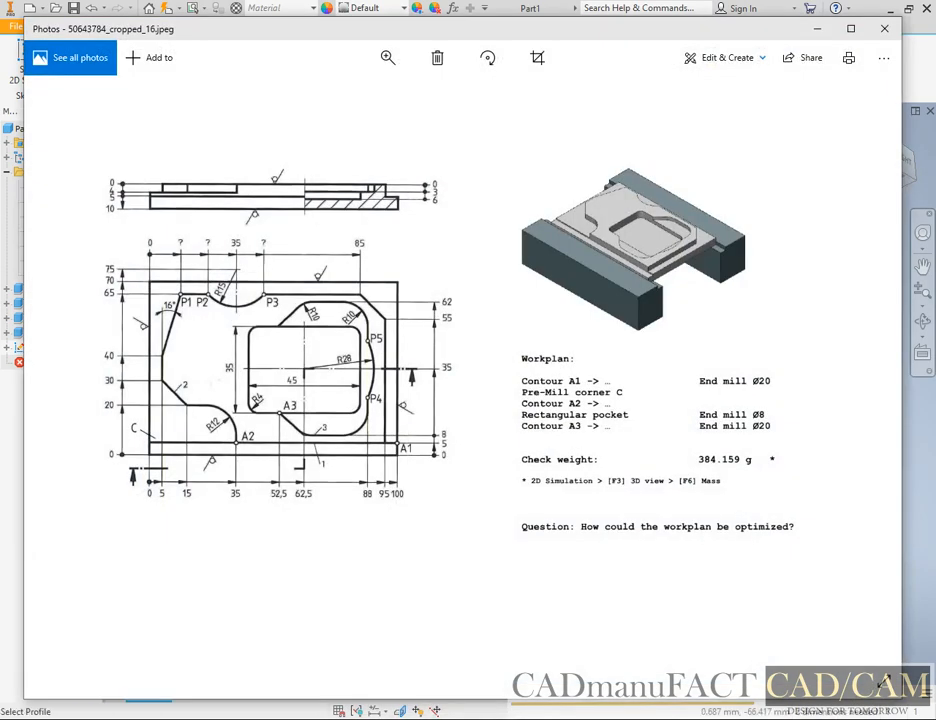
pyautogui.hotkey('alt', 'Tab')
pyautogui.click(465, 213)
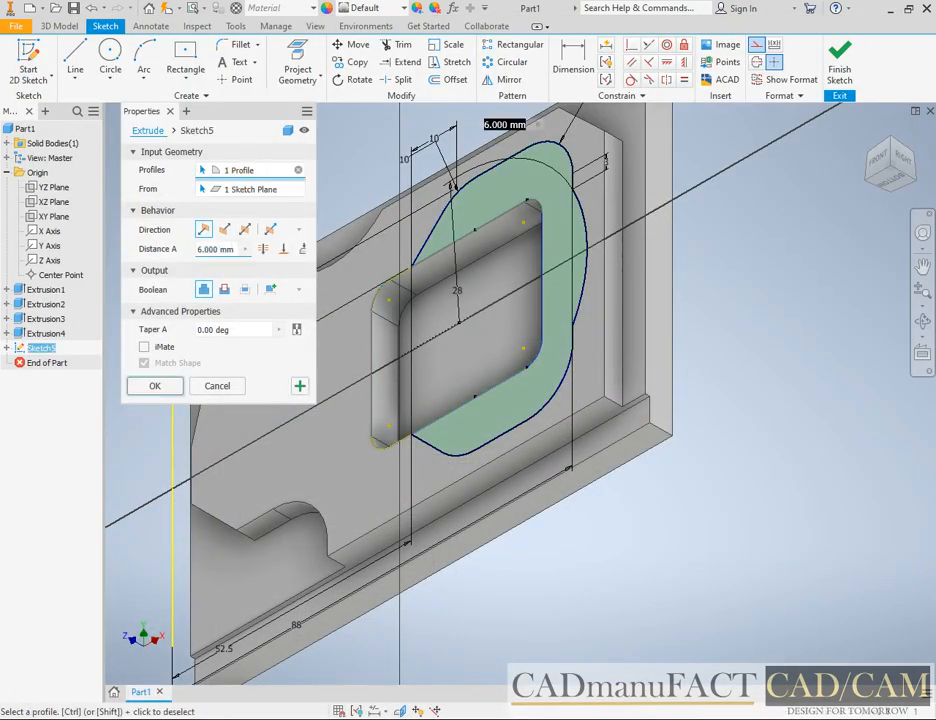
pyautogui.click(224, 229)
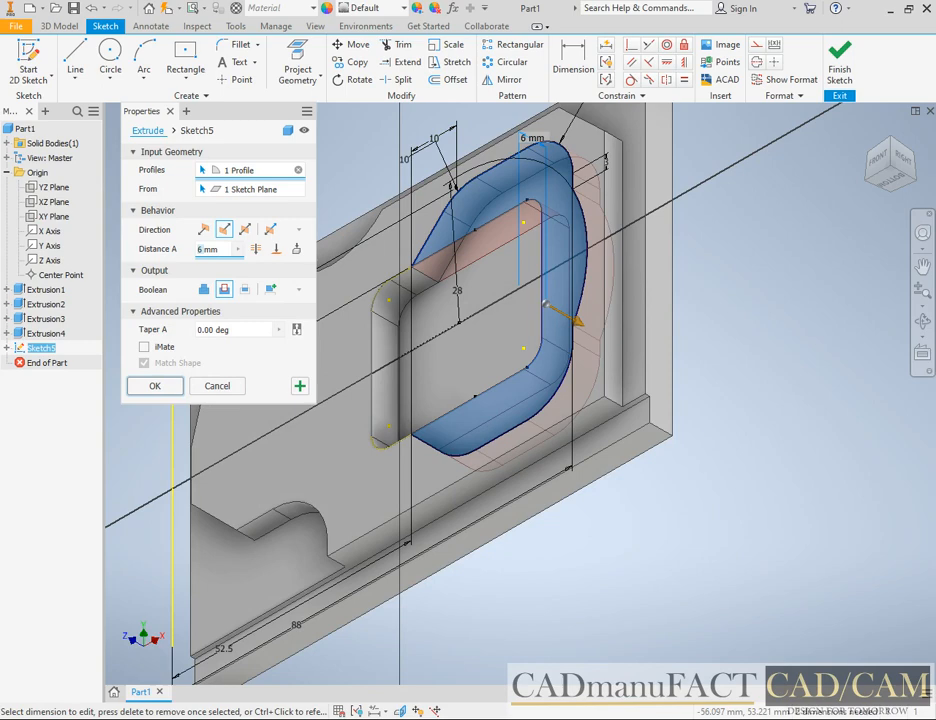
pyautogui.write('3mm')
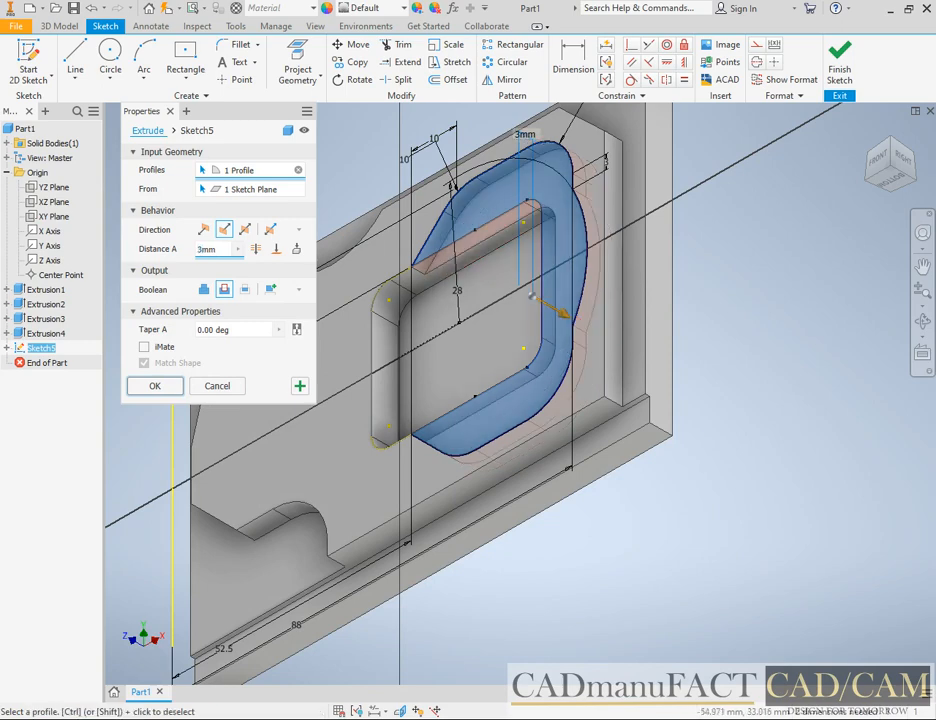